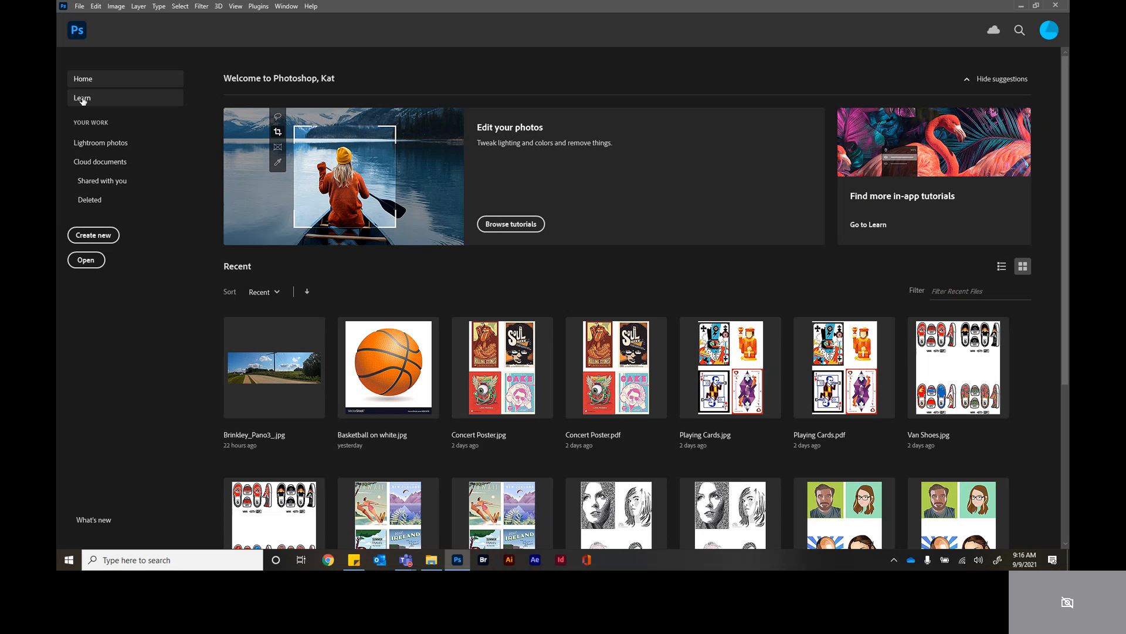
Step: Browse the hands-on and additional tutorials offered on the Learn page
click(84, 98)
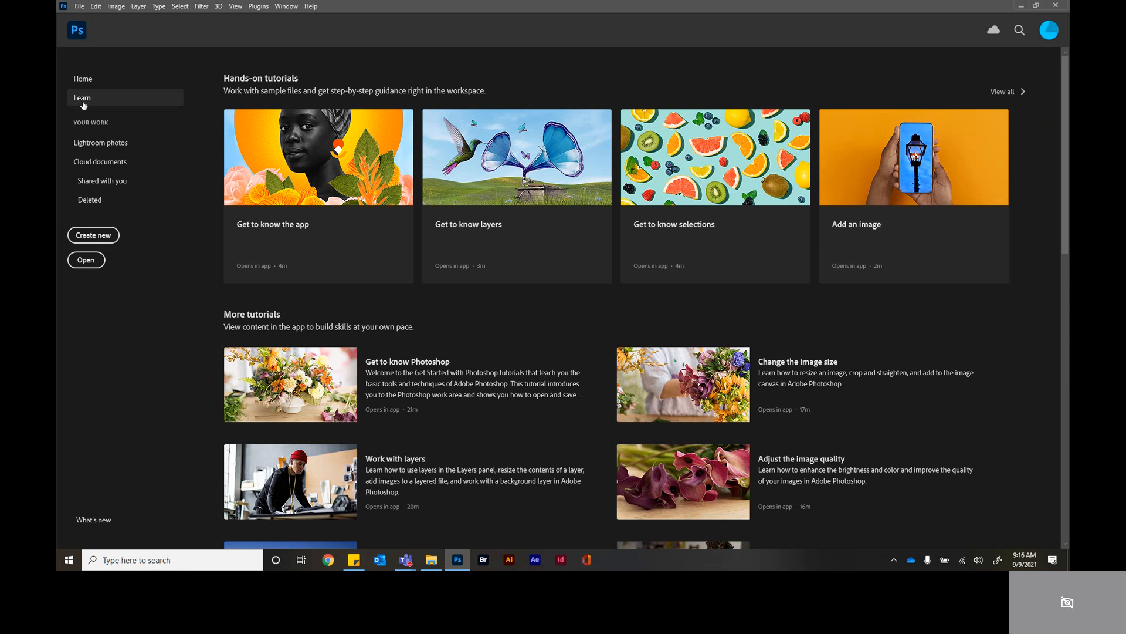
scroll(214, 416, down, 3)
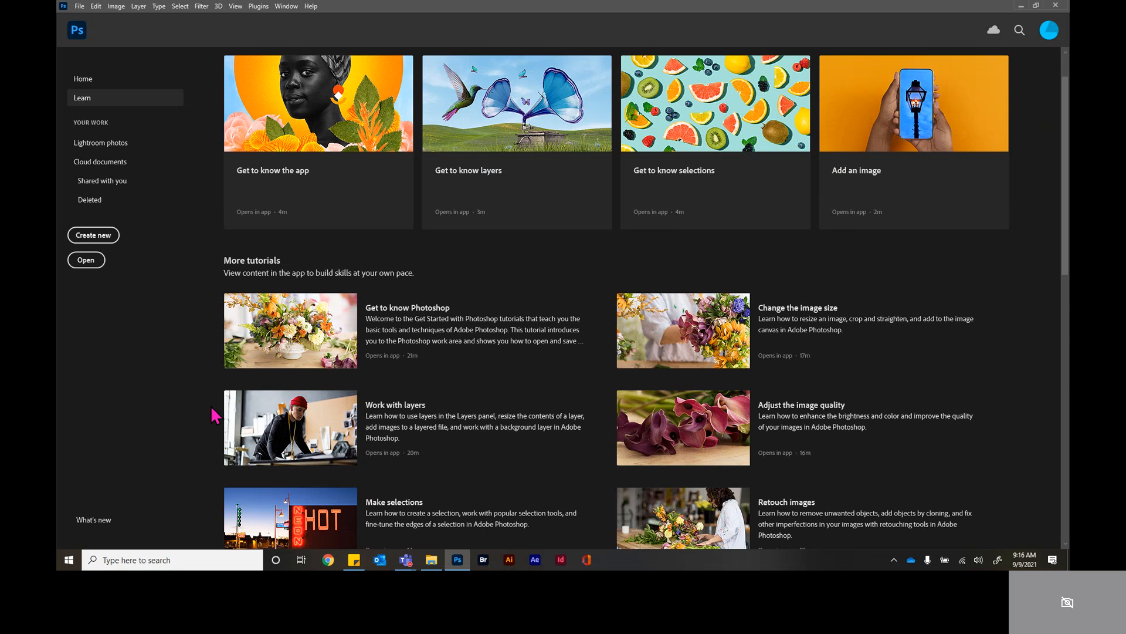
scroll(215, 416, down, 10)
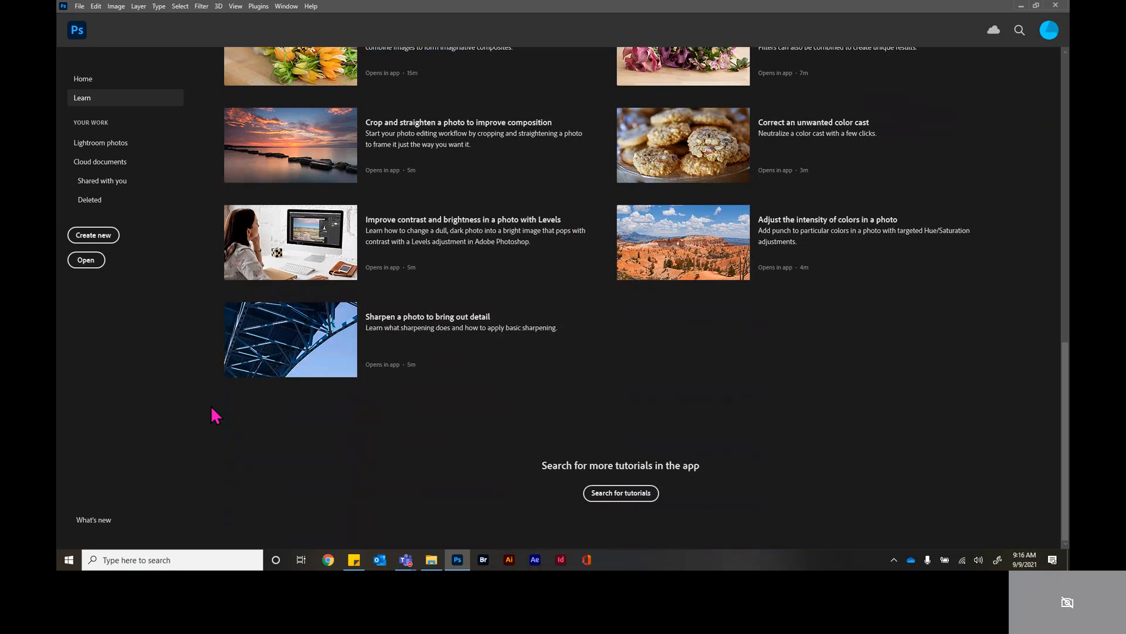
scroll(215, 415, up, 12)
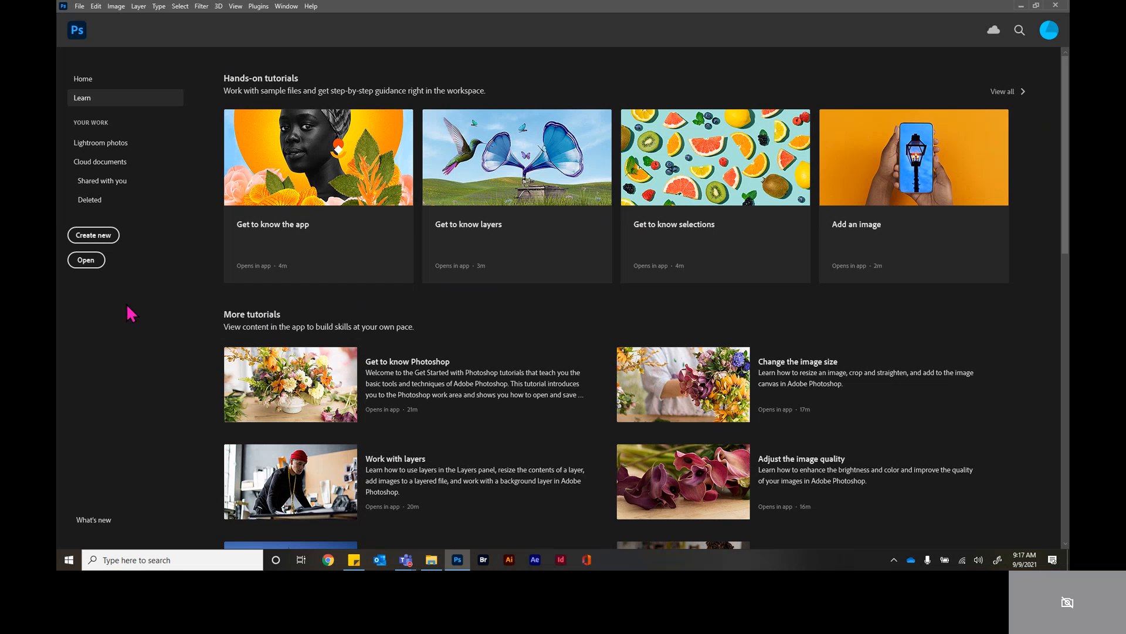
Step: Check the Lightroom photos, cloud documents, shared and deleted file sections, ending back on the Home page
click(91, 147)
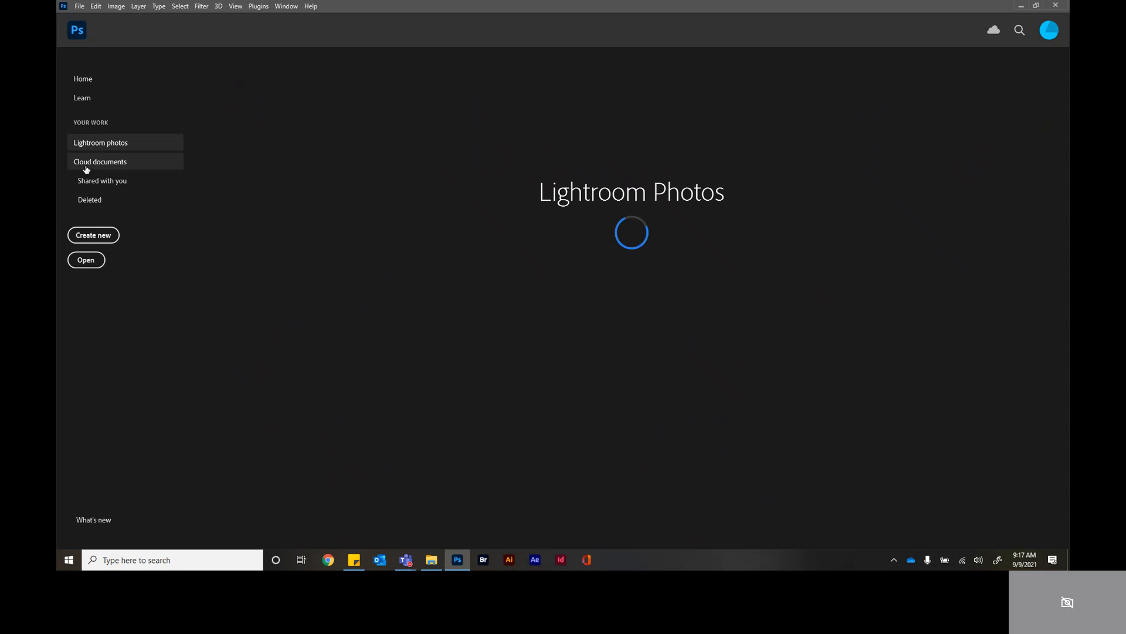
click(85, 164)
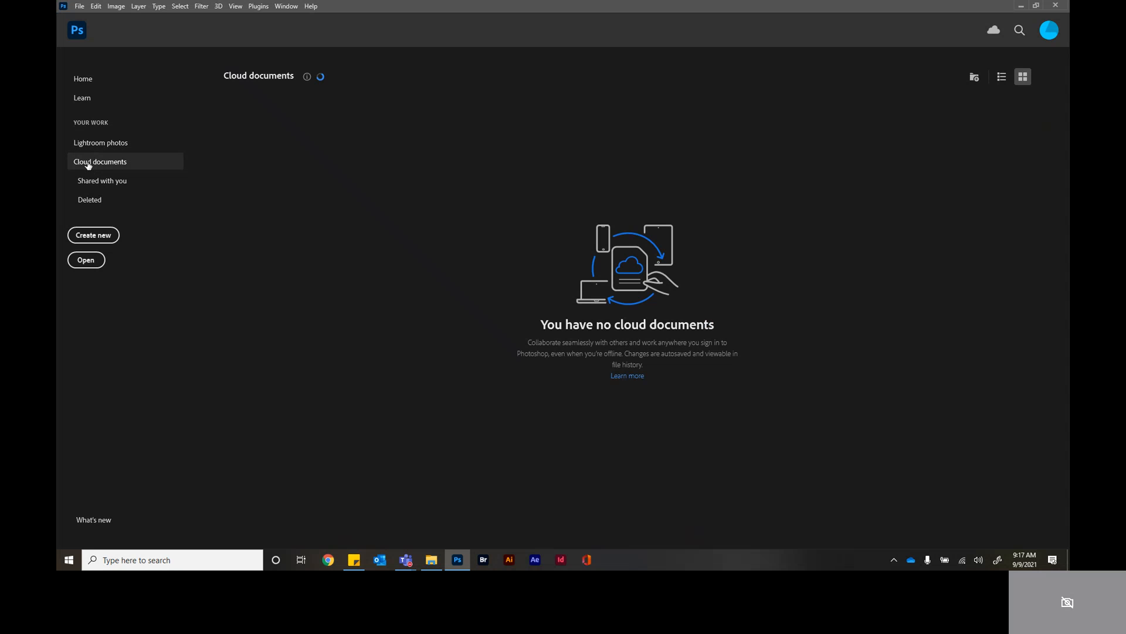
click(93, 187)
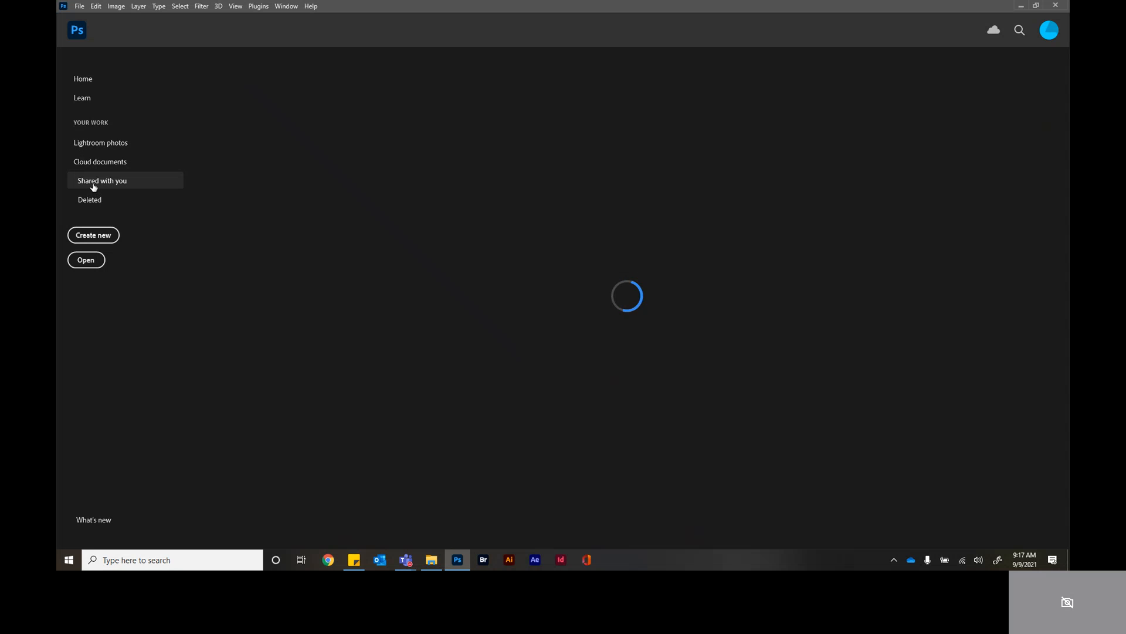
click(91, 206)
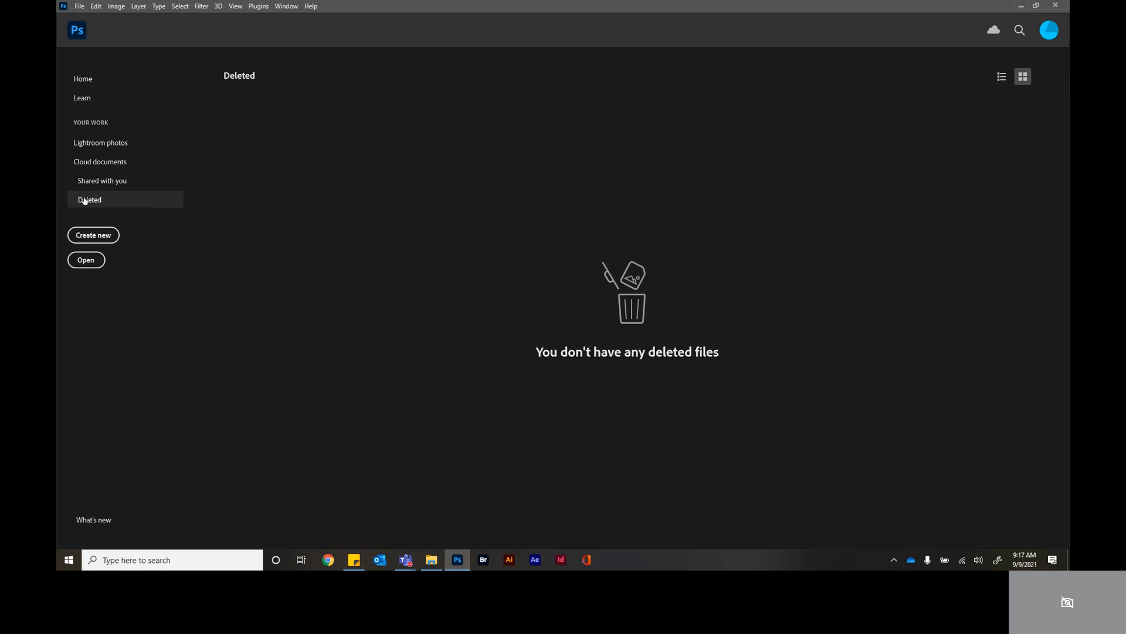
click(88, 83)
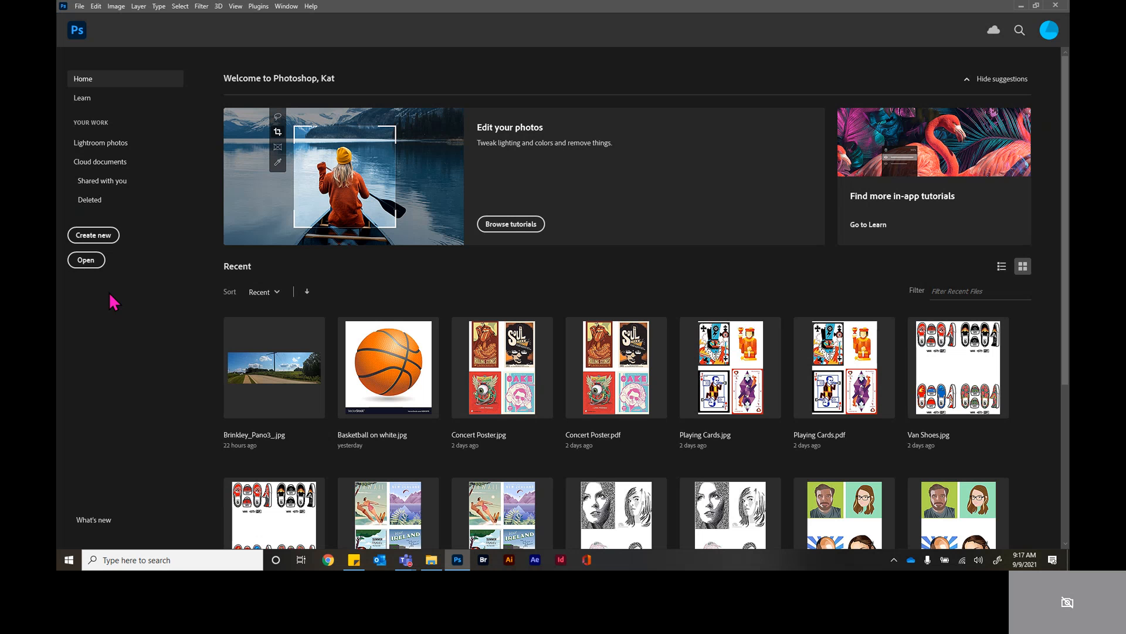
Step: Begin setting up a new document, review the recent presets, and name the document Test
click(98, 239)
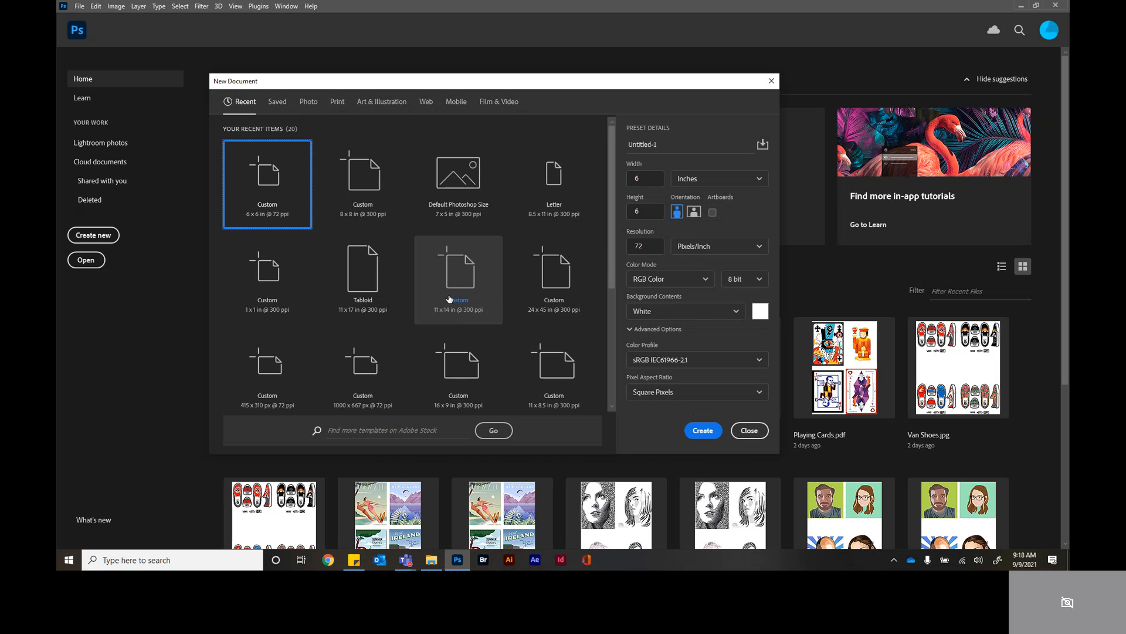
scroll(510, 387, down, 3)
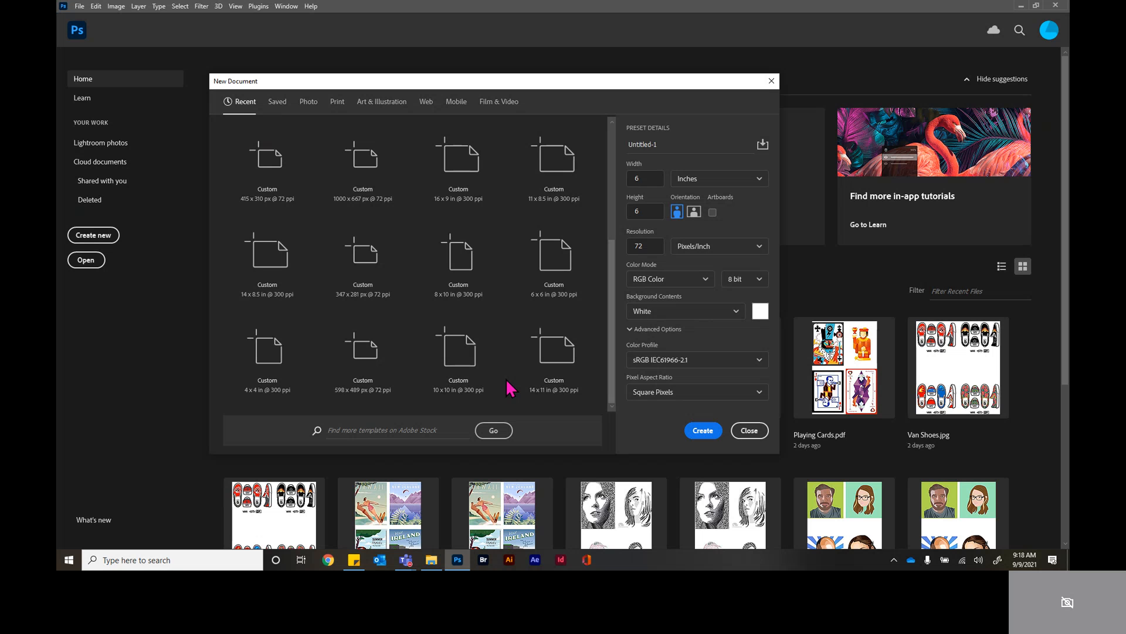
scroll(510, 387, up, 3)
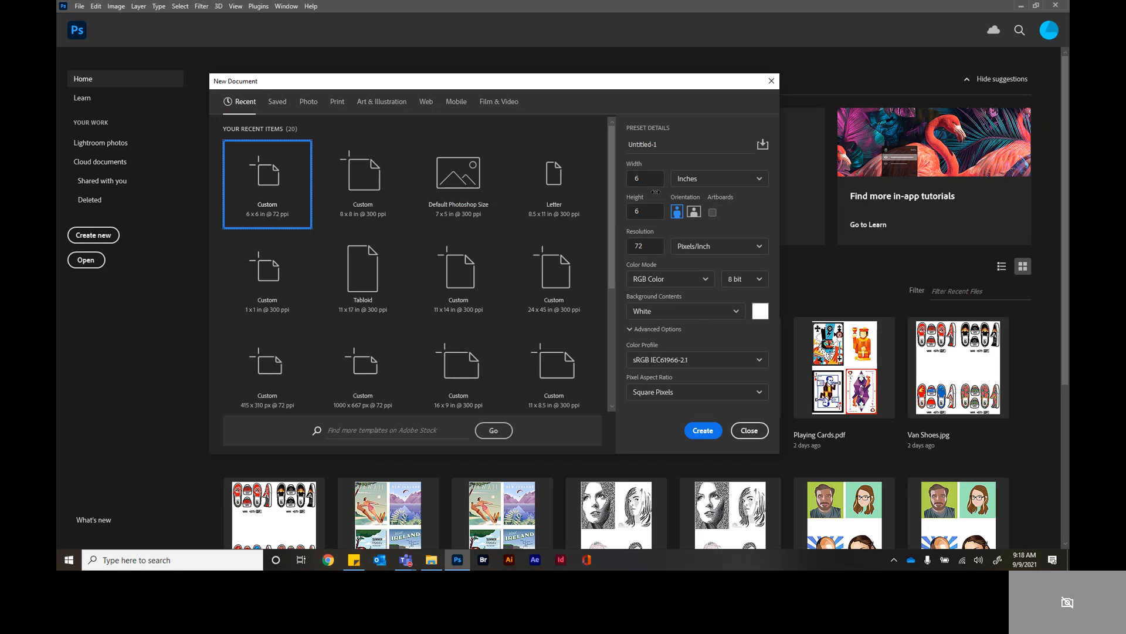
click(670, 144)
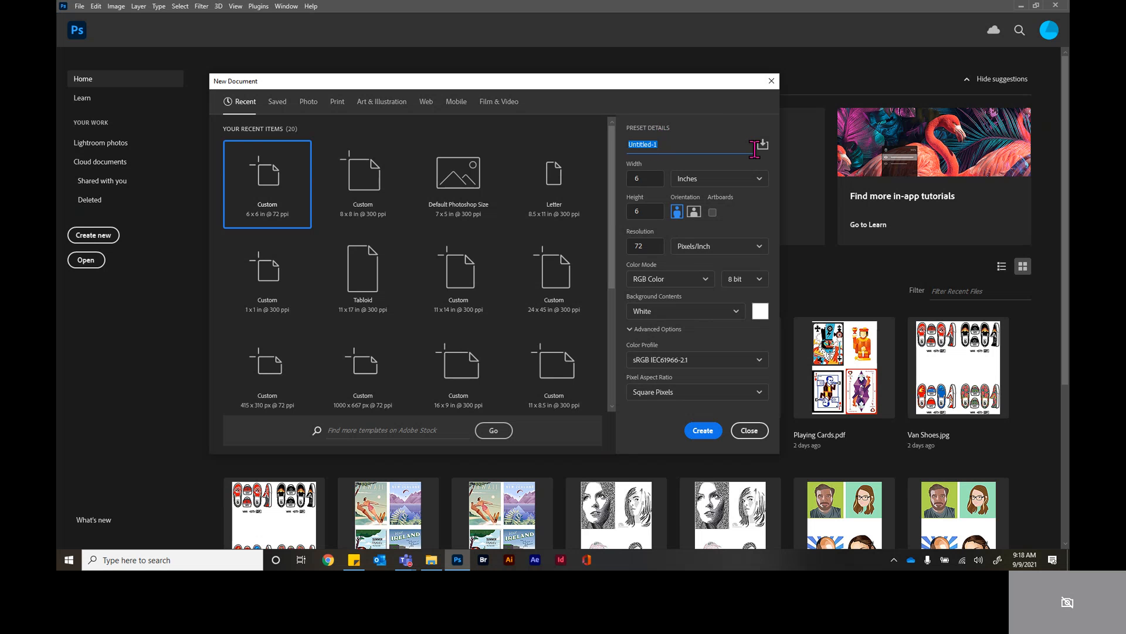
text(Text)
key(BackSpace)
key(BackSpace)
text(st)
Step: Examine the available width units, color modes and background contents for the new document, keeping the chosen settings
click(759, 180)
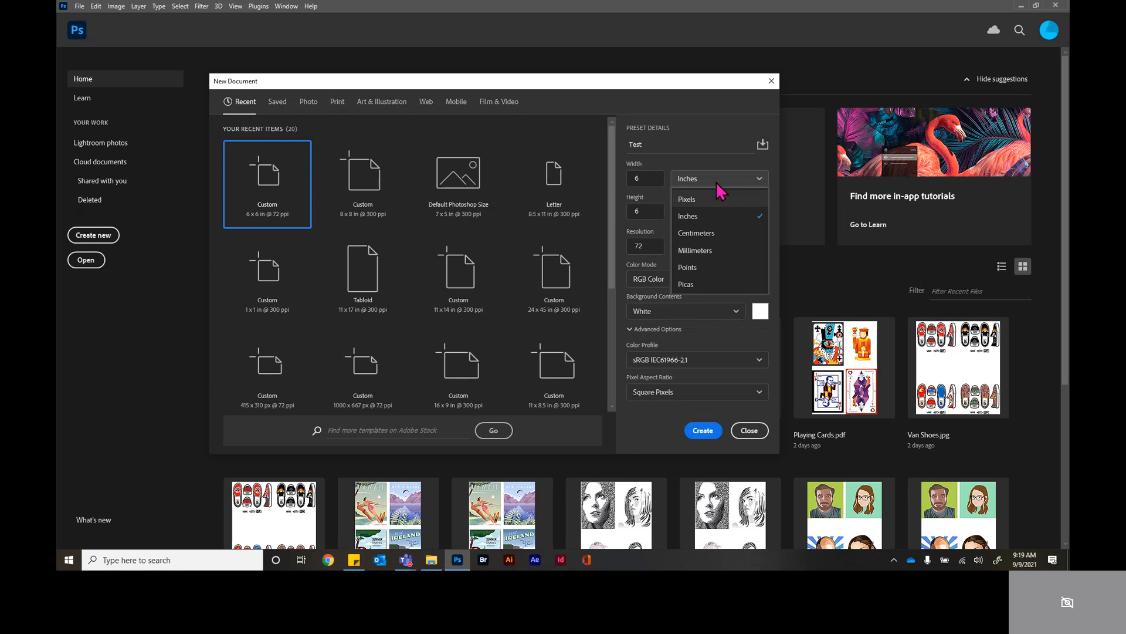
click(718, 179)
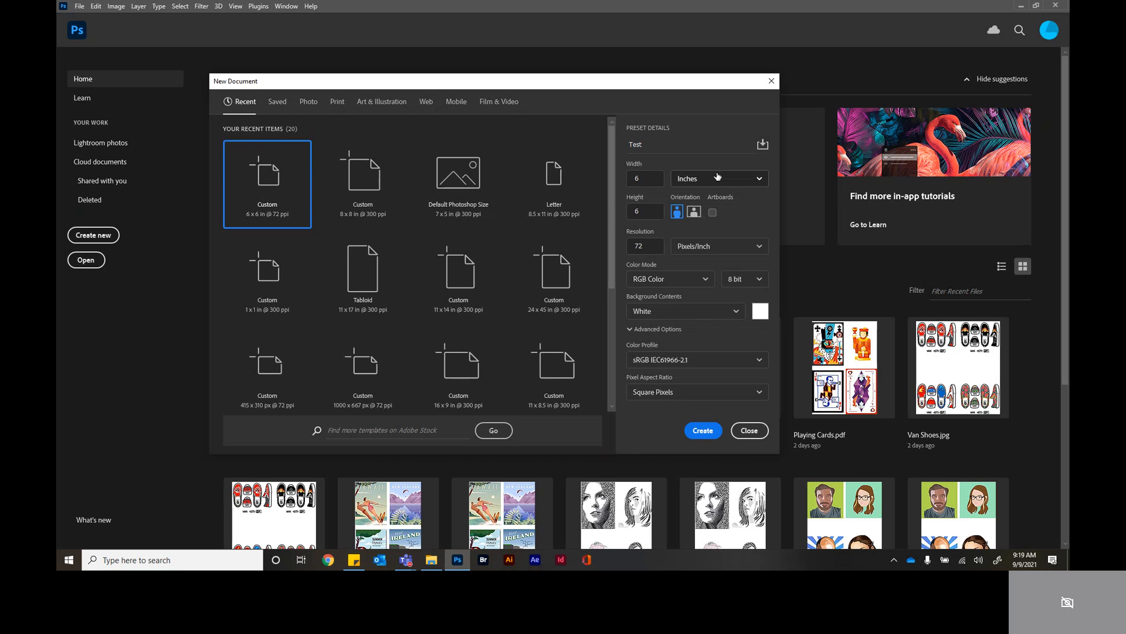
click(721, 181)
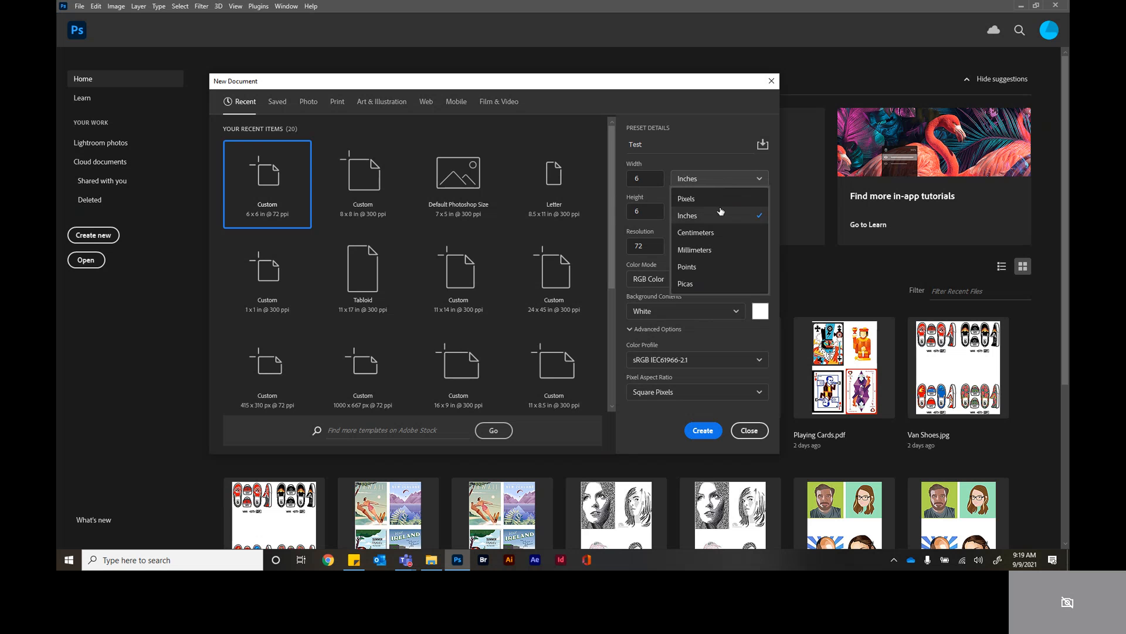
click(725, 141)
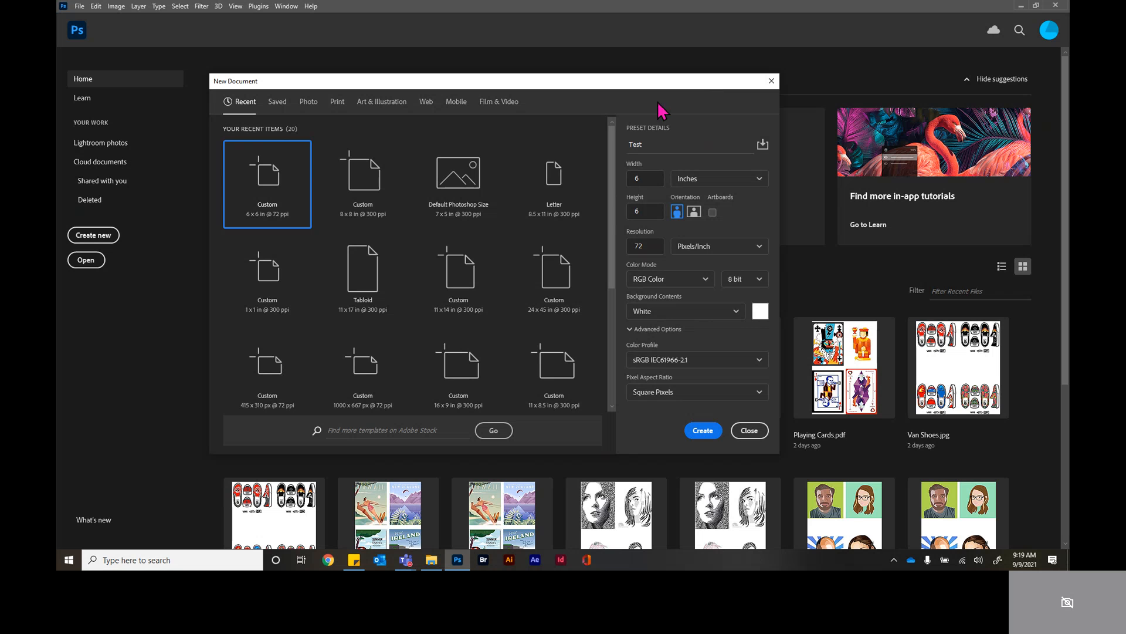
click(646, 245)
click(711, 282)
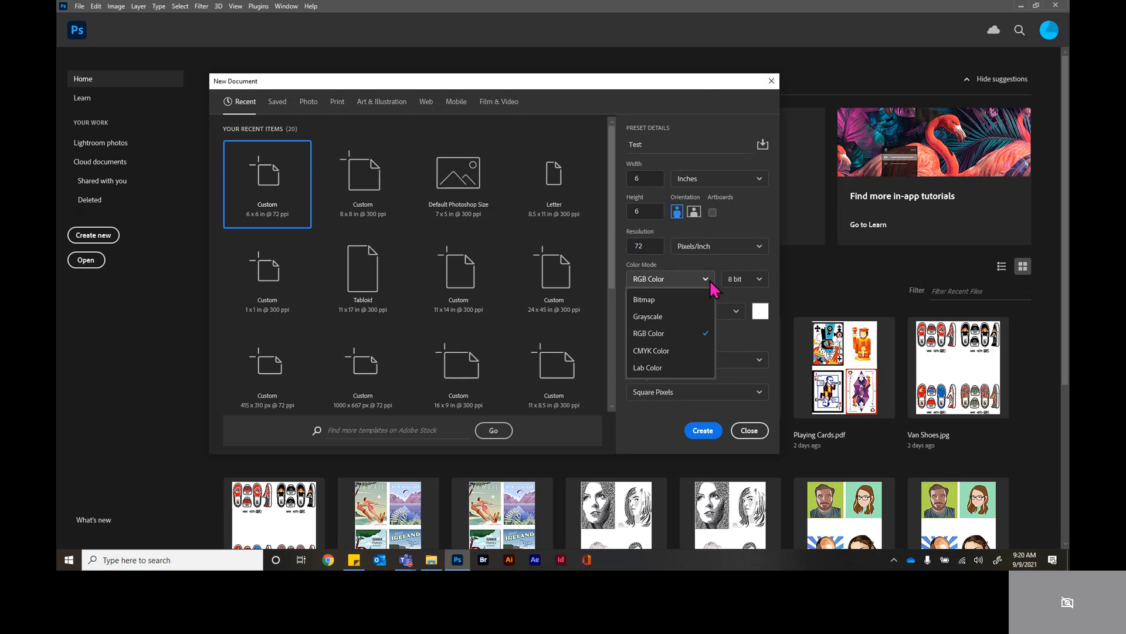
click(711, 284)
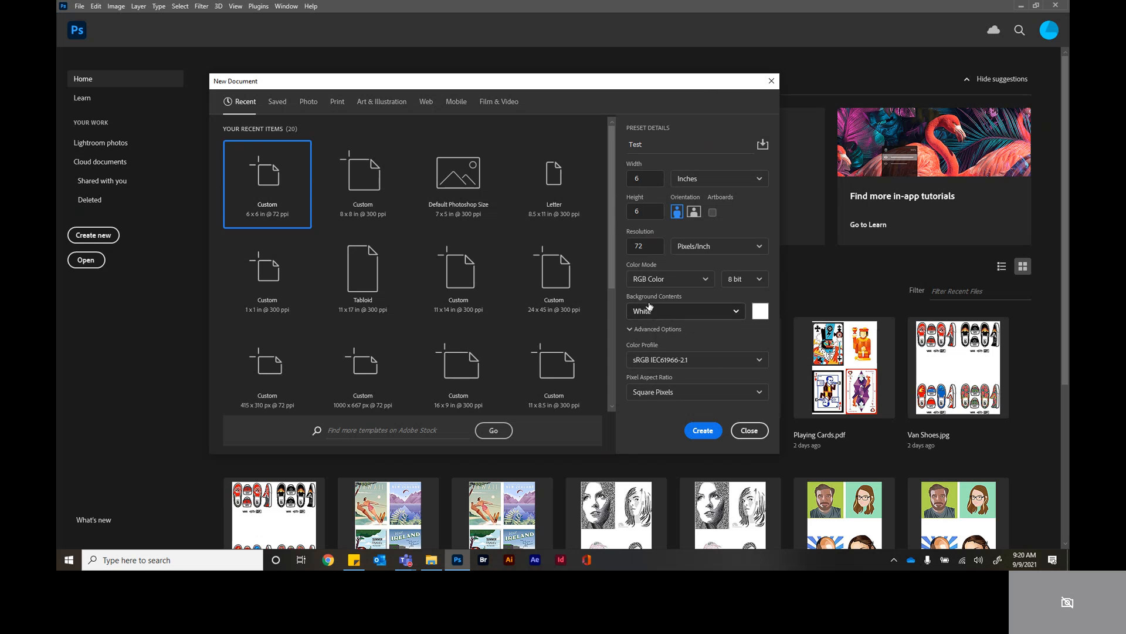
click(737, 312)
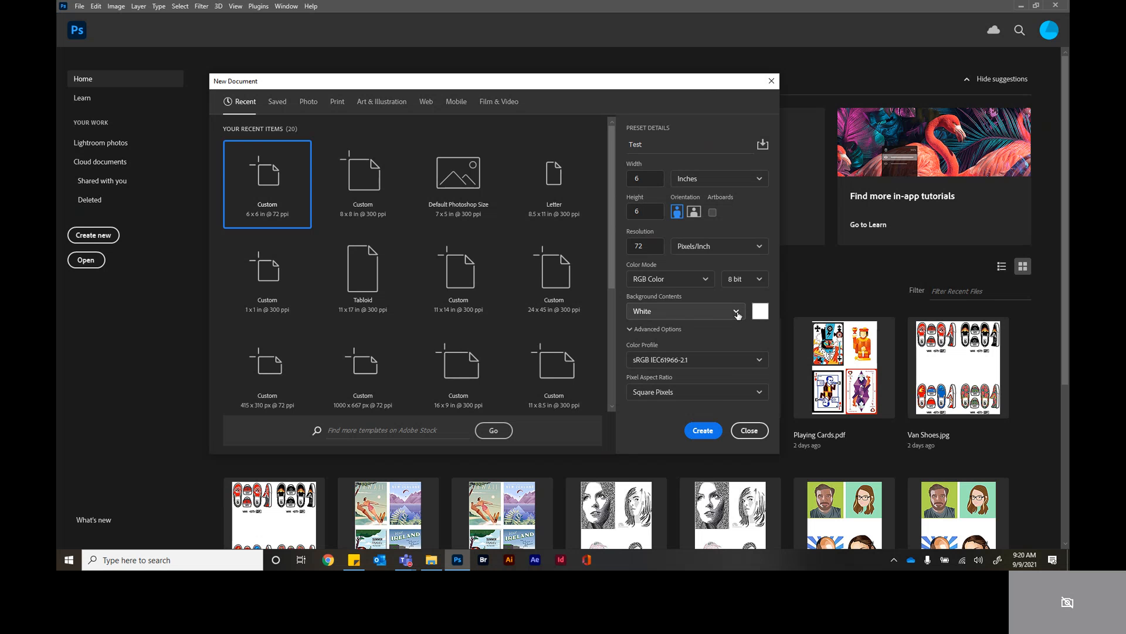
click(740, 315)
click(740, 315)
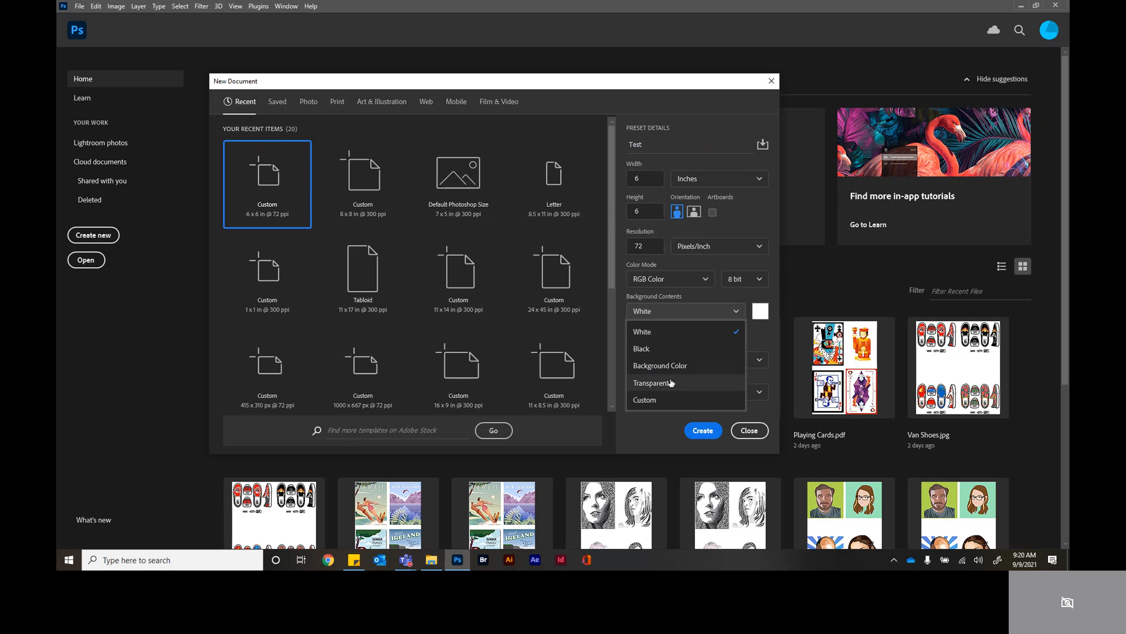
click(735, 311)
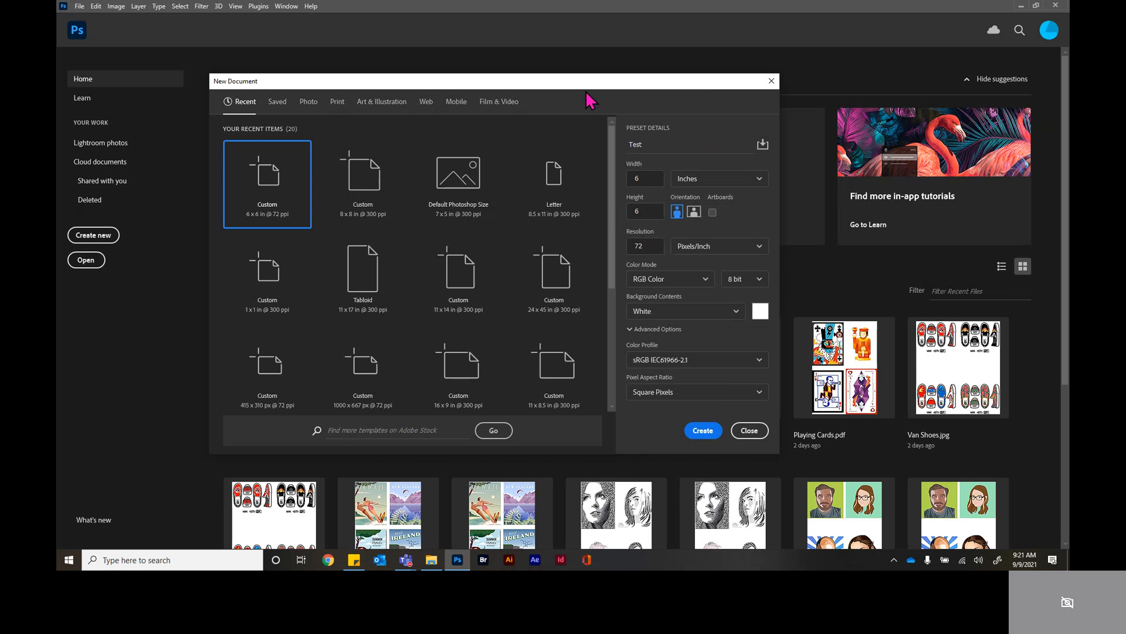
Step: Examine the blank document presets and templates in the Photo category
click(308, 106)
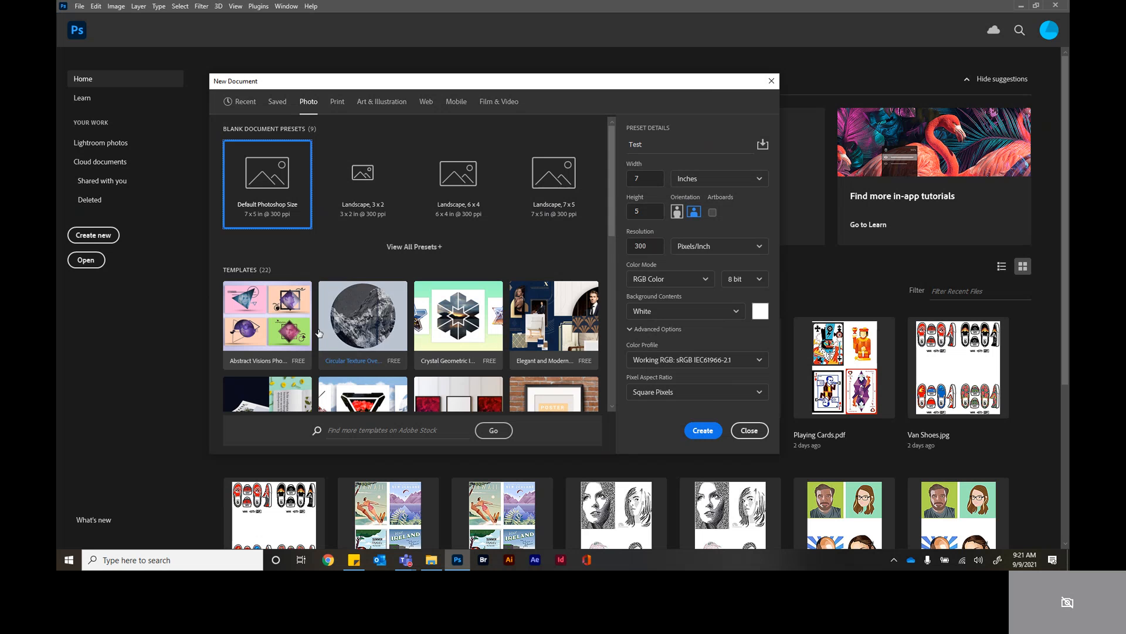
scroll(417, 365, down, 3)
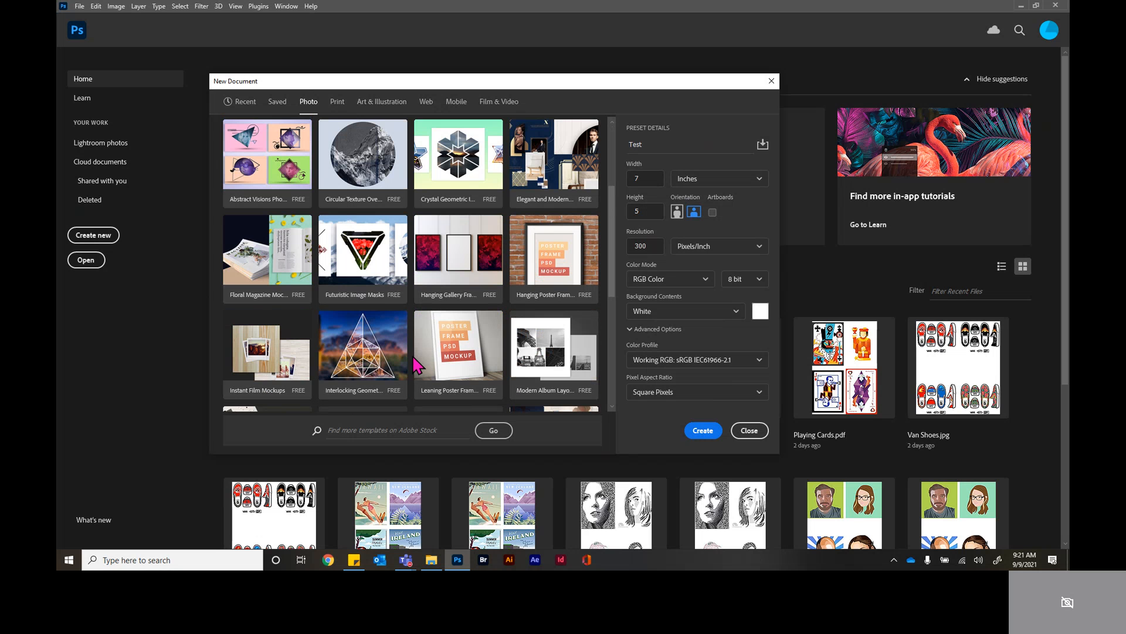
scroll(418, 365, down, 4)
scroll(418, 365, down, 2)
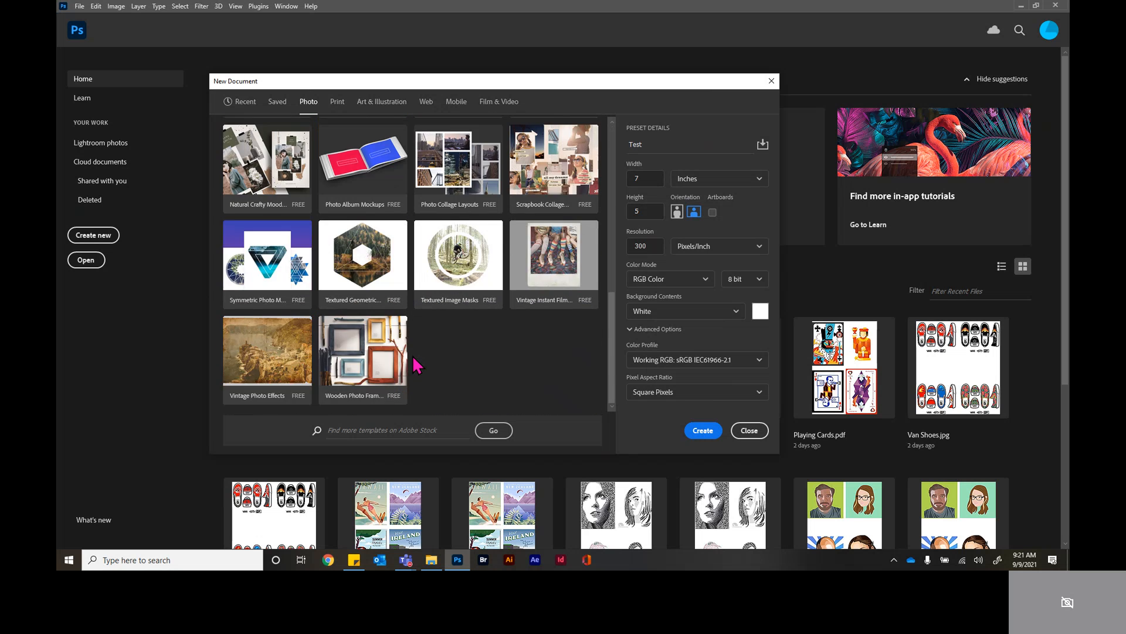
scroll(415, 364, up, 12)
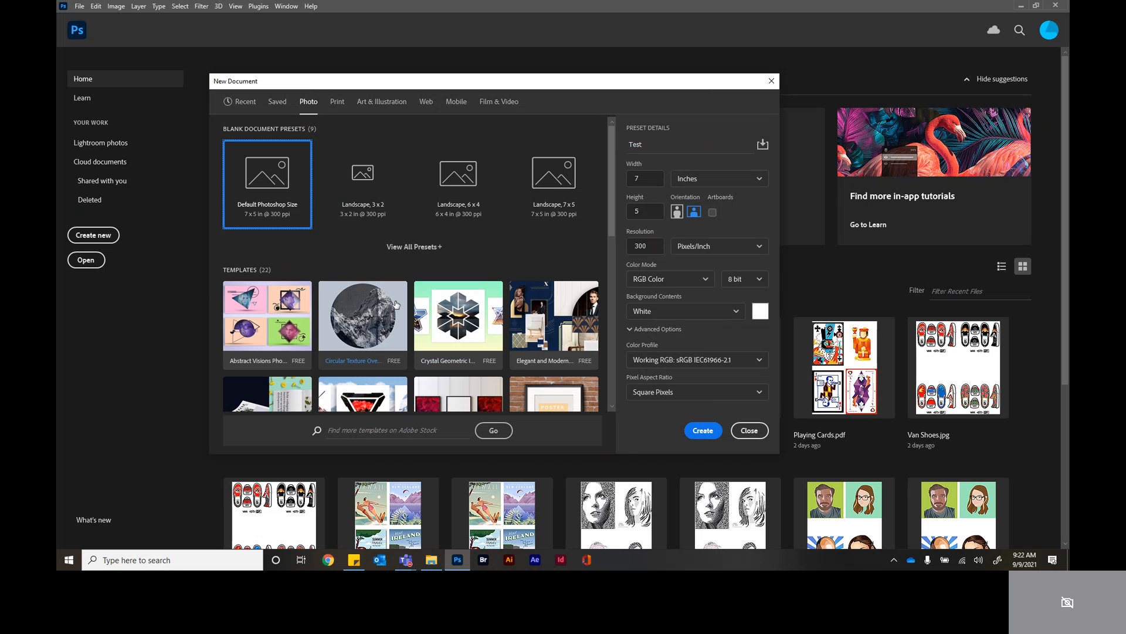
Step: Compare the document presets offered for Print, Art & Illustration and Web
click(337, 103)
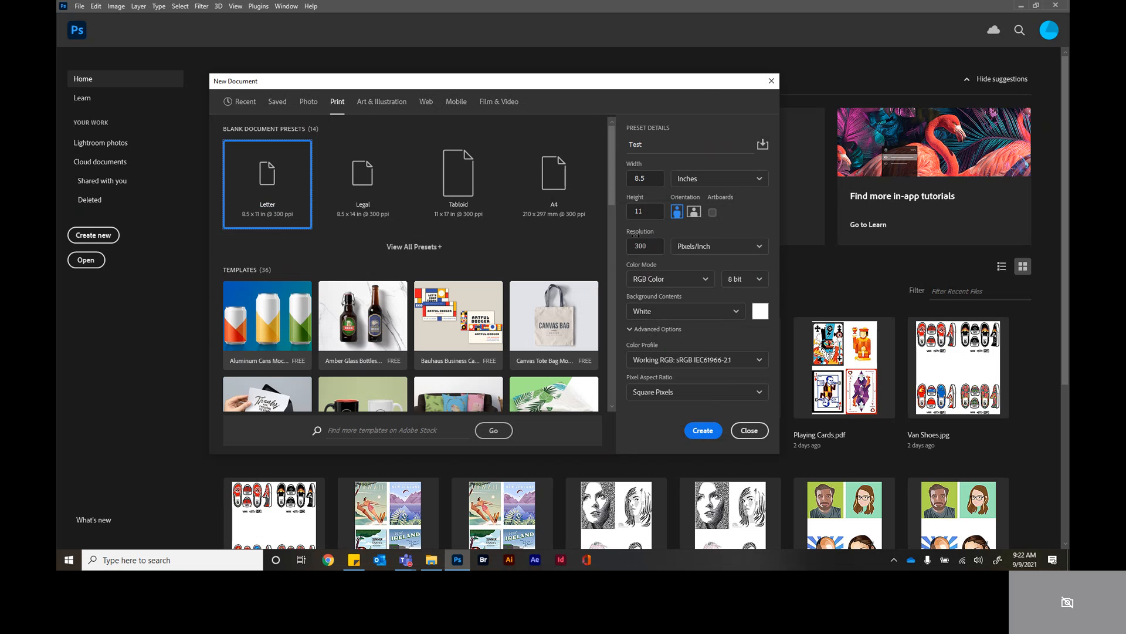
click(390, 102)
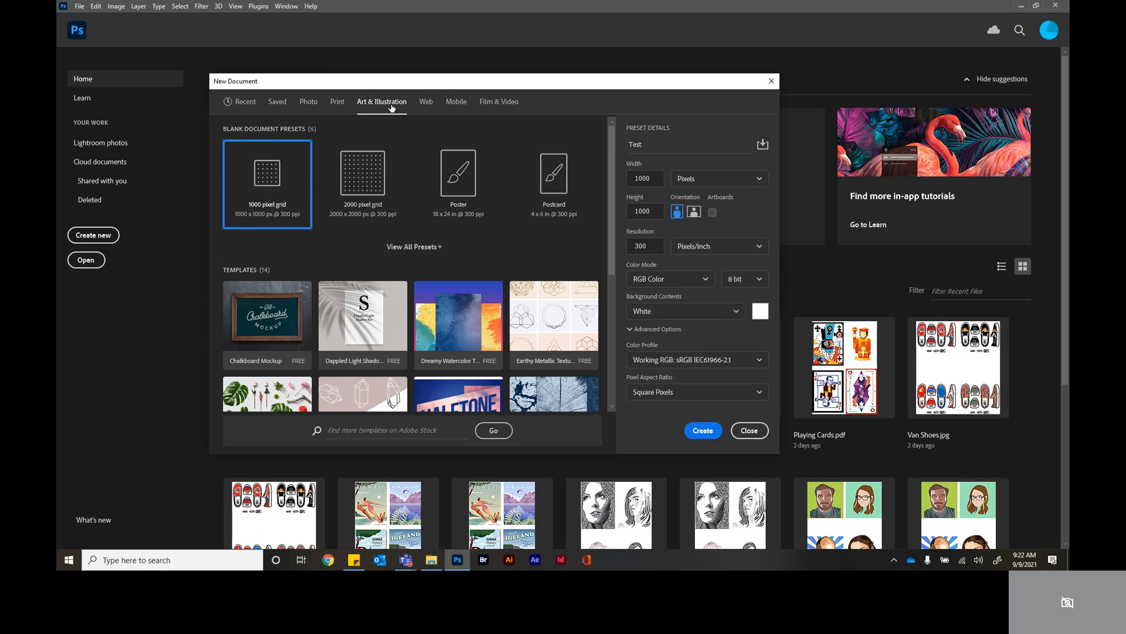
click(429, 105)
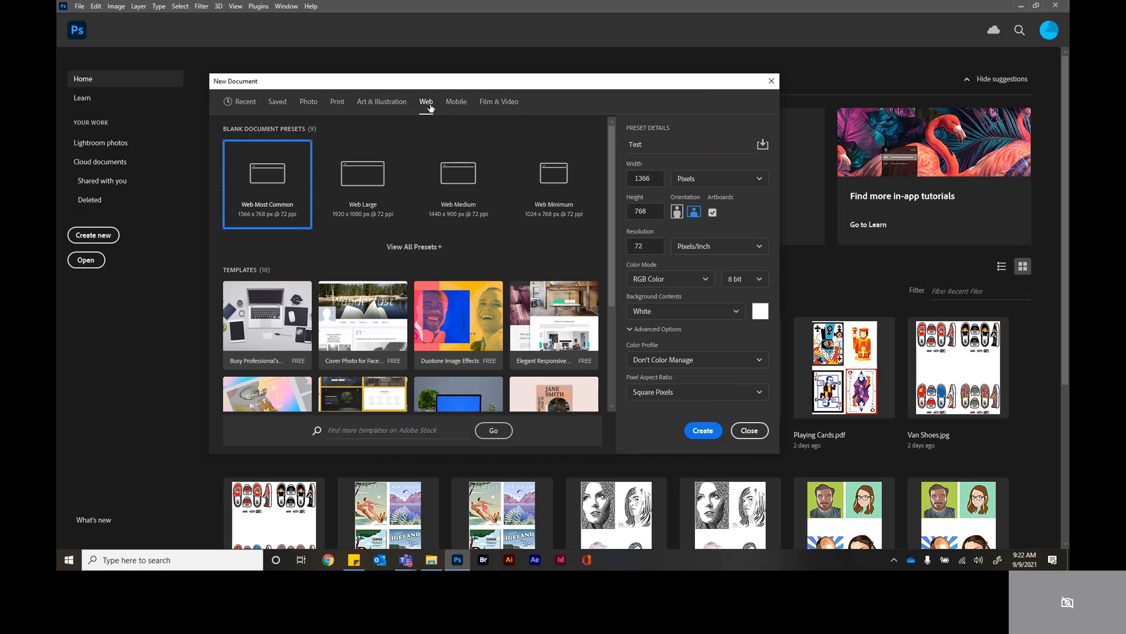
Step: Show all blank document presets for Mobile and look through them, ending on the Film & Video presets
click(463, 104)
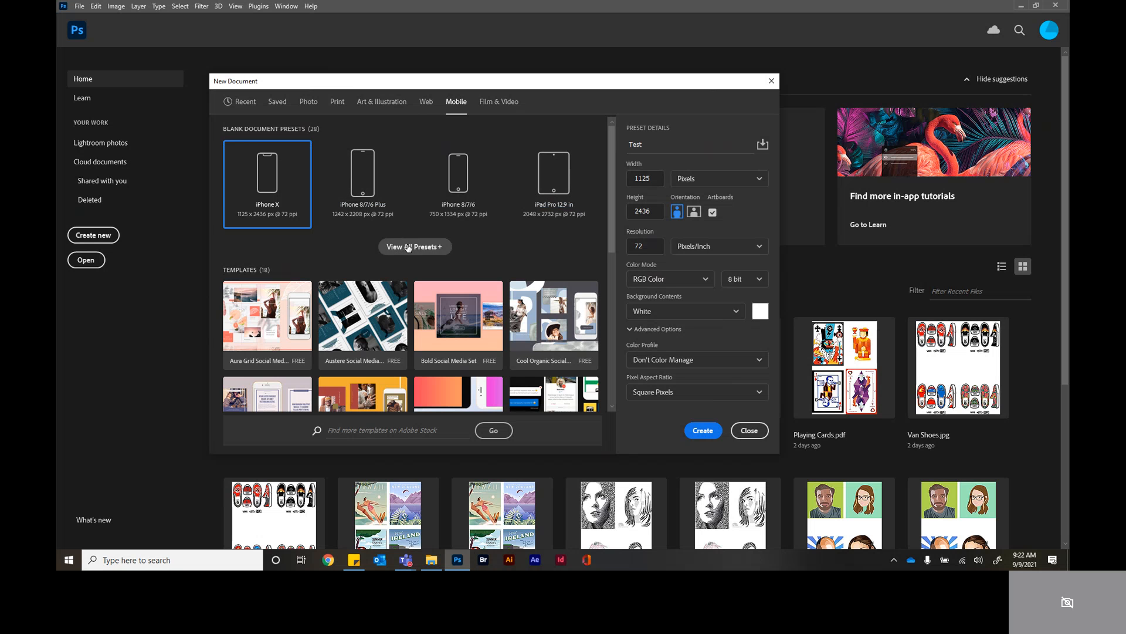
click(407, 247)
scroll(417, 255, down, 1)
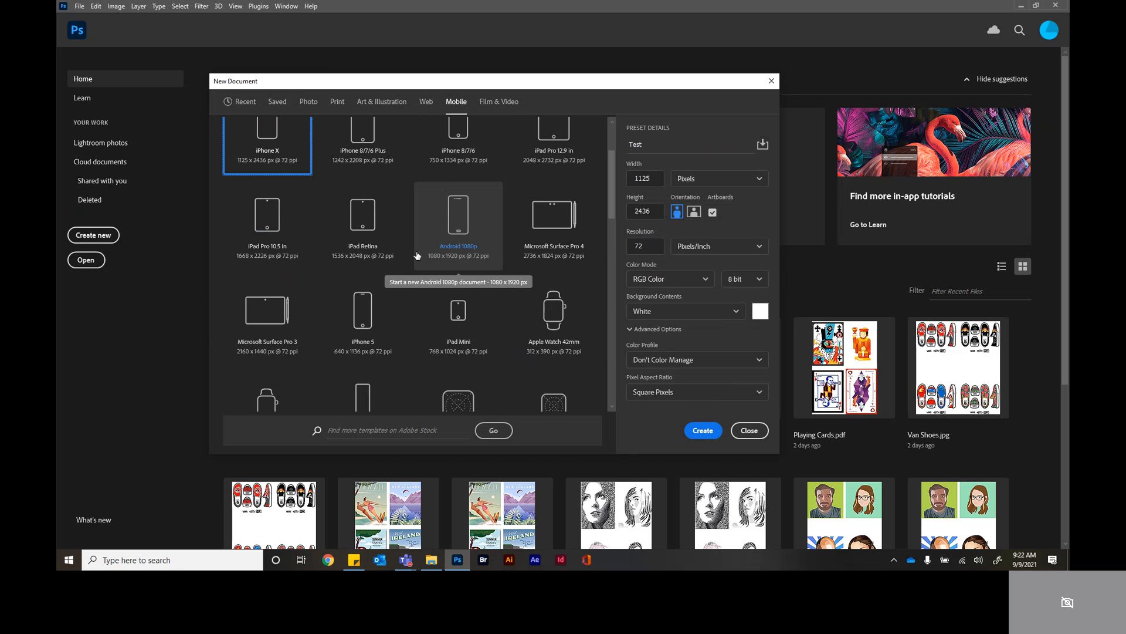
scroll(417, 256, down, 2)
scroll(417, 256, down, 1)
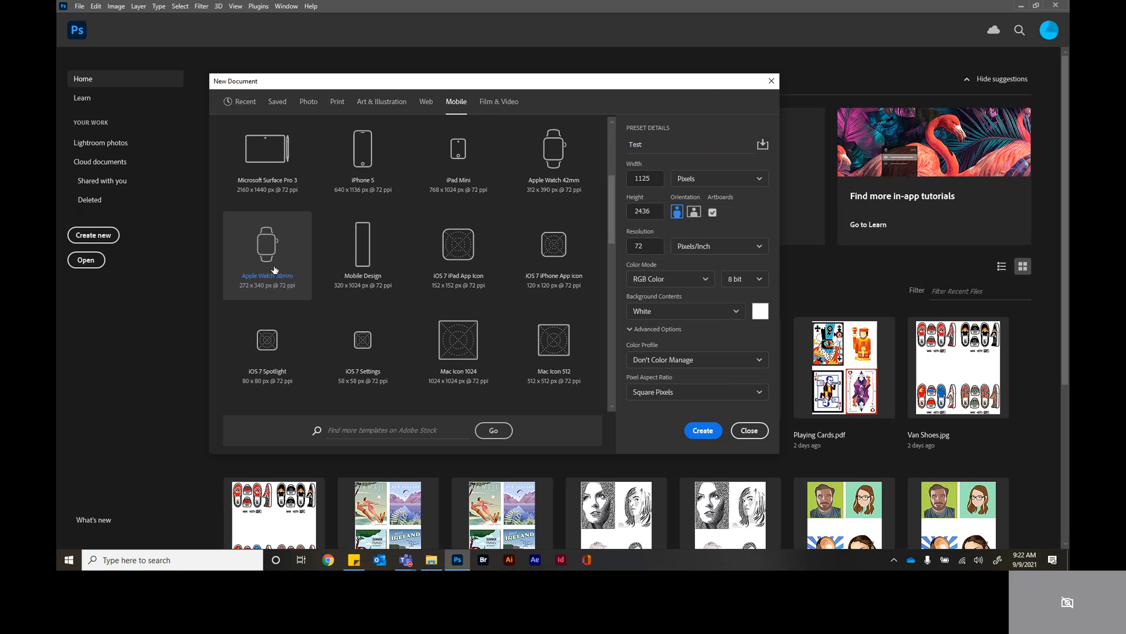
scroll(509, 273, down, 5)
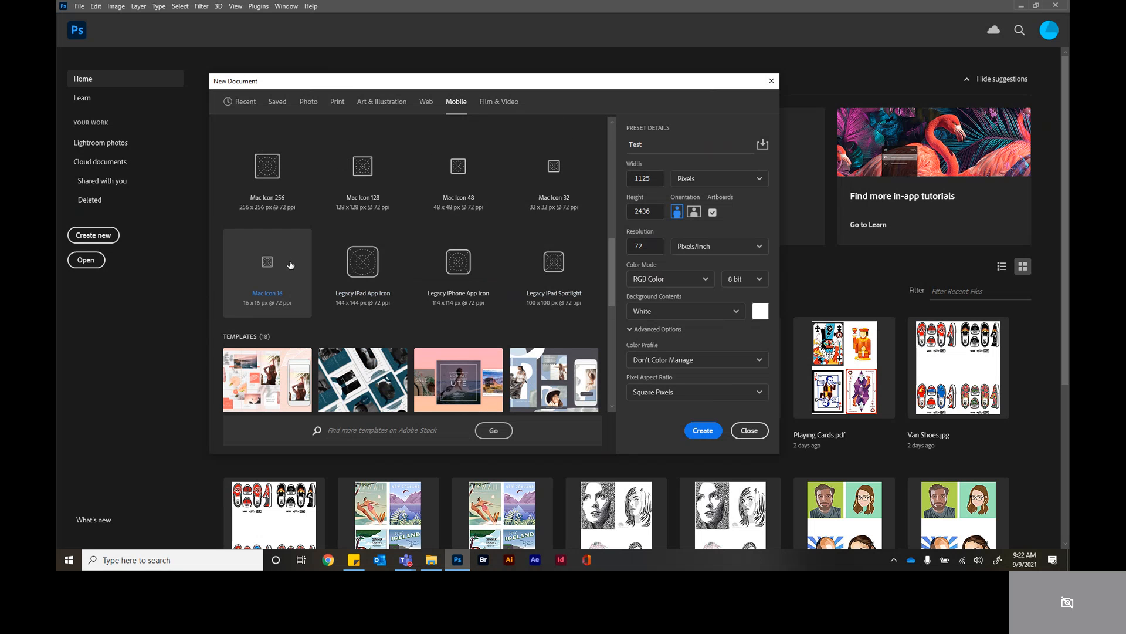
scroll(406, 245, up, 1)
scroll(405, 246, up, 5)
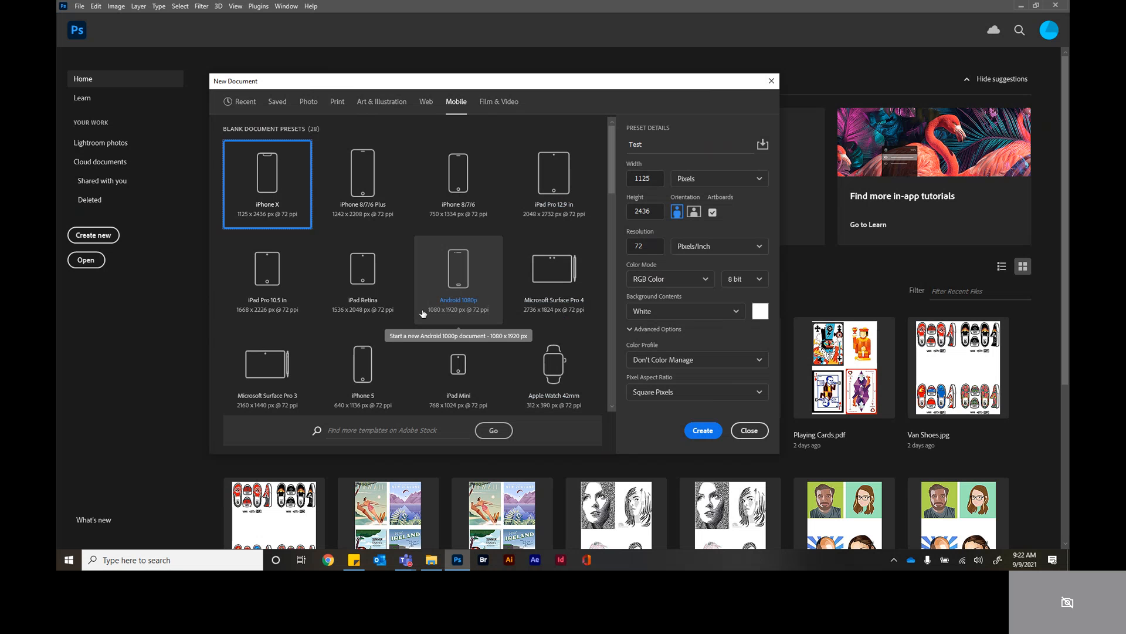
click(506, 108)
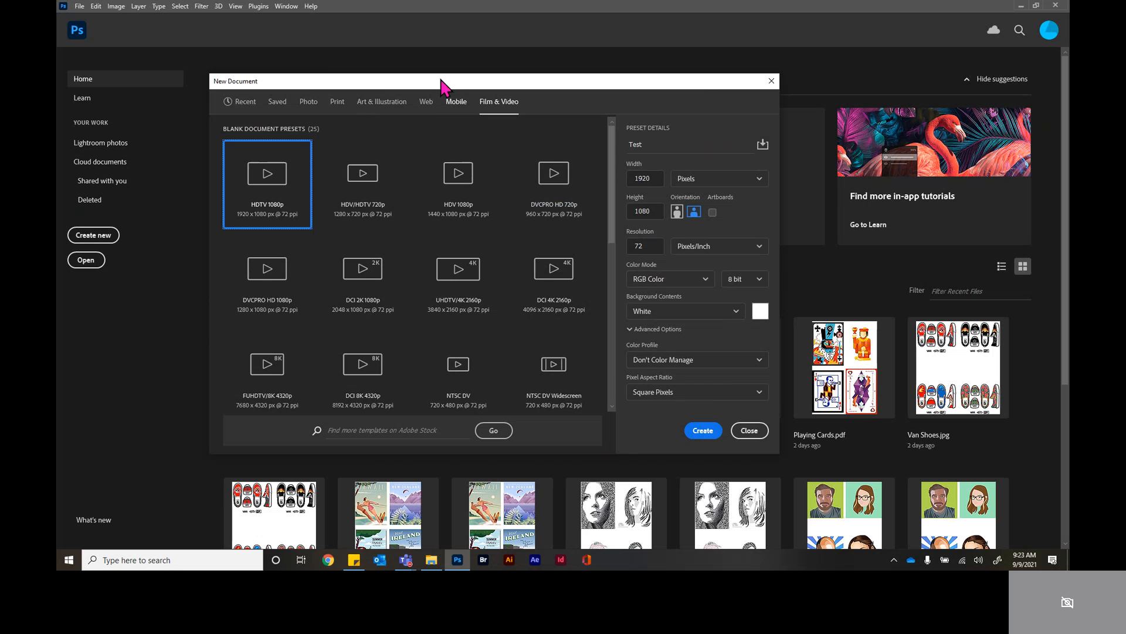
Step: Dismiss the new document setup and open the Ps_InClass1 image from the CPM 120 - Multimedia _Current folder 2 - Photoshop, Color
click(751, 430)
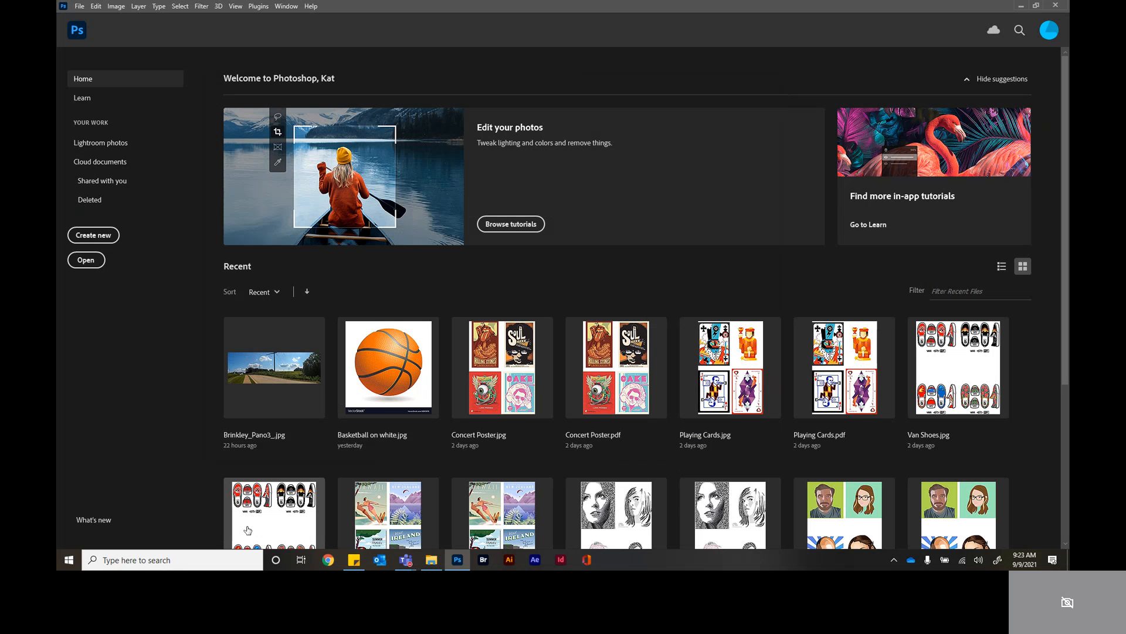
click(84, 262)
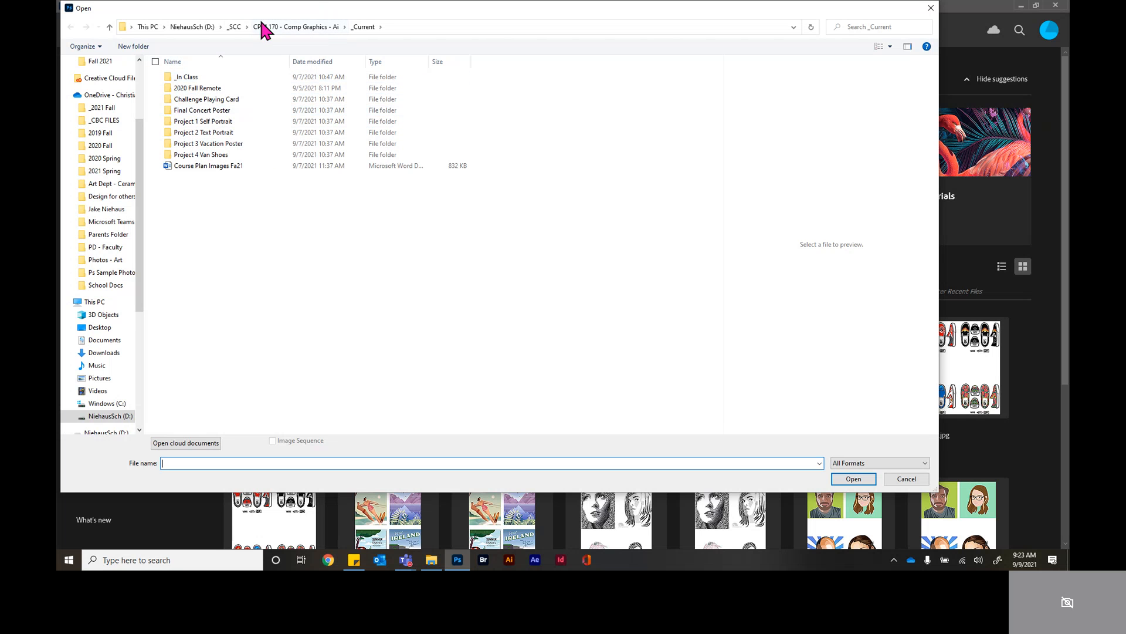
click(235, 27)
double_click(179, 88)
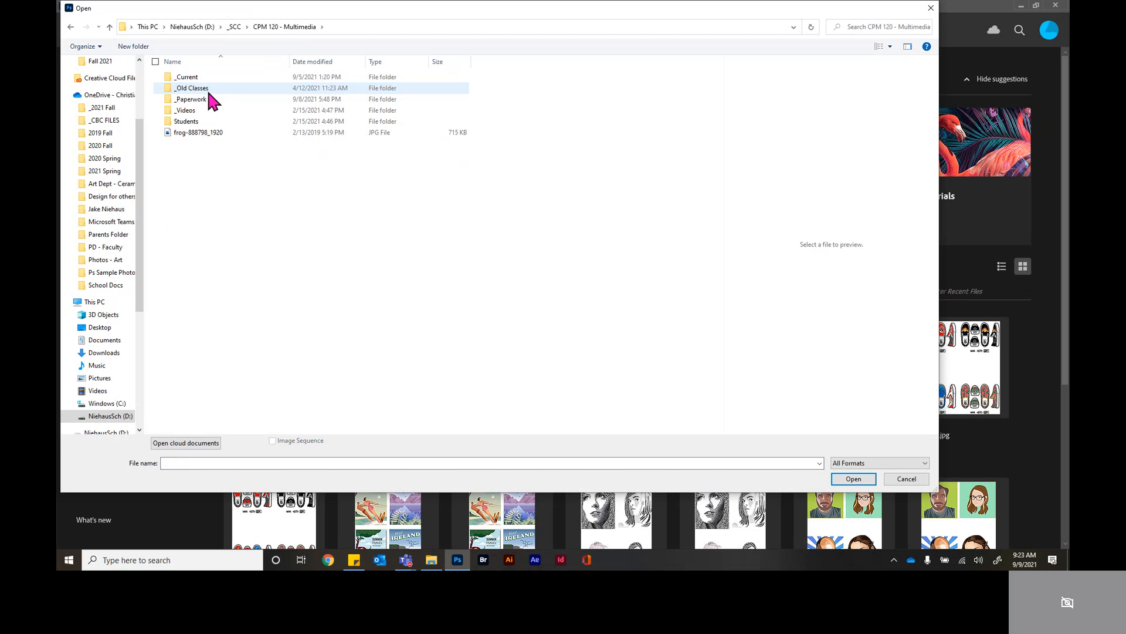
double_click(198, 76)
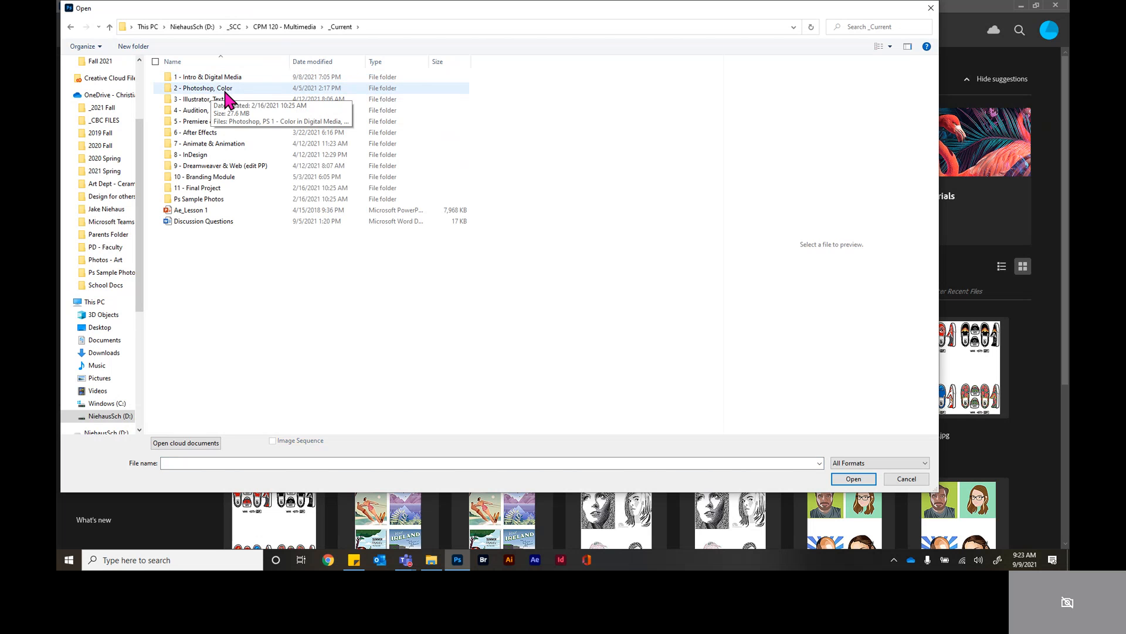
double_click(222, 87)
click(191, 122)
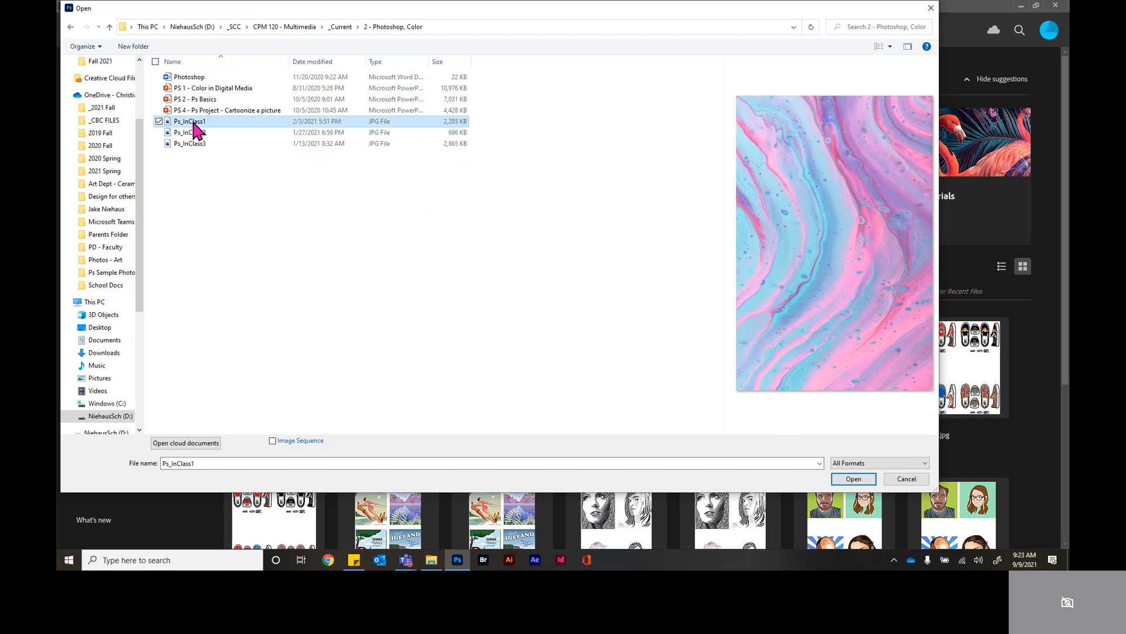
click(849, 484)
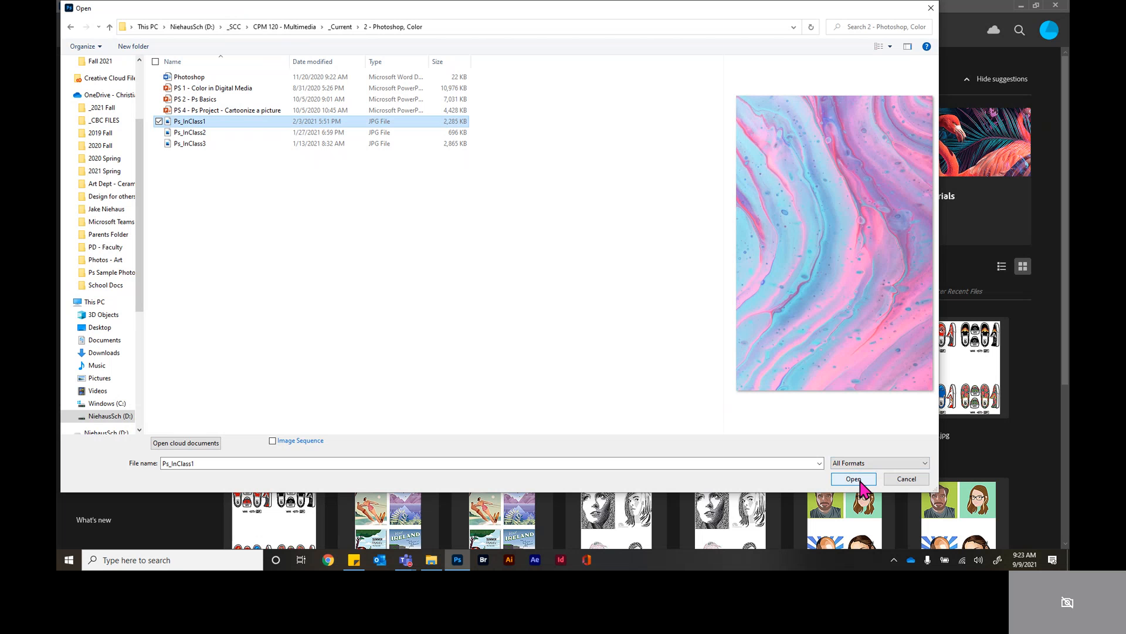
click(860, 487)
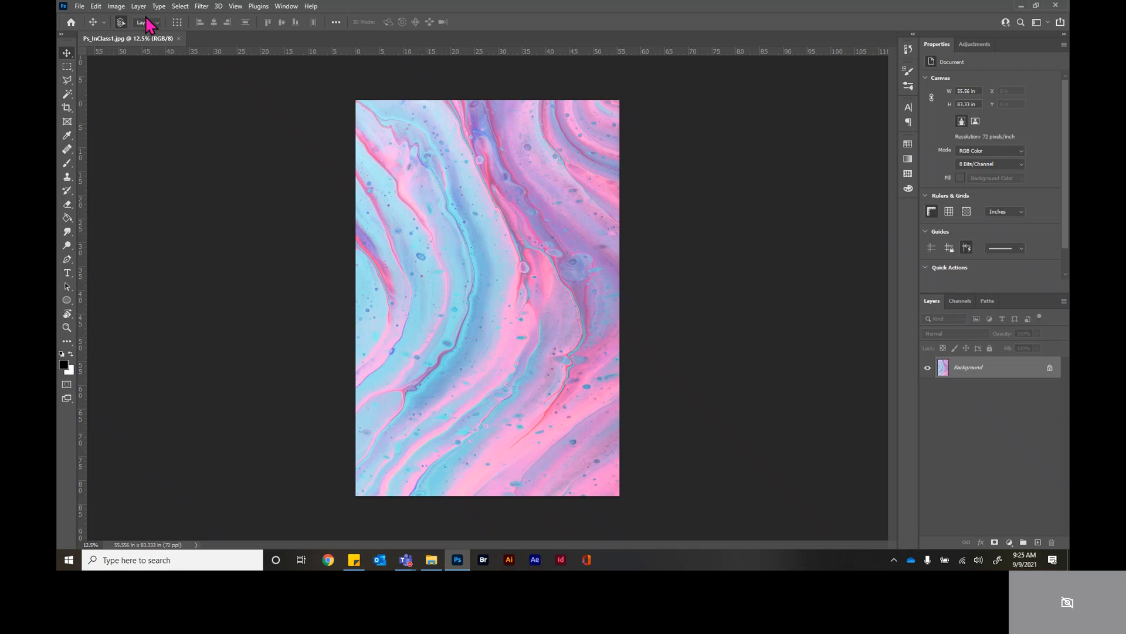
Step: Switch the workspace to Essentials (Default)
click(287, 7)
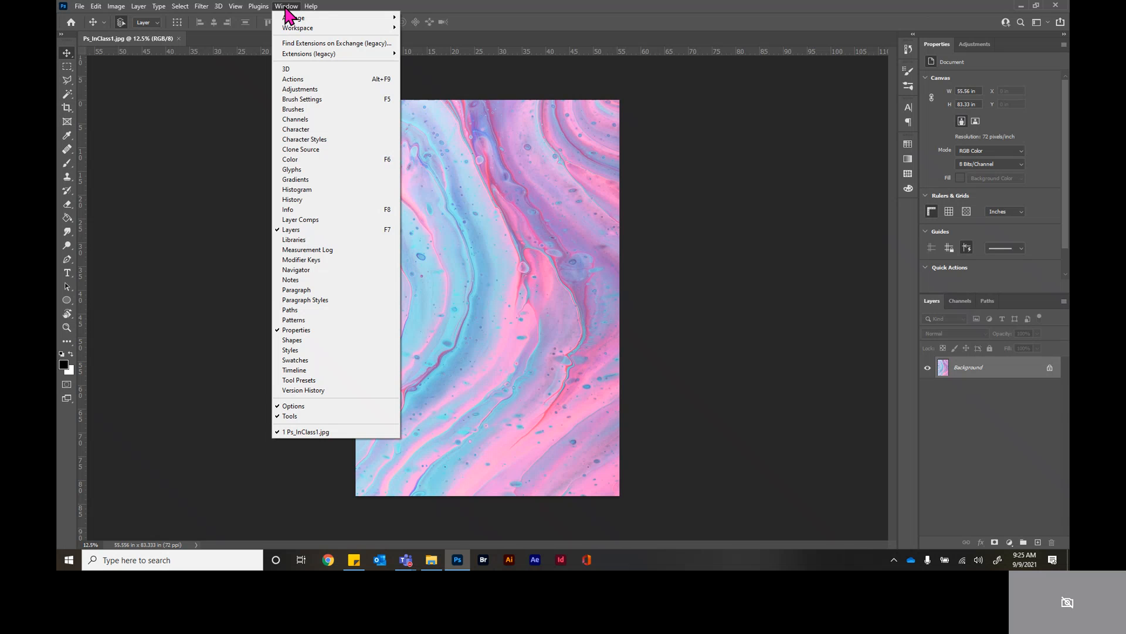
mouse_move(297, 29)
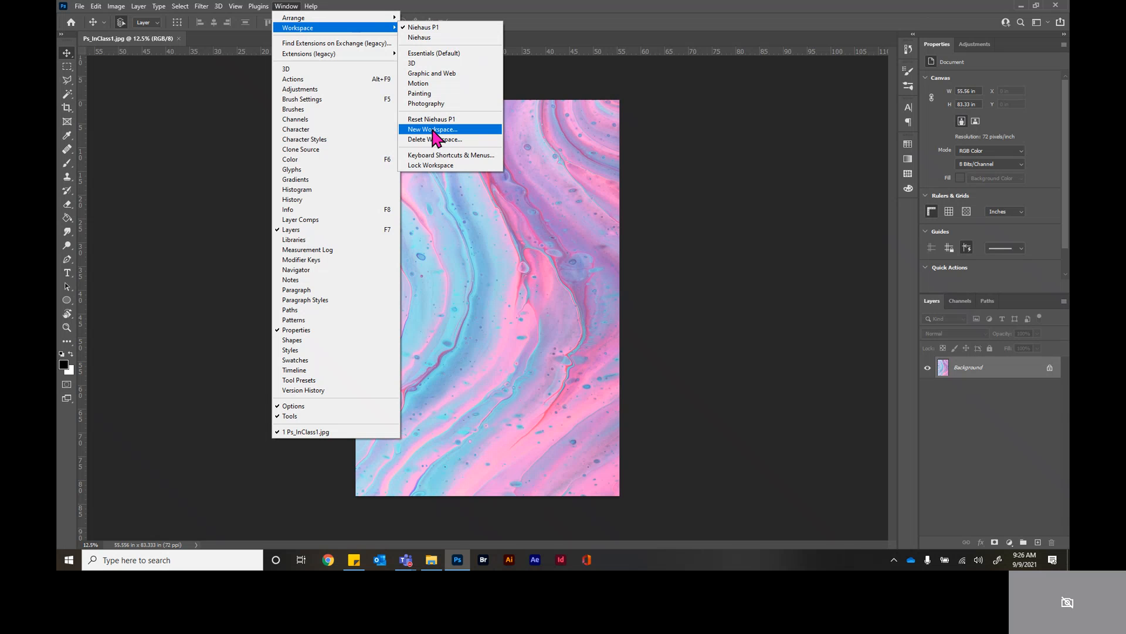
click(448, 54)
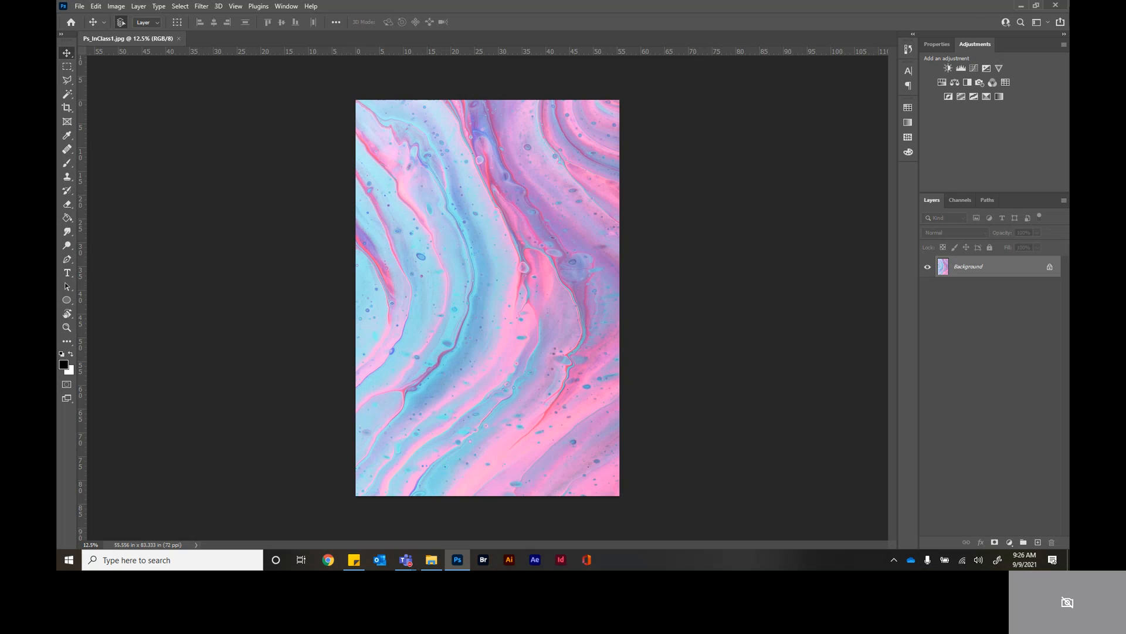
Step: Close the tab group containing Properties and Adjustments, and restore the layout by resetting the Essentials workspace
click(1064, 44)
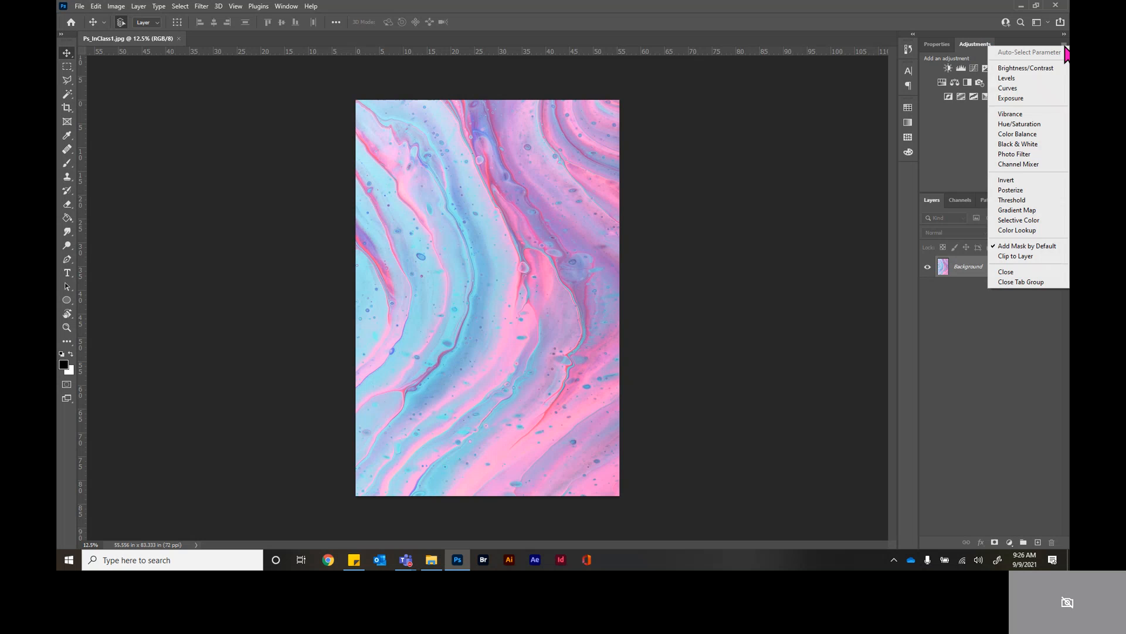
click(1039, 282)
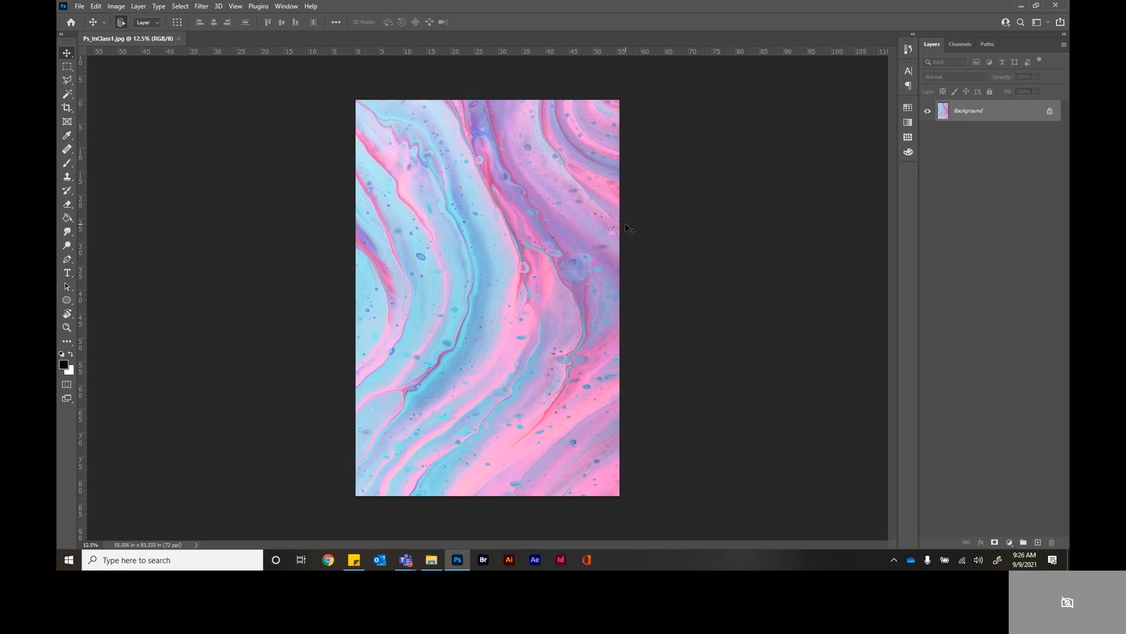
click(287, 6)
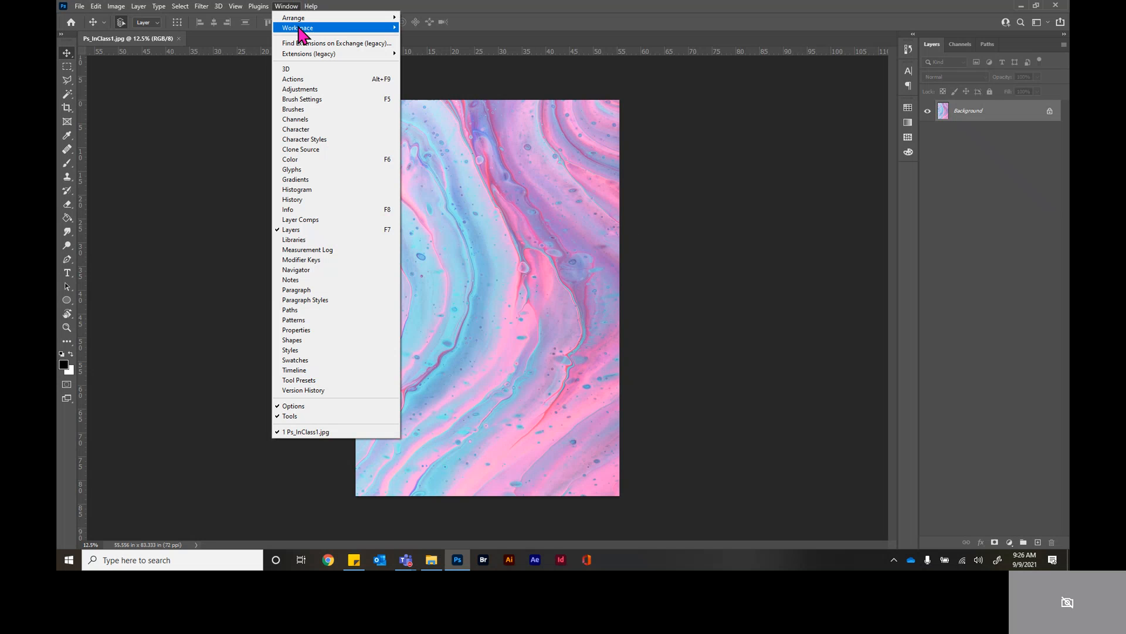
mouse_move(299, 29)
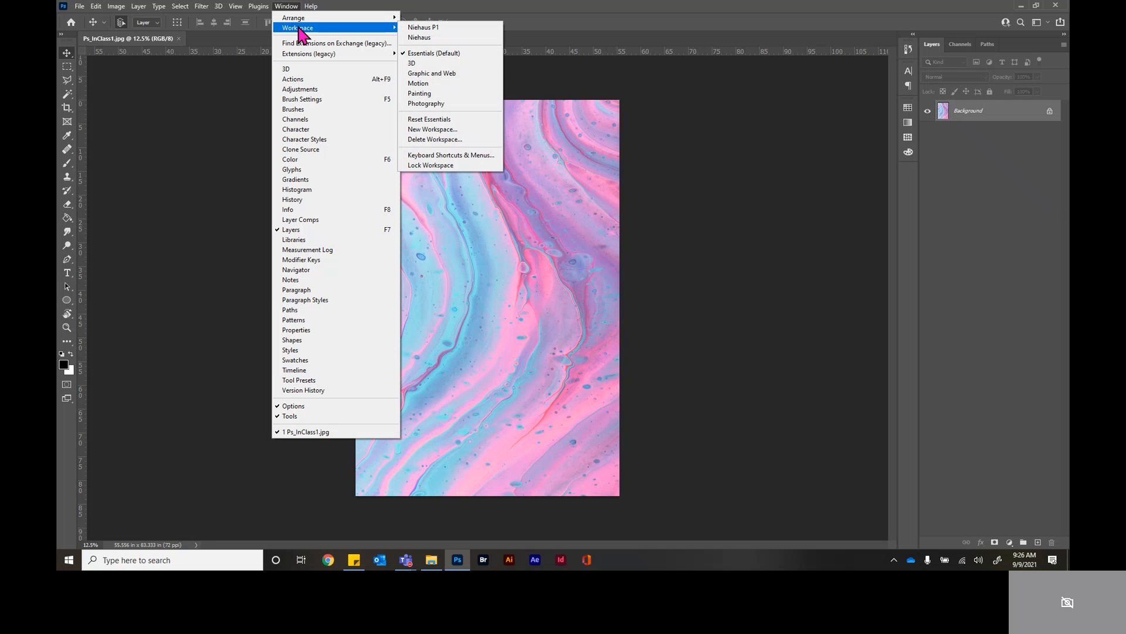
click(457, 120)
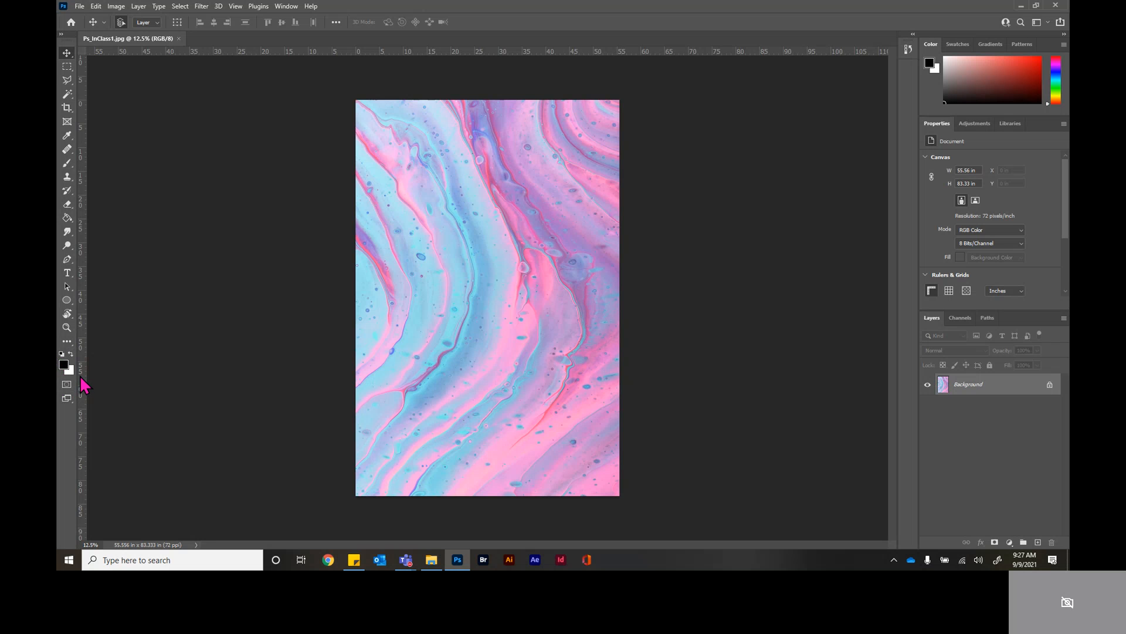
Step: Minimize the Photoshop, File Explorer and sticky note windows to show the Windows desktop
click(1022, 7)
click(1013, 9)
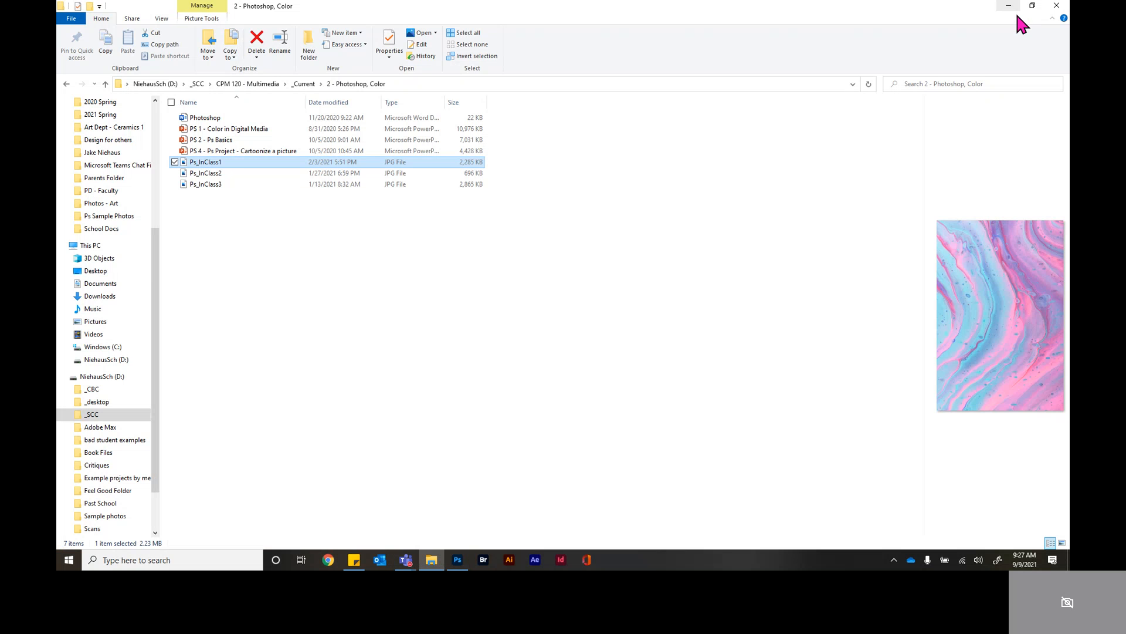
click(1011, 8)
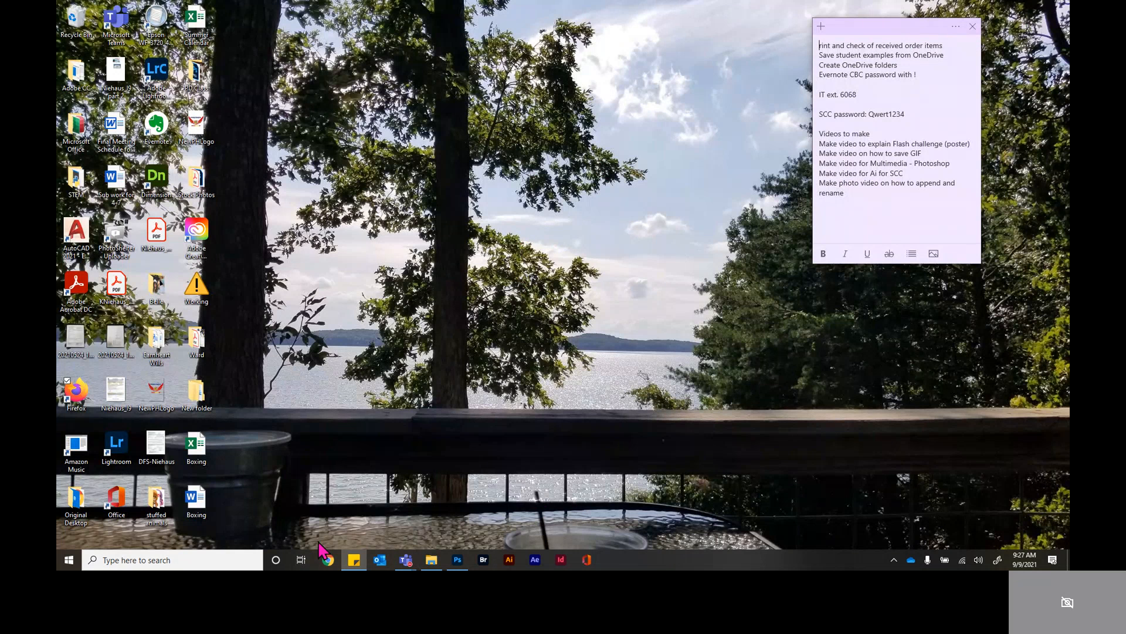
click(354, 561)
Step: Open the Windows display settings and choose 100% as the size of text, apps and other items
right_click(616, 298)
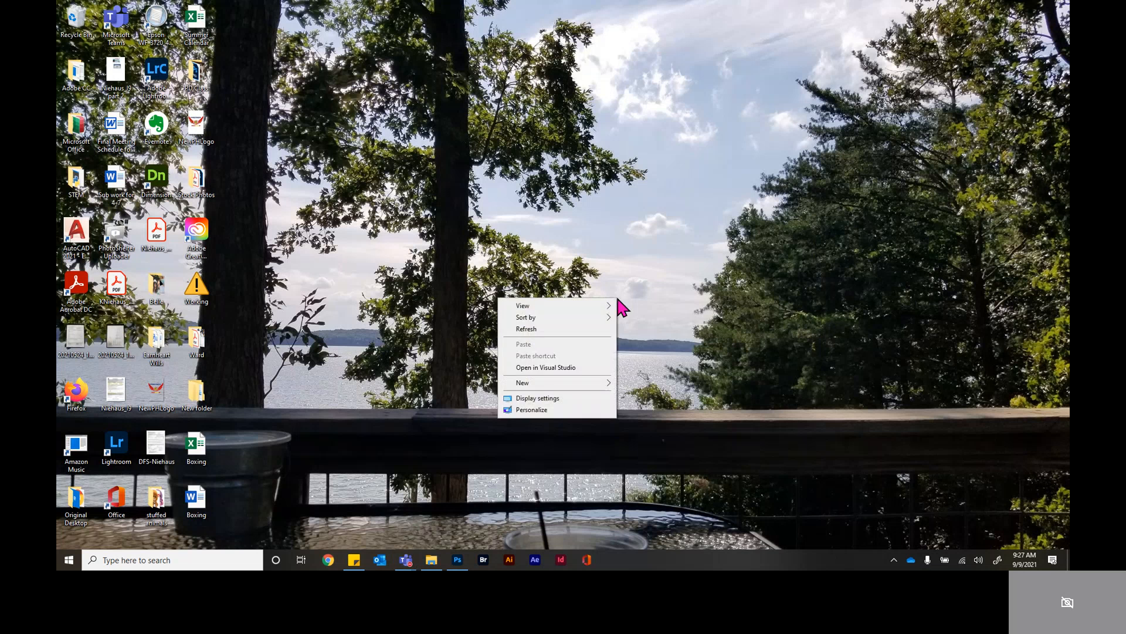
right_click(636, 289)
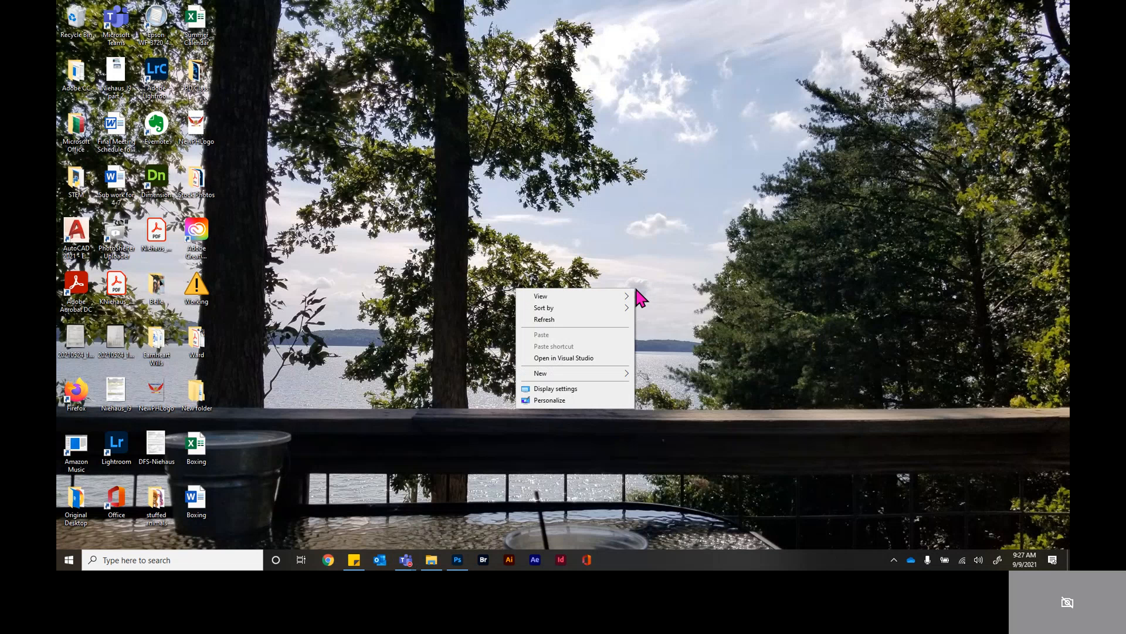
click(573, 390)
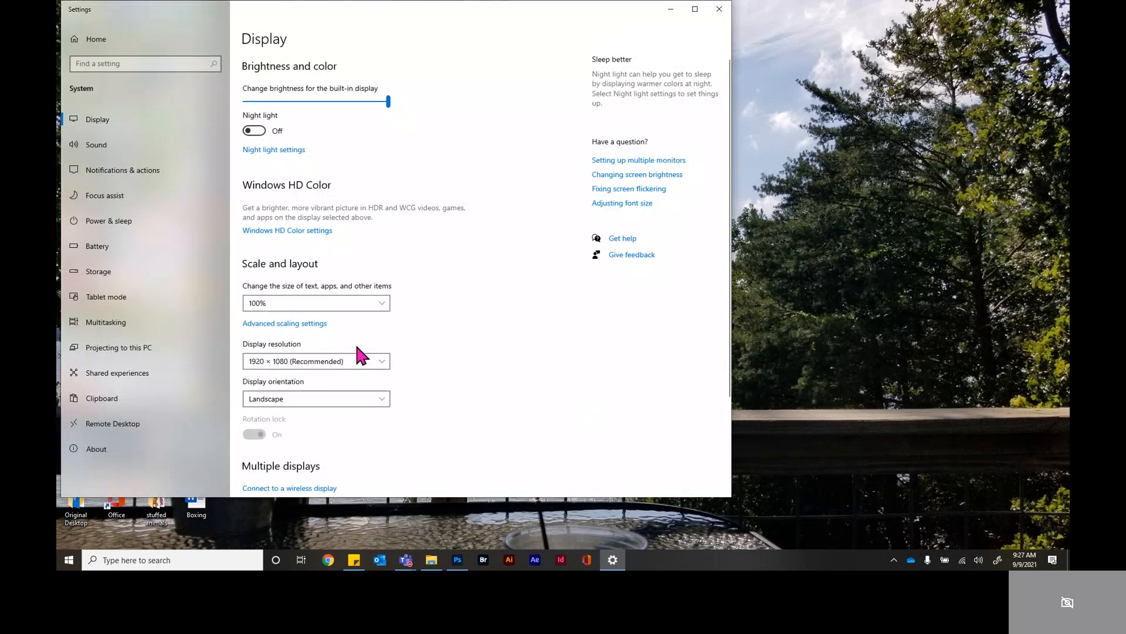
click(381, 297)
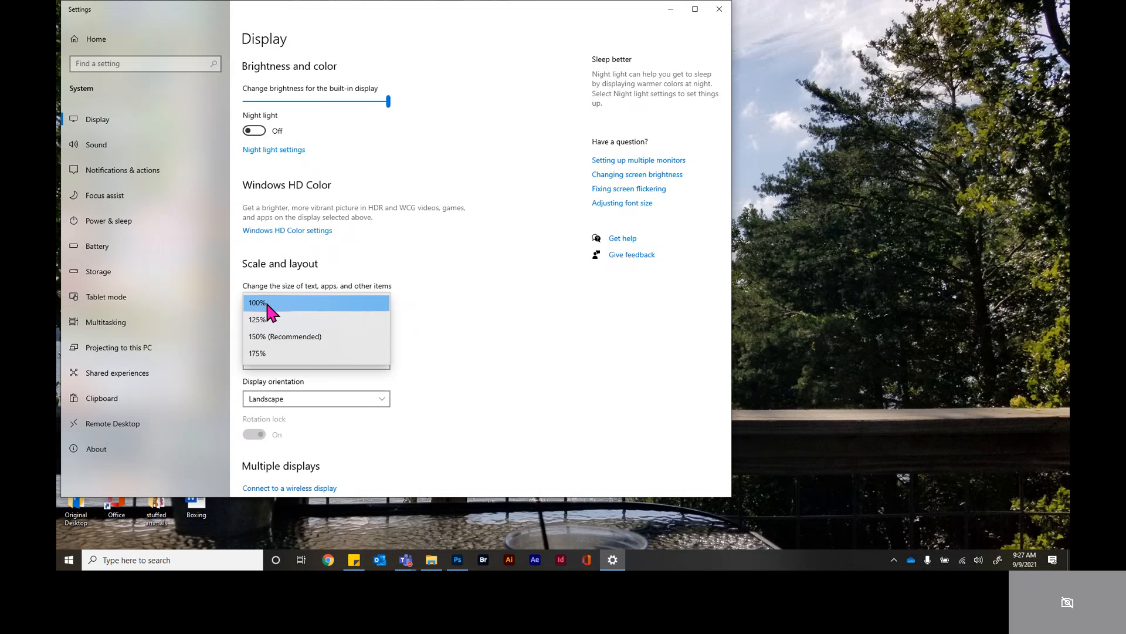
click(295, 301)
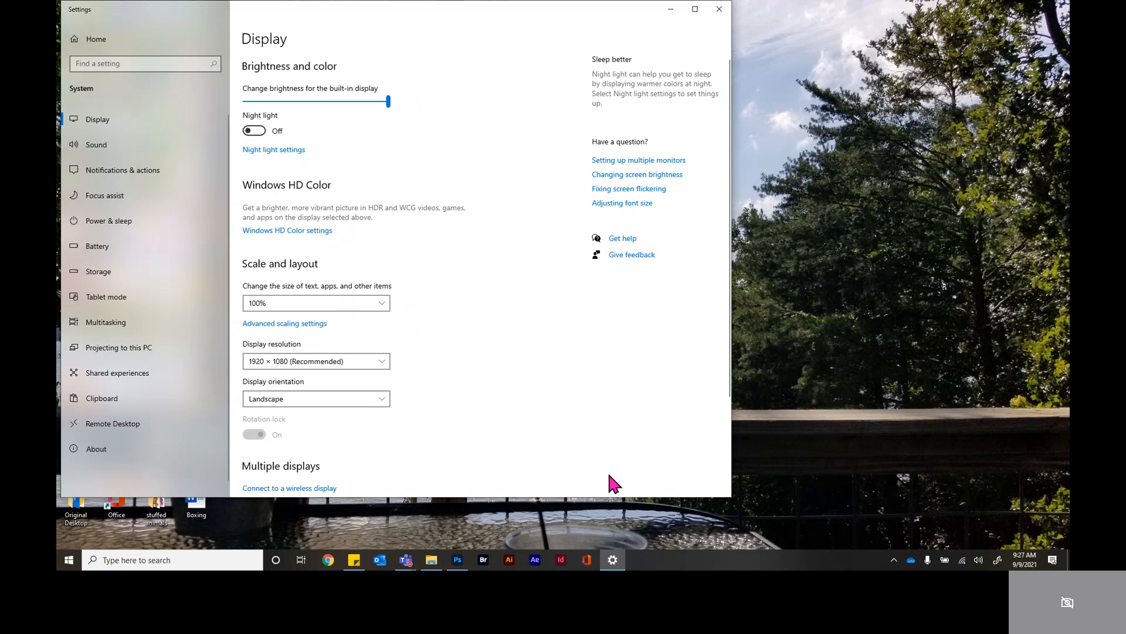
Step: Switch back to Photoshop and try the two-column toolbar layout before returning it to a single column
mouse_move(461, 562)
click(459, 560)
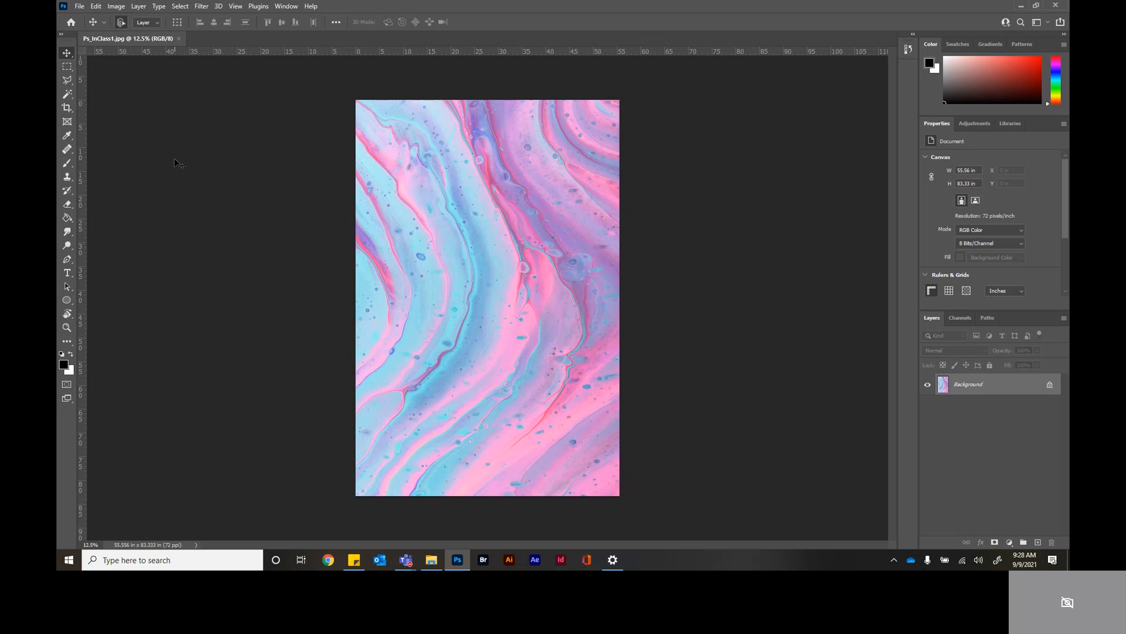
click(62, 36)
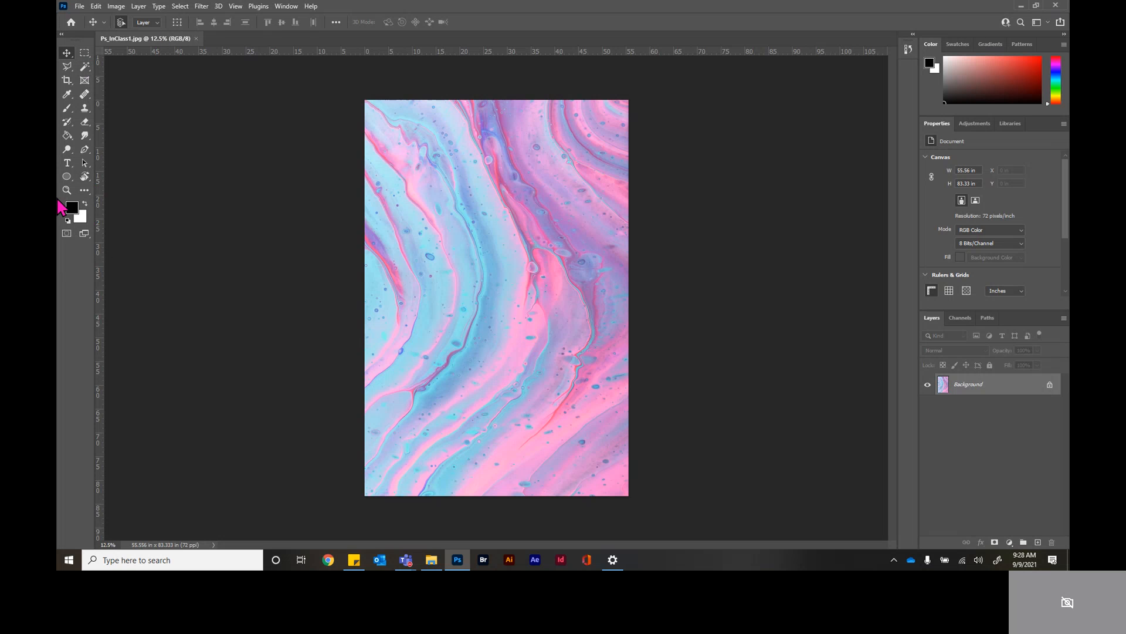
click(62, 35)
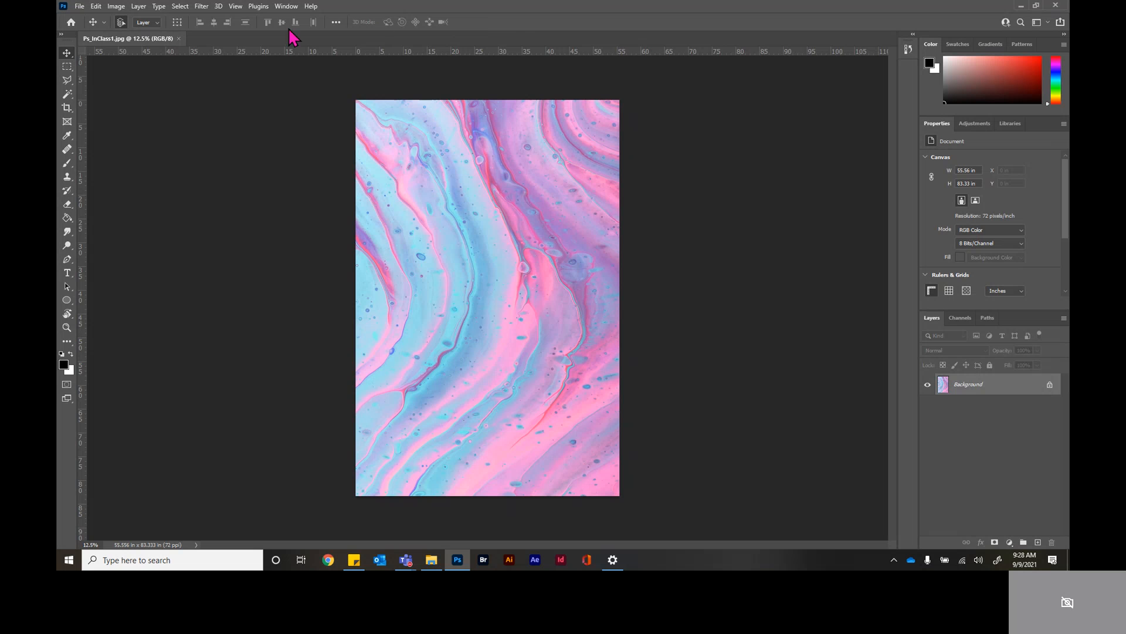
Step: Compare the tool options for the marquee, wand, frame, eyedropper, brush, stamp, history brush, eraser and smudge tools, ending on the Move tool
click(68, 67)
click(69, 94)
click(69, 119)
click(68, 137)
click(66, 160)
click(68, 176)
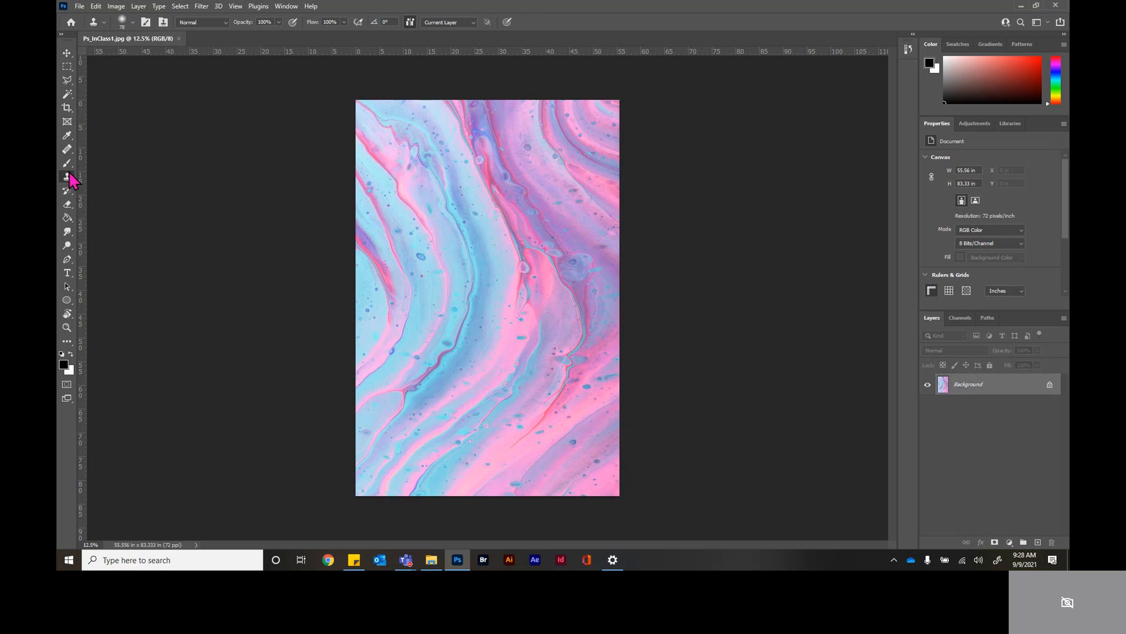
click(67, 190)
click(67, 203)
click(67, 231)
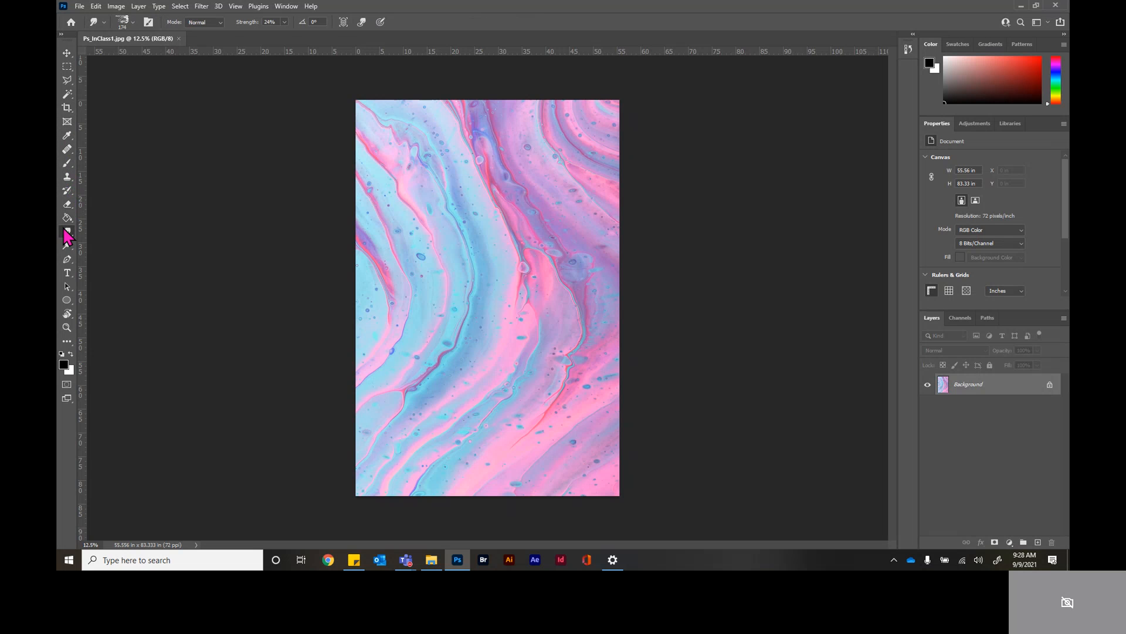
click(65, 54)
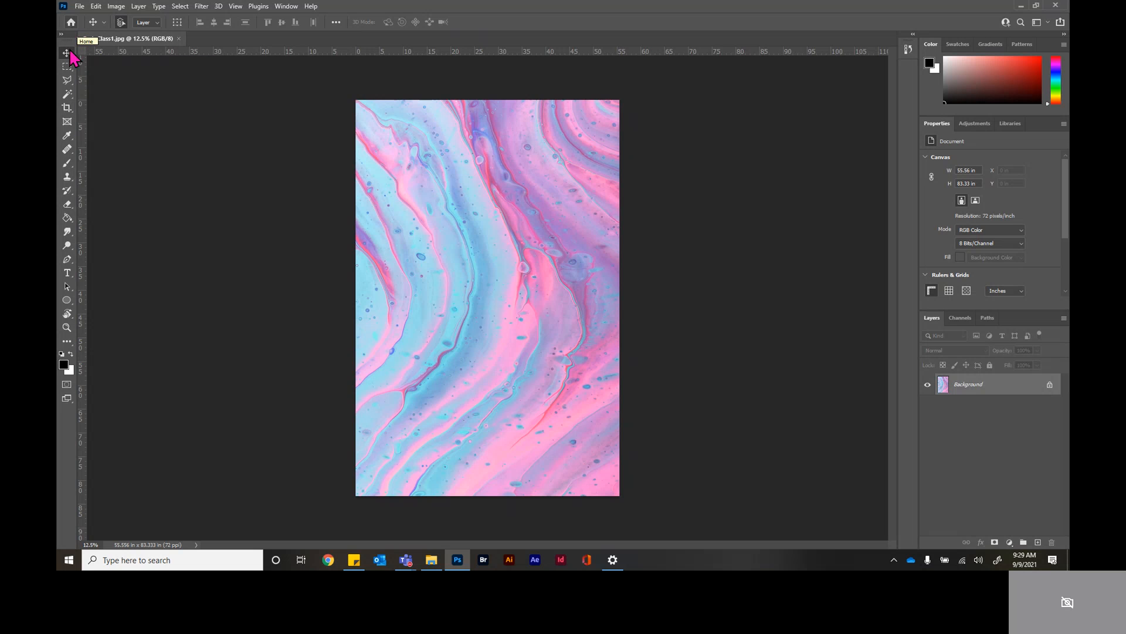
Step: Examine the options for the crop, healing brush, path selection and Edit Toolbar items, ending on the Move tool
click(67, 108)
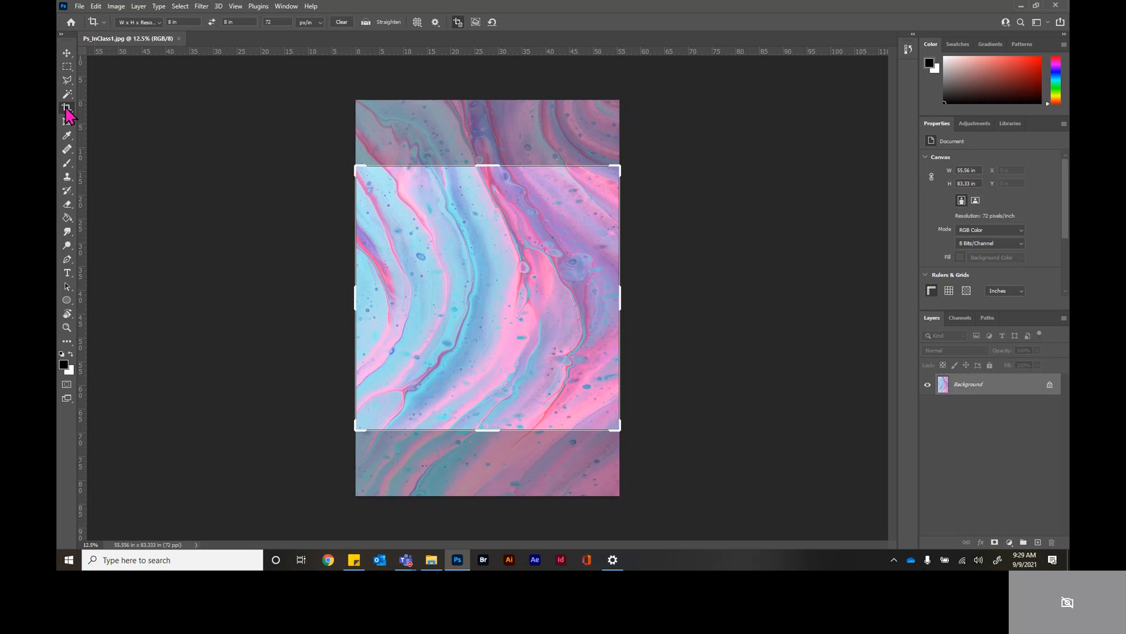
click(67, 149)
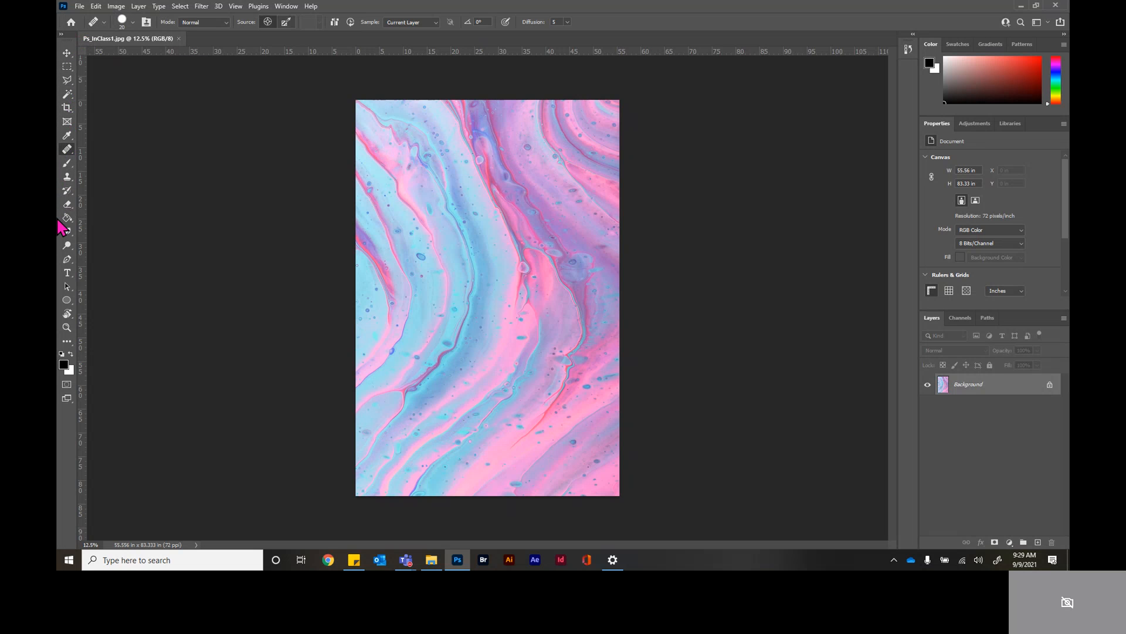
click(67, 286)
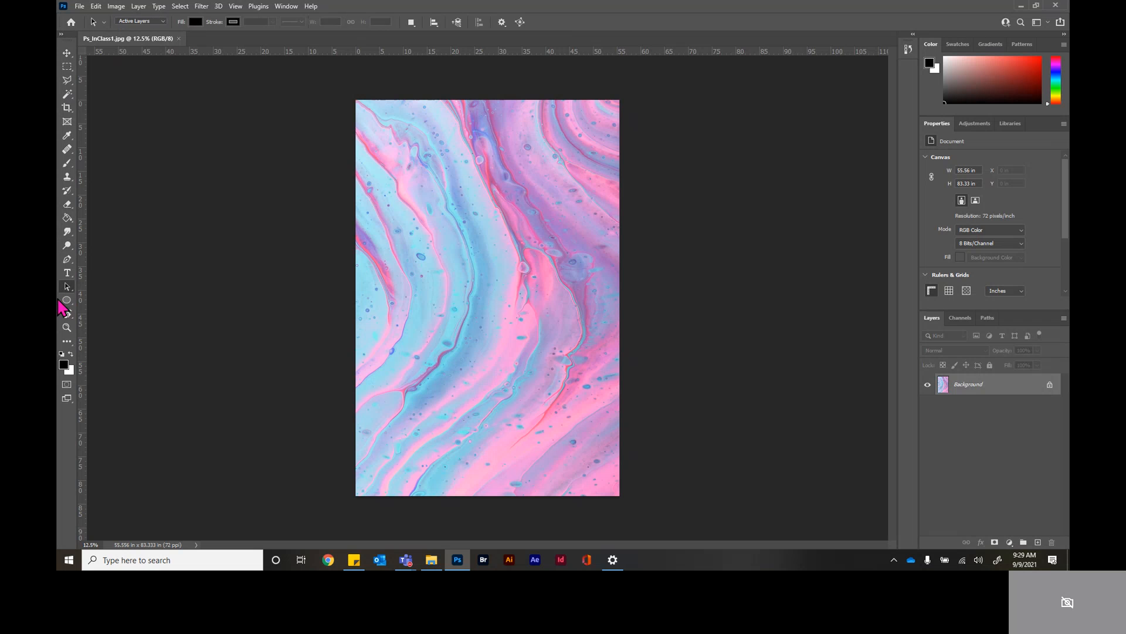
click(67, 340)
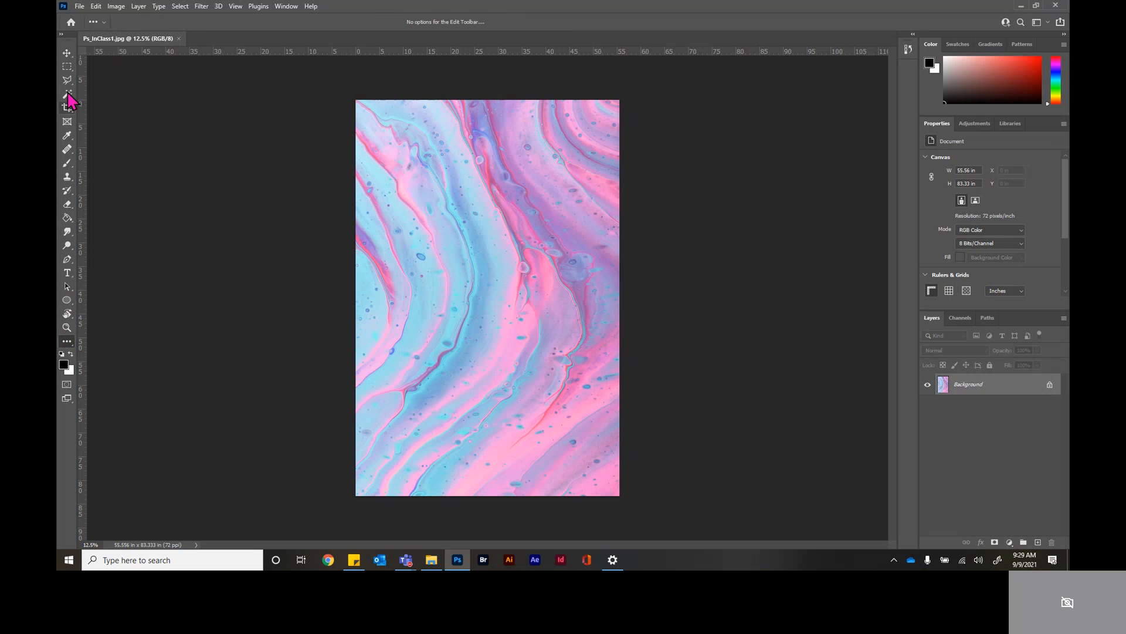
click(68, 57)
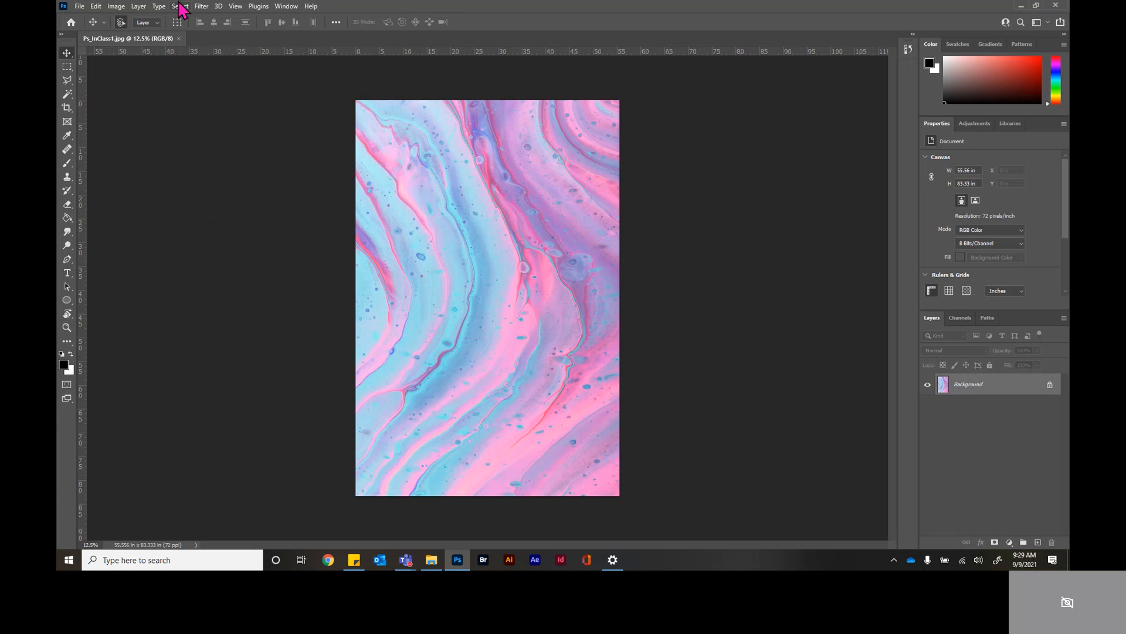
Step: Examine the tools grouped under the Move, marquee, lasso, wand, crop, frame and eyedropper tools, ending on the Move tool
right_click(73, 59)
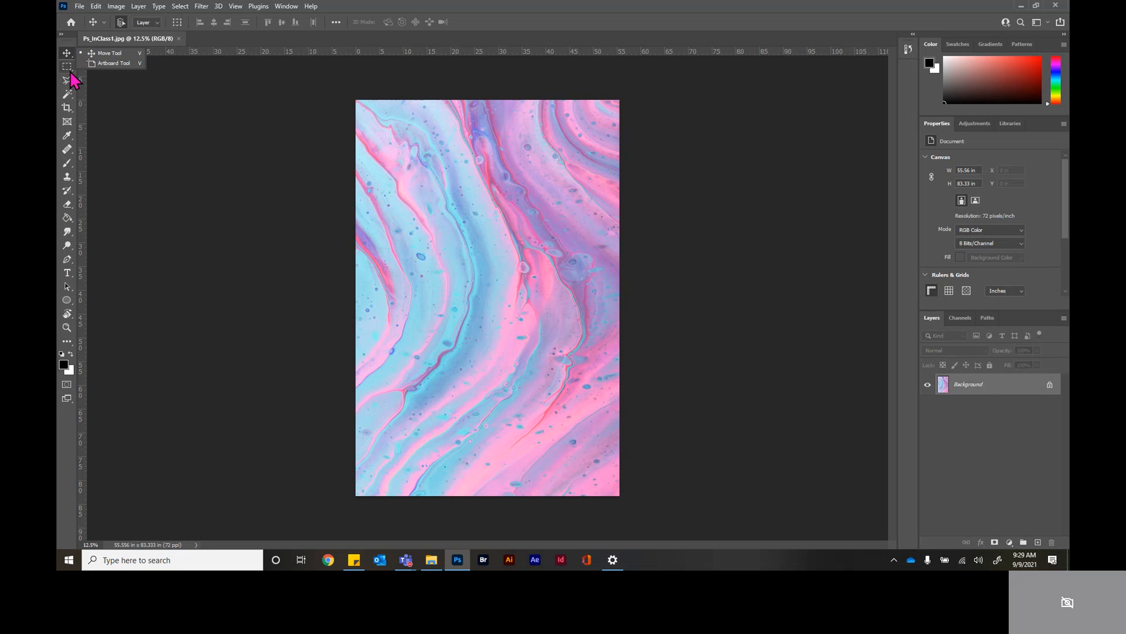
click(69, 69)
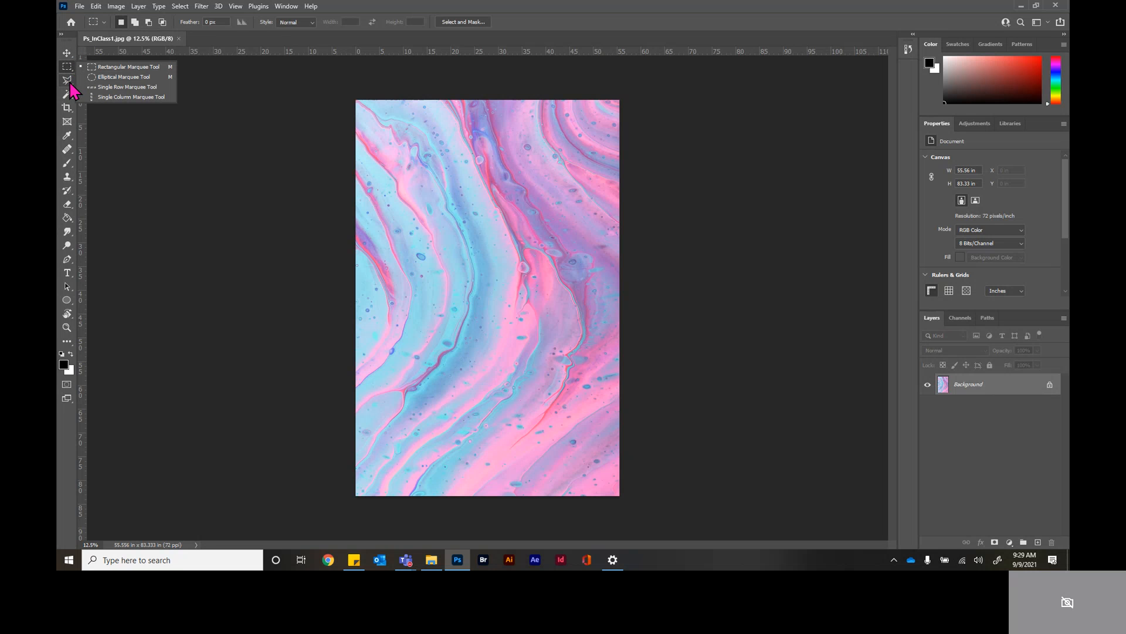
click(69, 82)
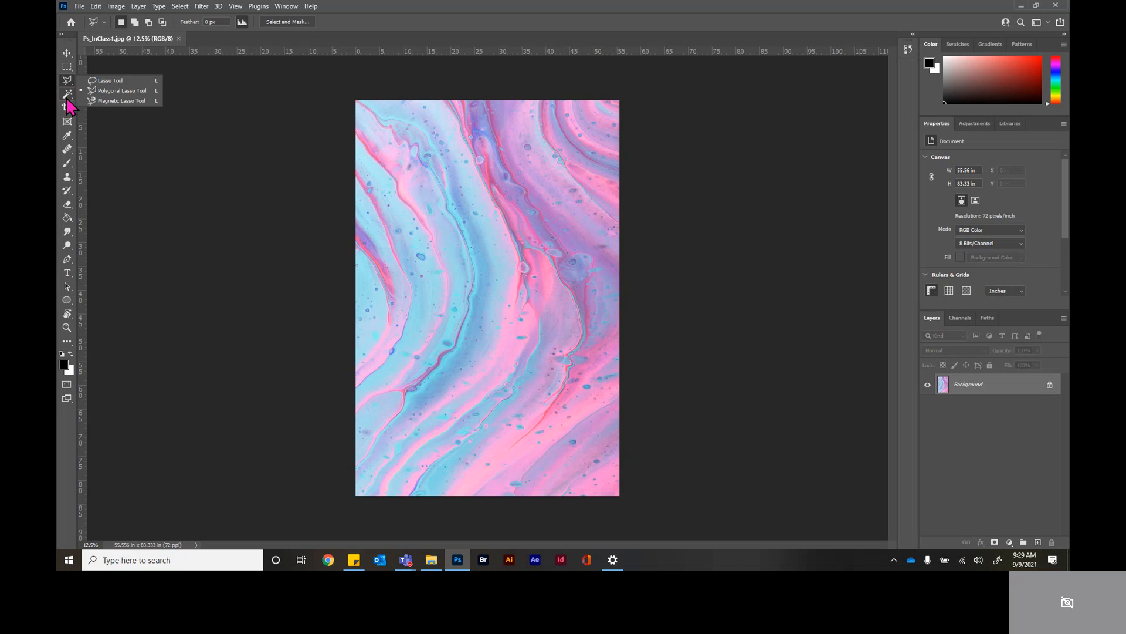
click(68, 96)
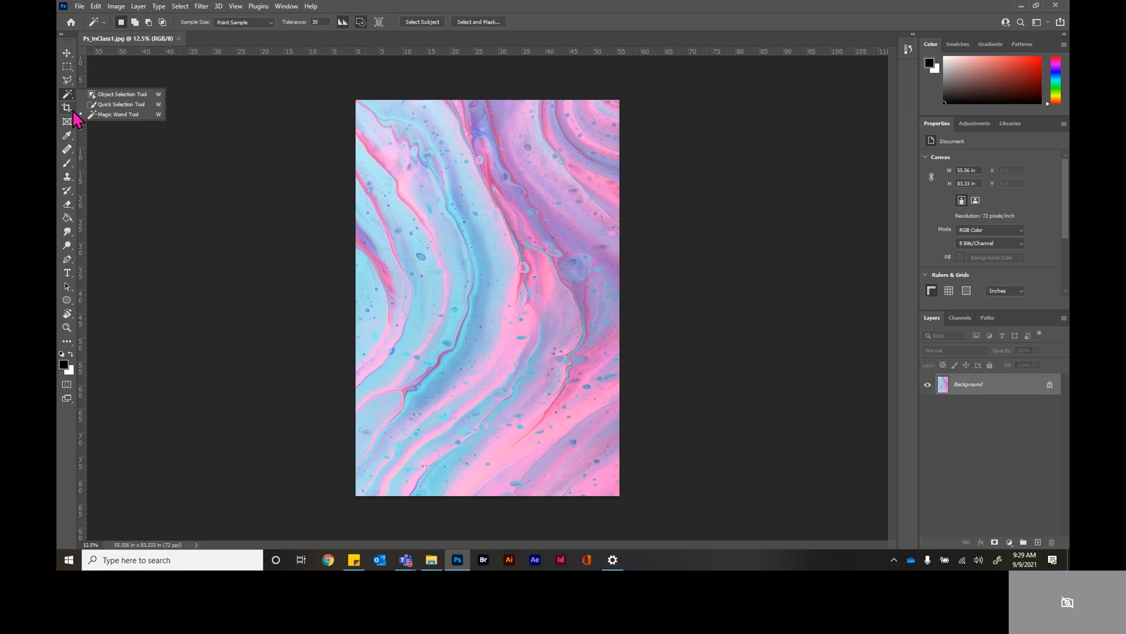
click(69, 109)
click(68, 123)
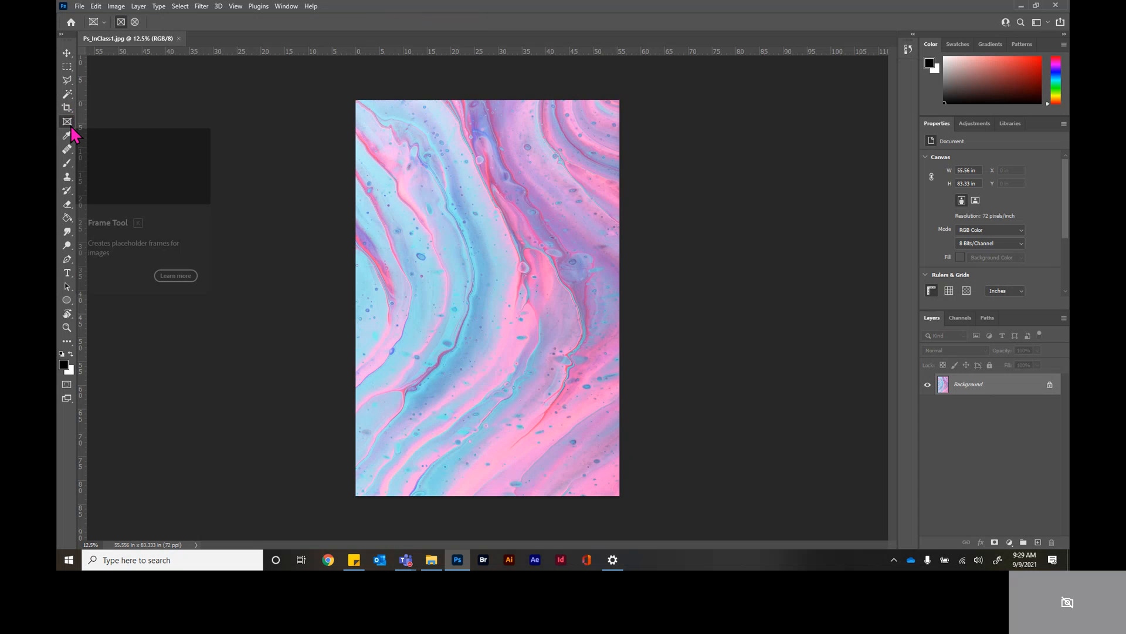
click(71, 141)
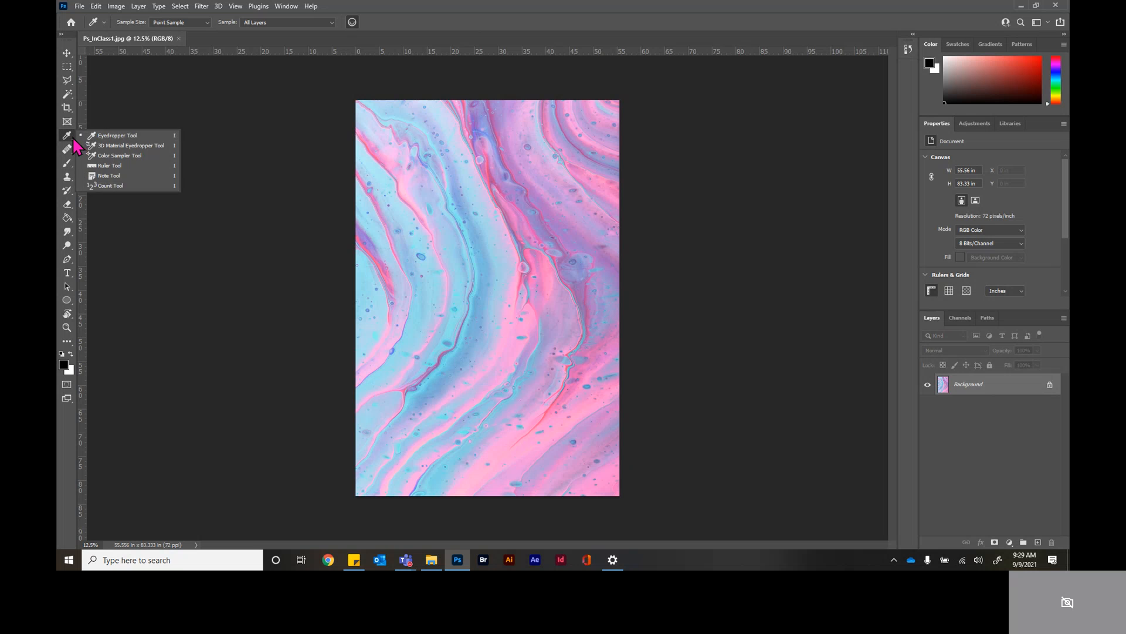
click(72, 138)
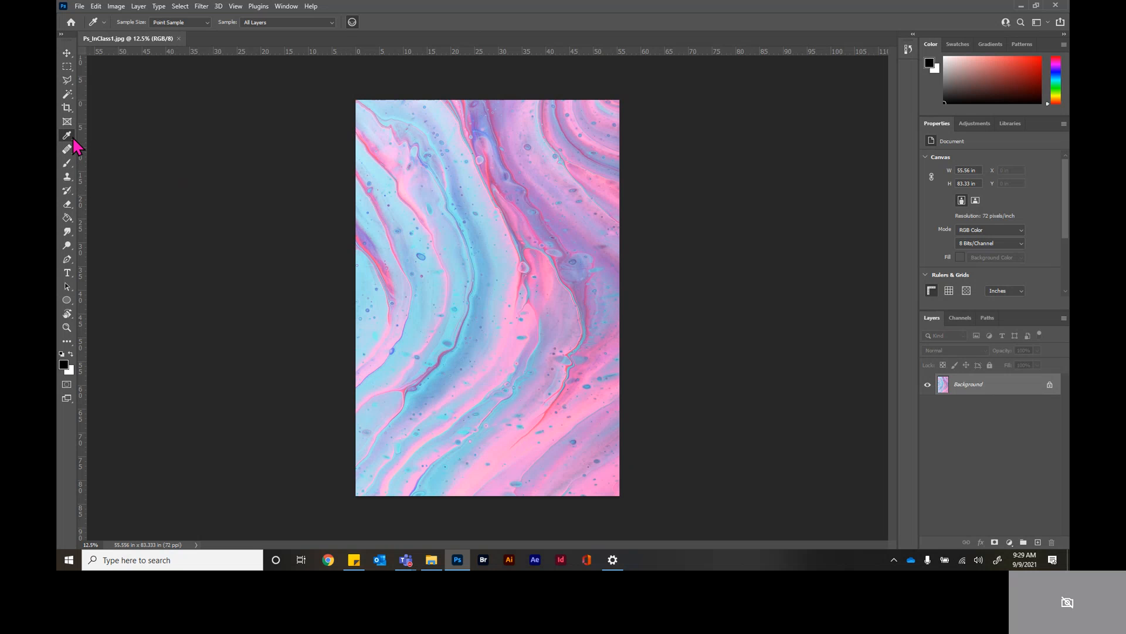
click(70, 57)
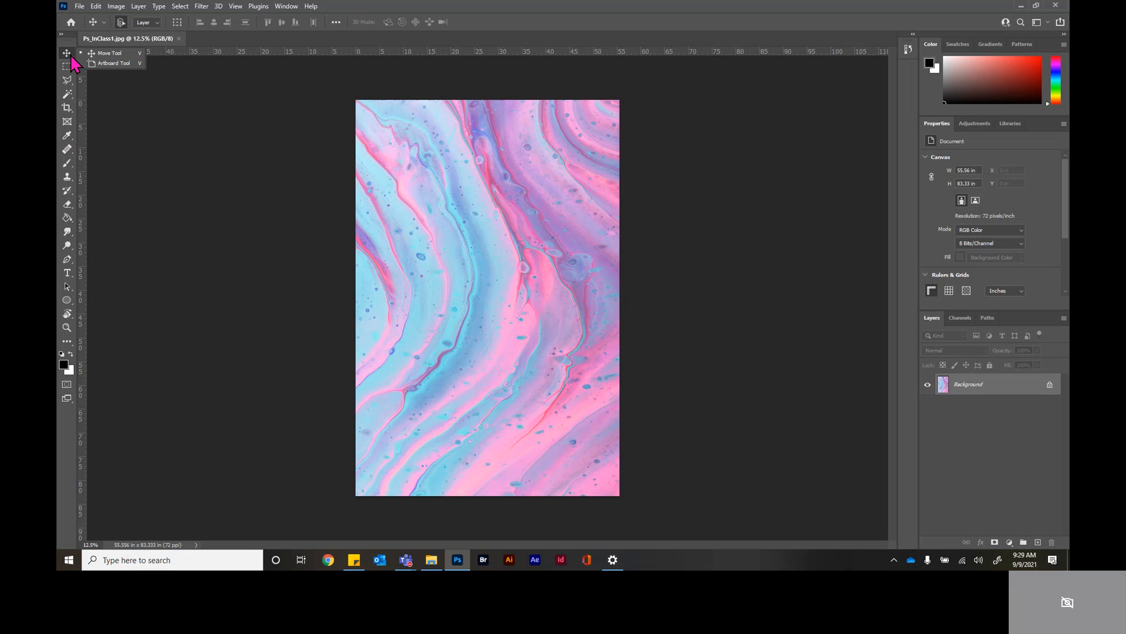
click(71, 57)
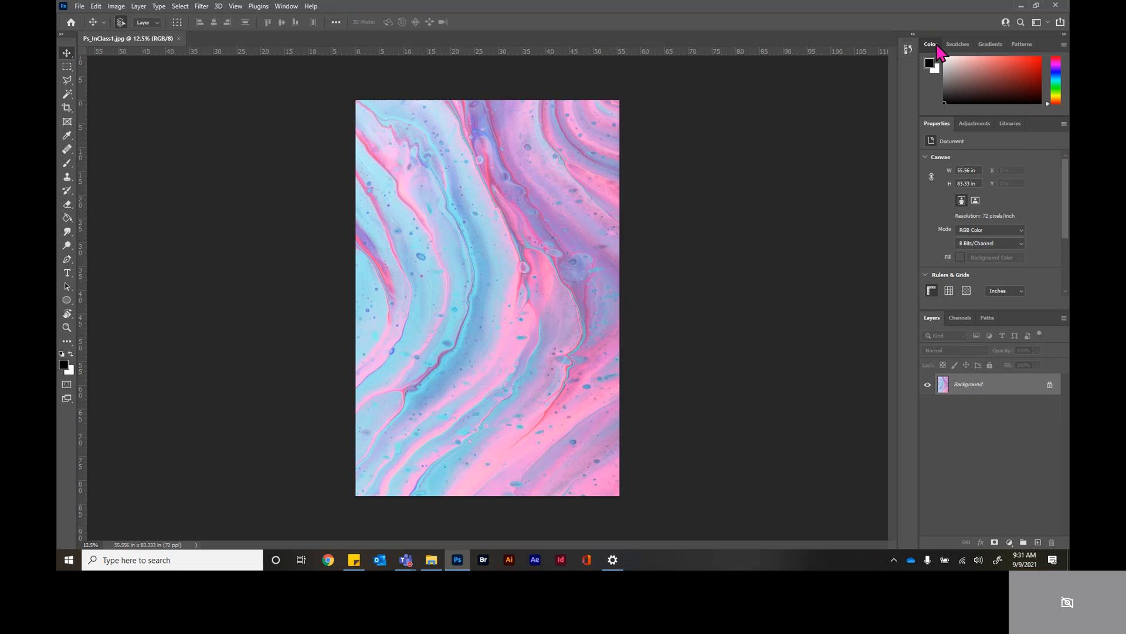
Step: Detach the Color panel from its group and dock it as a collapsed icon below History, testing that it expands and collapses
drag(937, 47, 665, 316)
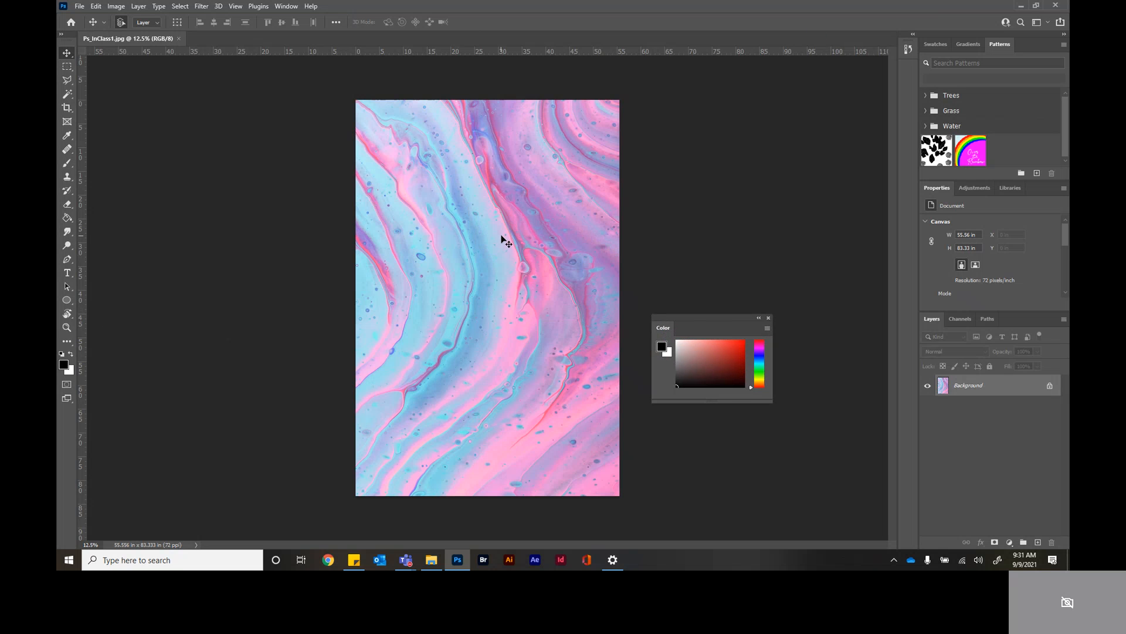
drag(696, 322, 700, 183)
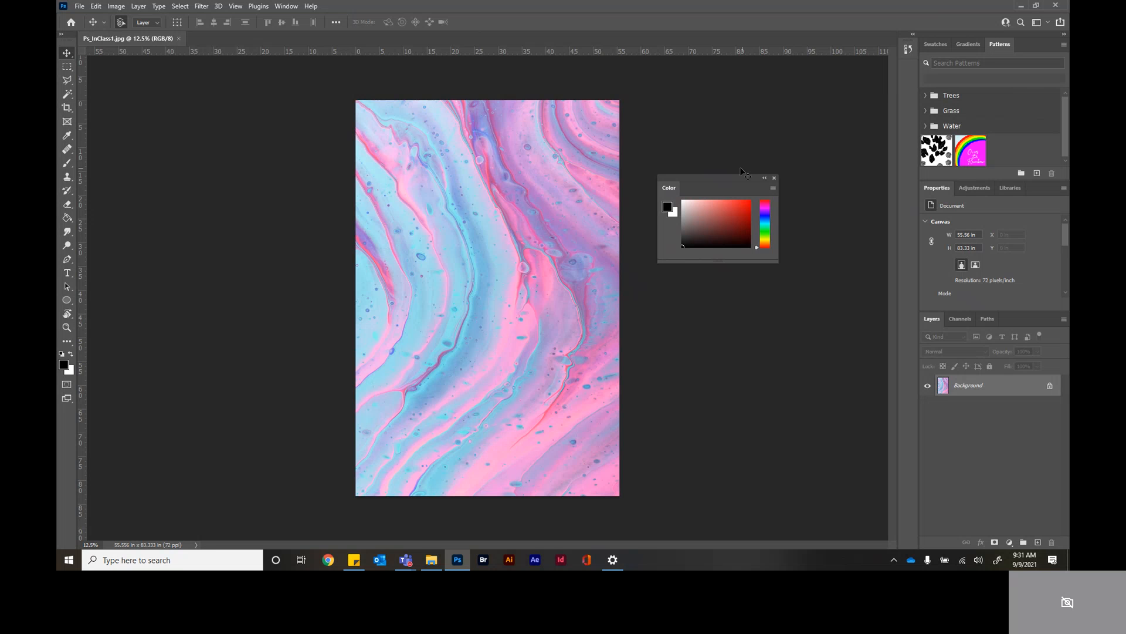
drag(668, 193, 896, 98)
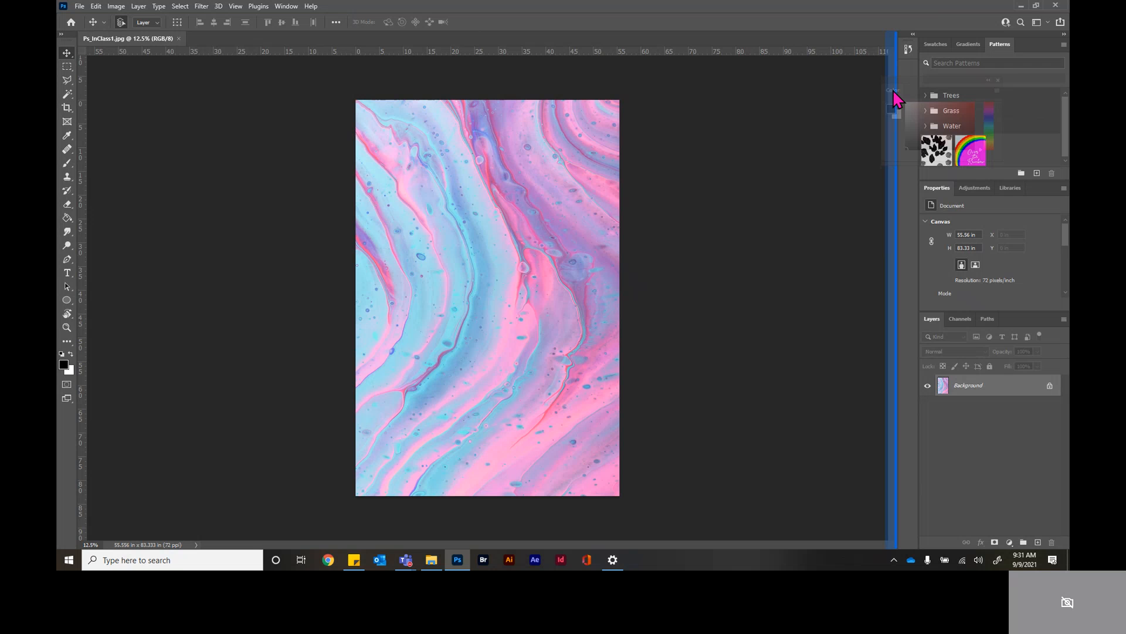
drag(893, 91, 910, 66)
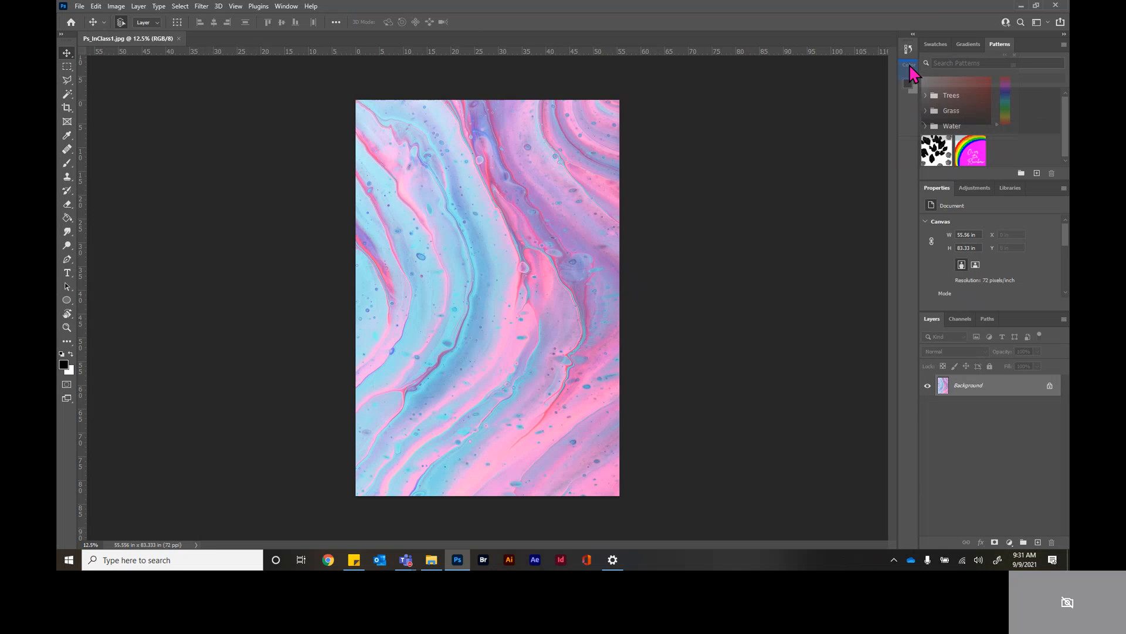
drag(910, 66, 910, 68)
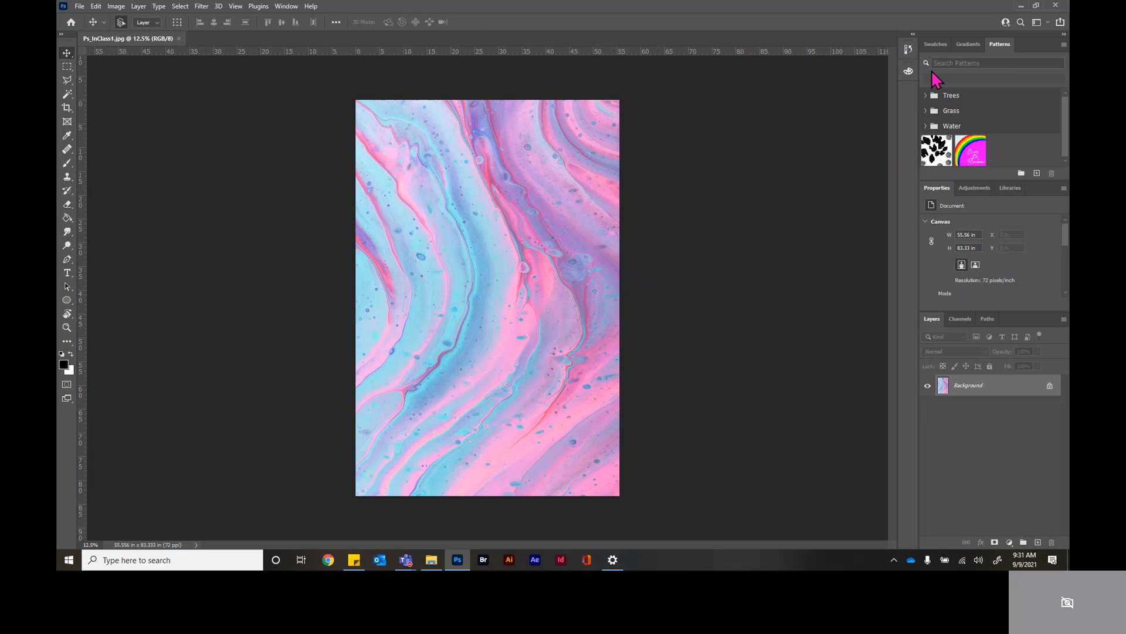
click(908, 71)
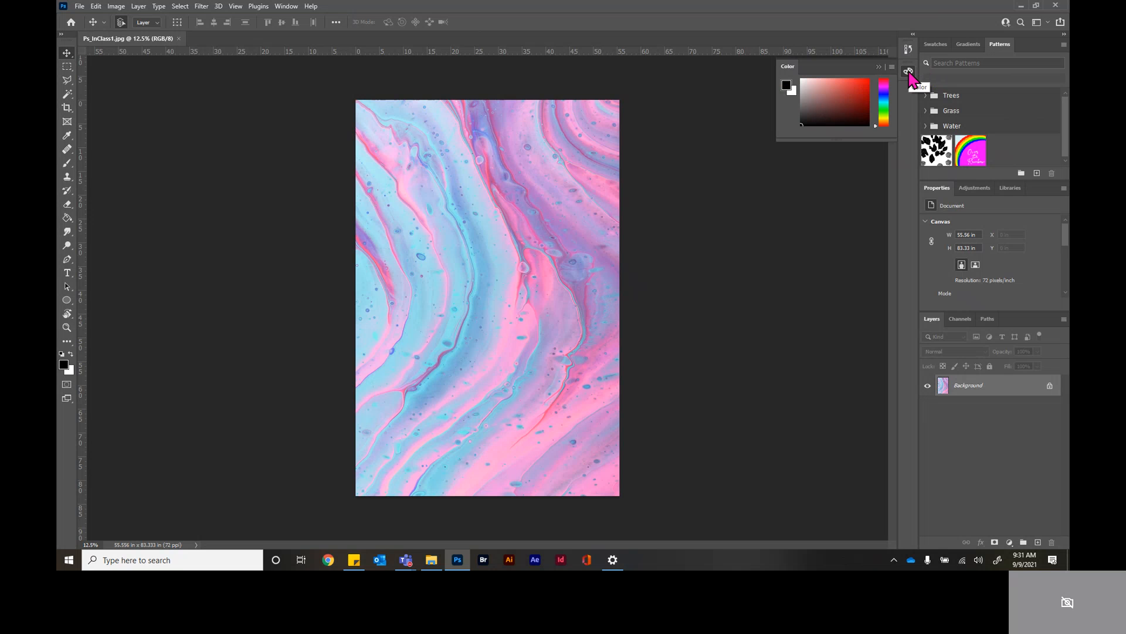
click(908, 72)
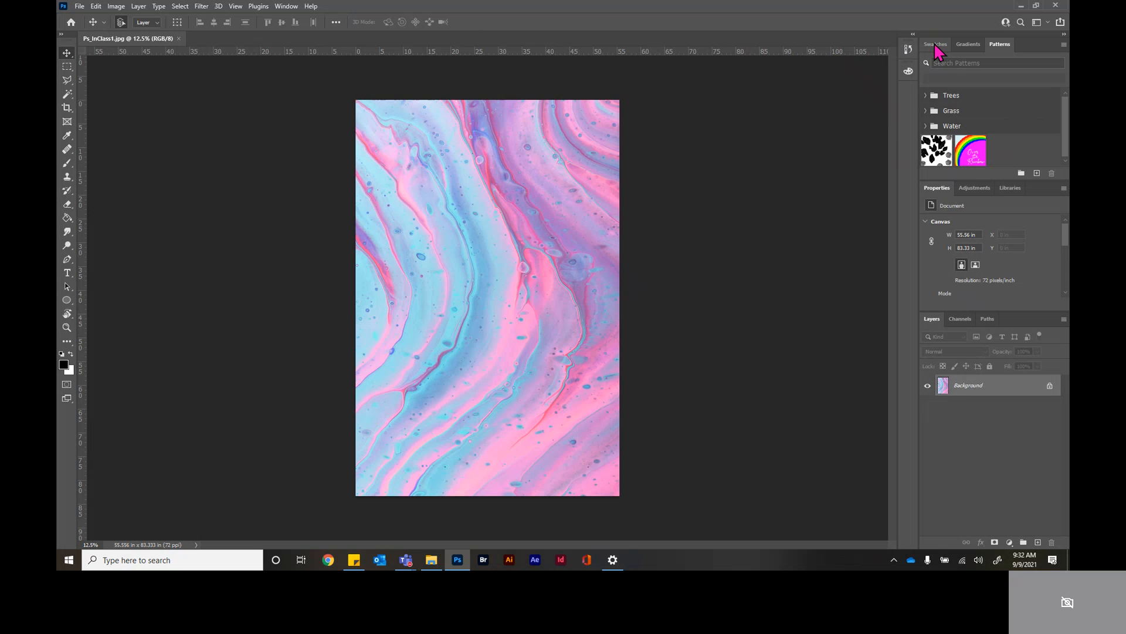
Step: Dock the Swatches, Gradients and Patterns panels as collapsed icons with Color, and enlarge the Properties panel to show its Quick Actions
drag(934, 49, 908, 71)
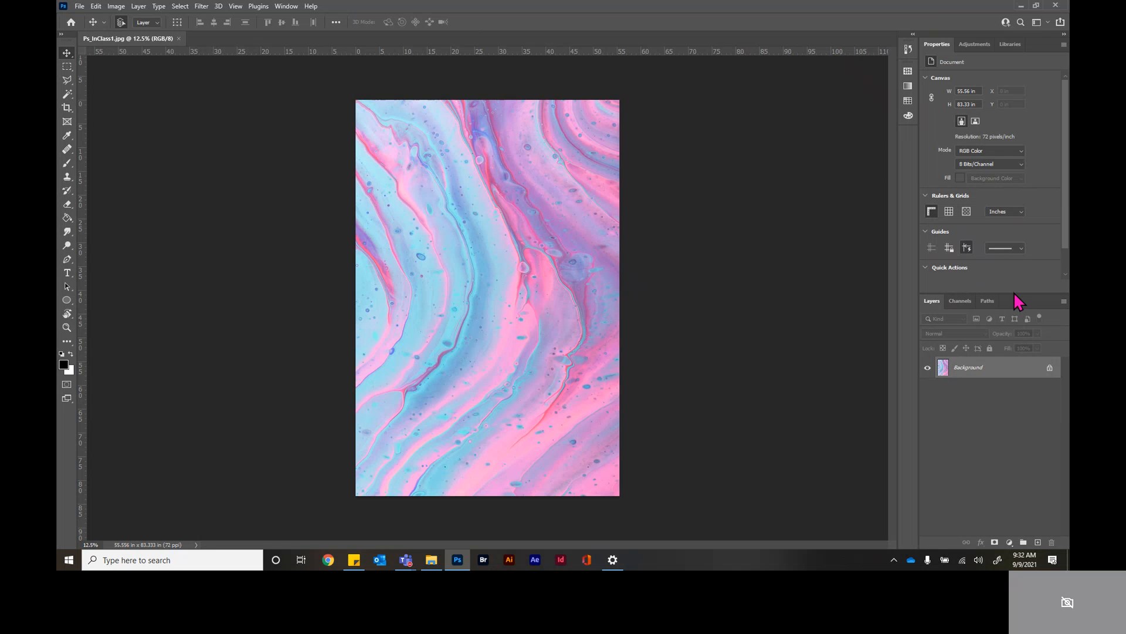
drag(1010, 293, 1004, 314)
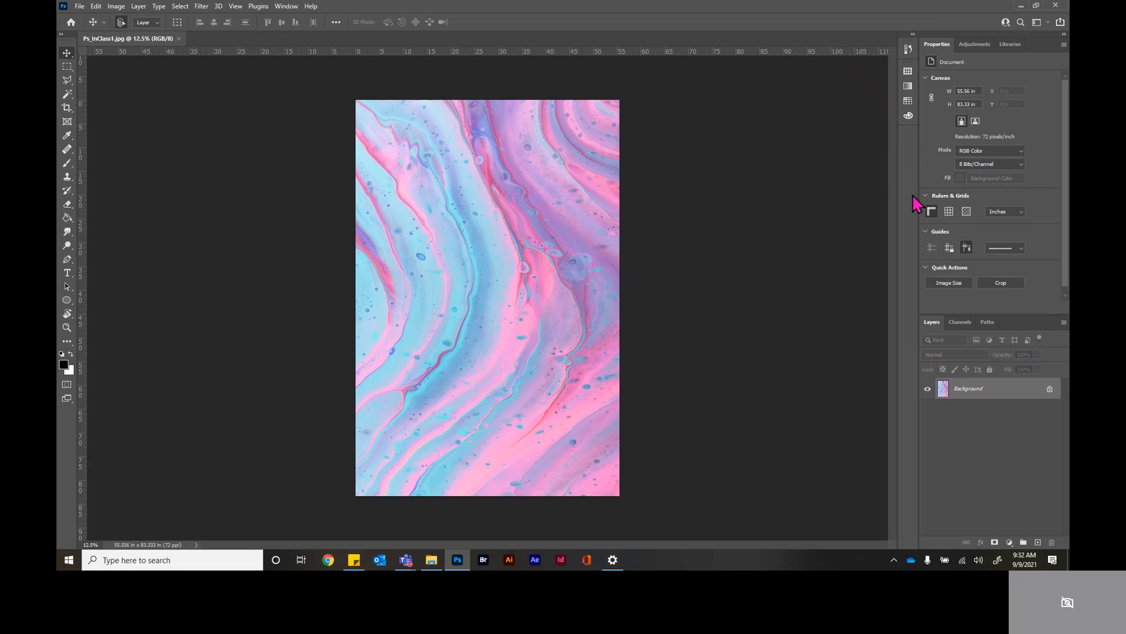
Step: Add the Brushes and Brush Settings panels to the workspace and collapse them to icons, testing that each one expands
click(287, 9)
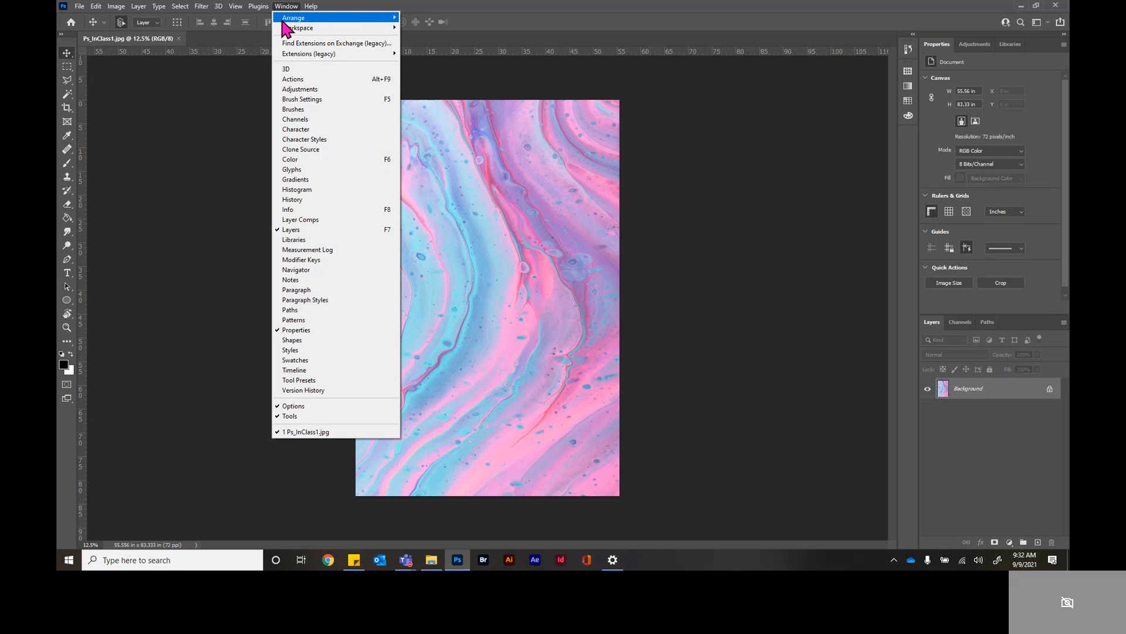
click(293, 110)
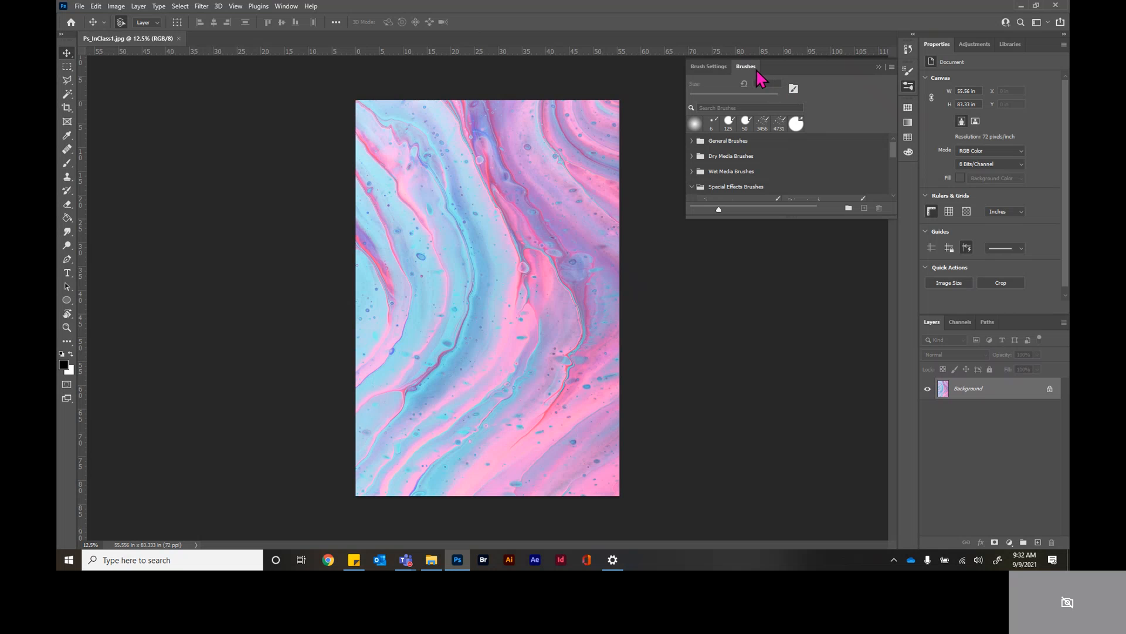
click(879, 66)
click(909, 87)
click(909, 86)
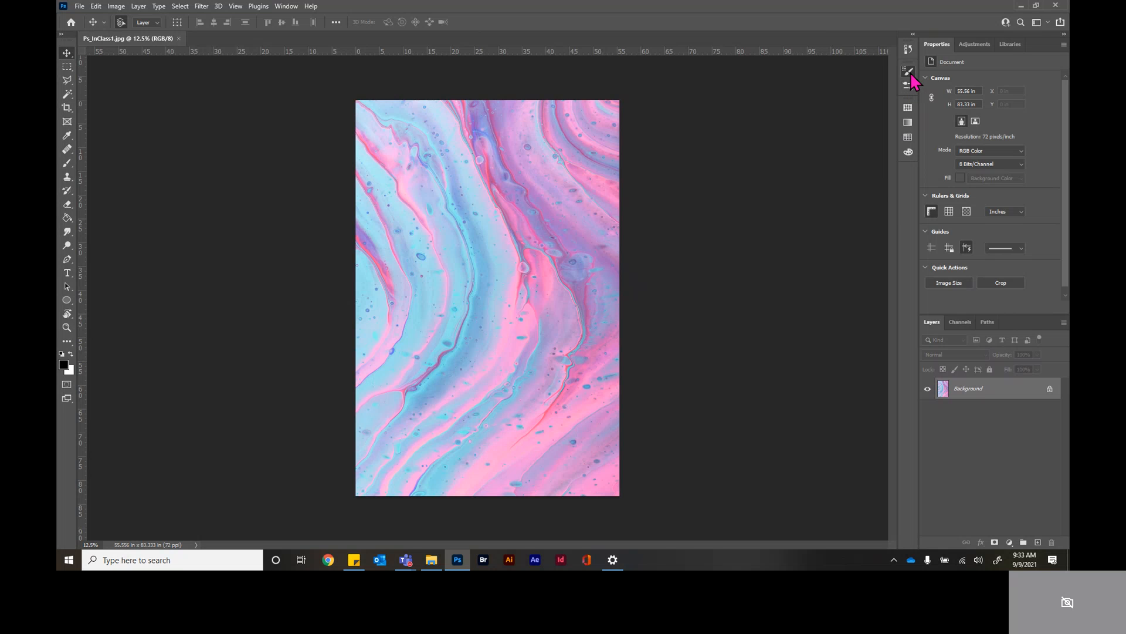
click(908, 71)
click(909, 71)
Step: Hide the rulers around the canvas and show them again
click(236, 7)
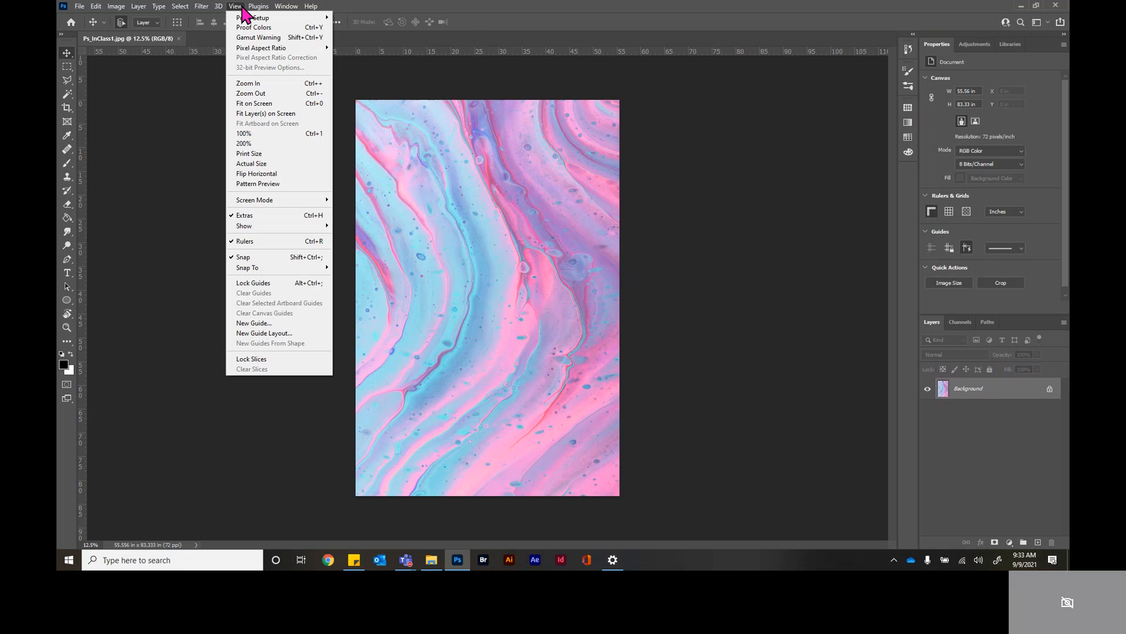
click(243, 243)
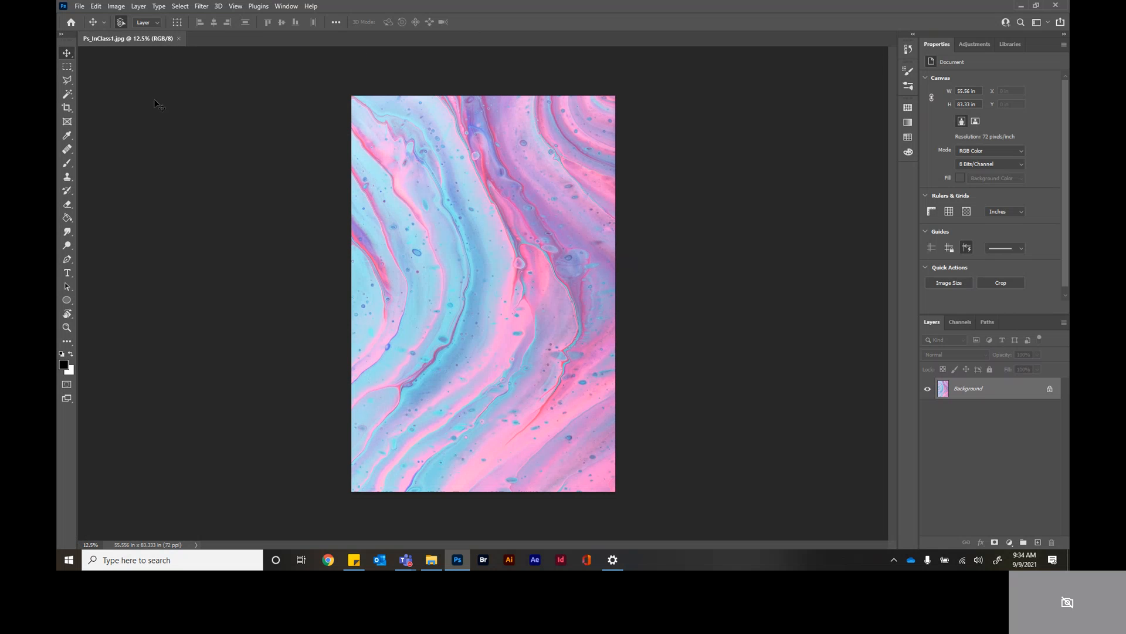
click(237, 7)
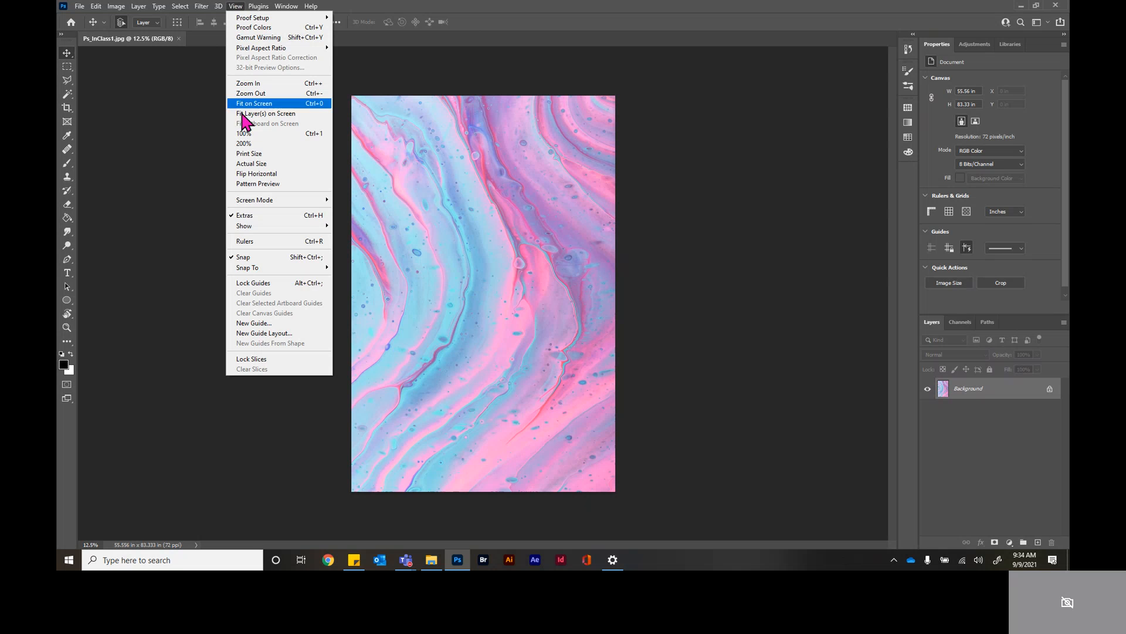
click(246, 241)
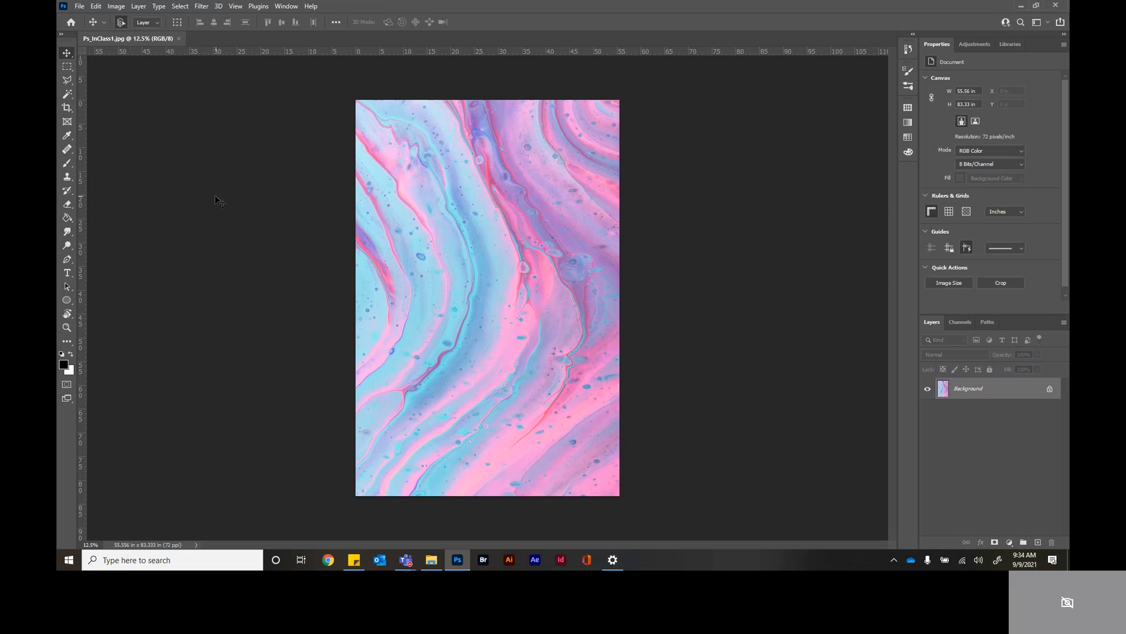
Step: Examine the ruler unit choices in the Units & Rulers preferences and close the dialog by accepting its settings
click(96, 6)
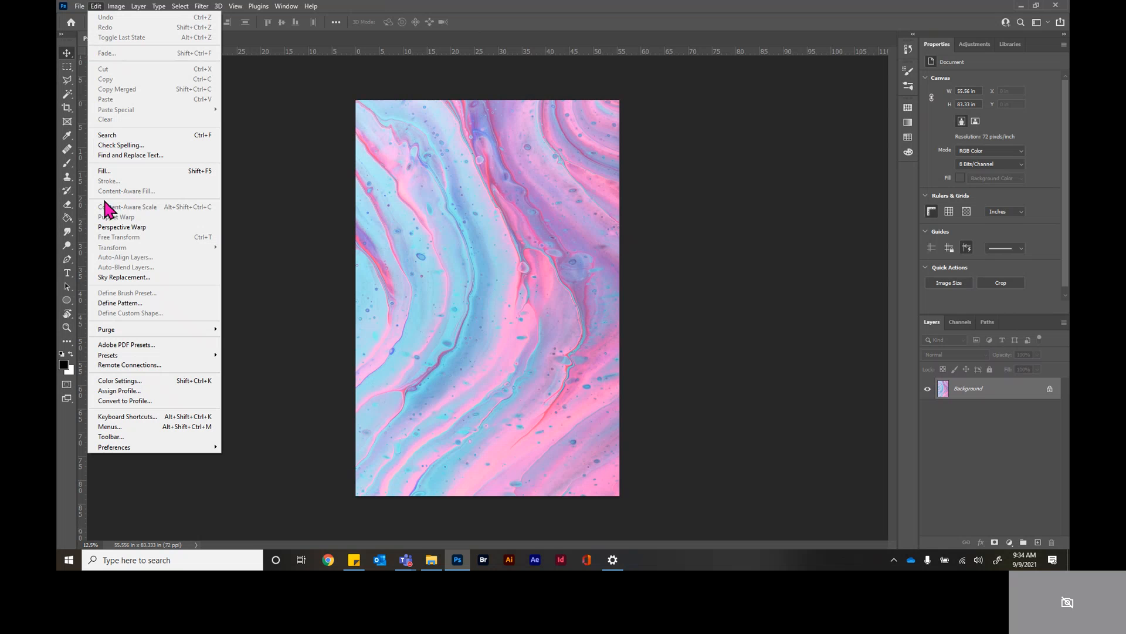
mouse_move(114, 448)
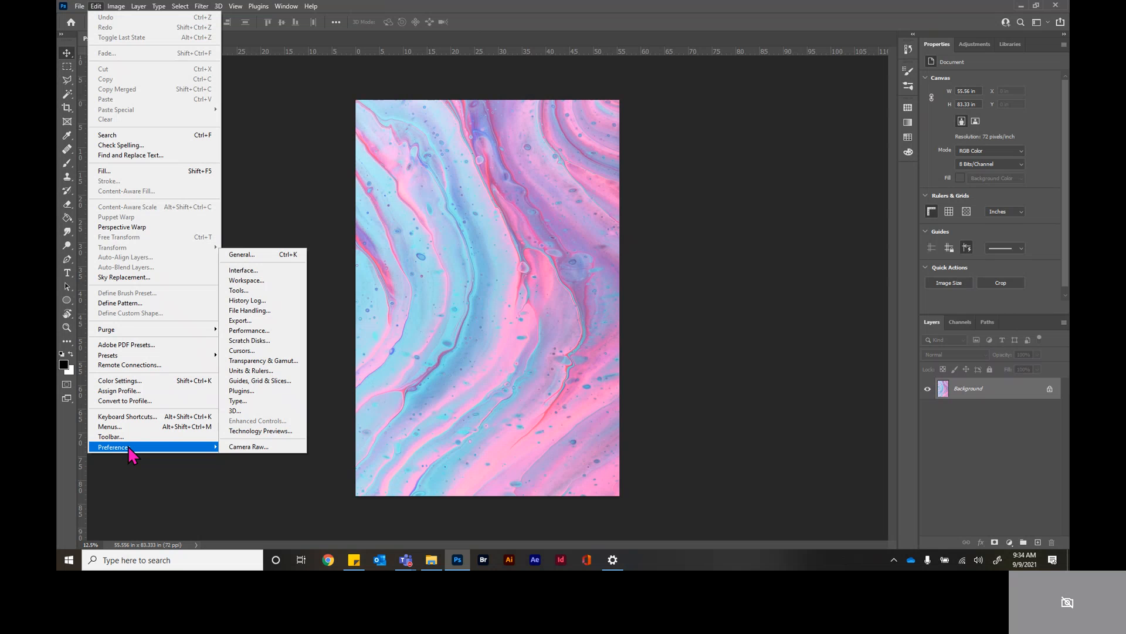
click(264, 372)
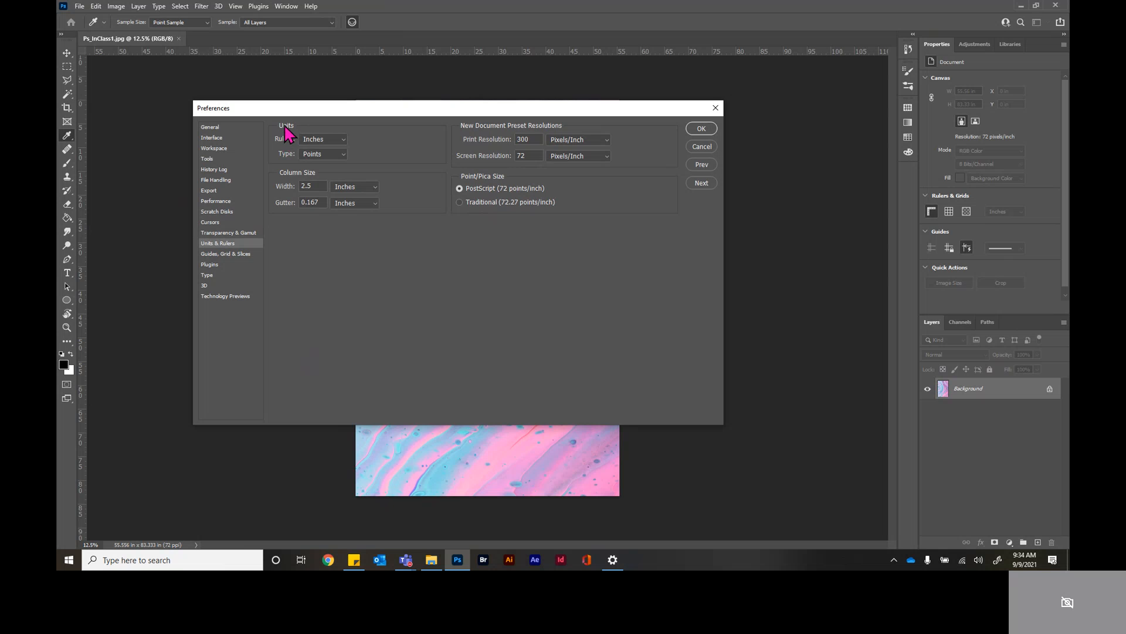
click(344, 142)
click(344, 141)
click(701, 129)
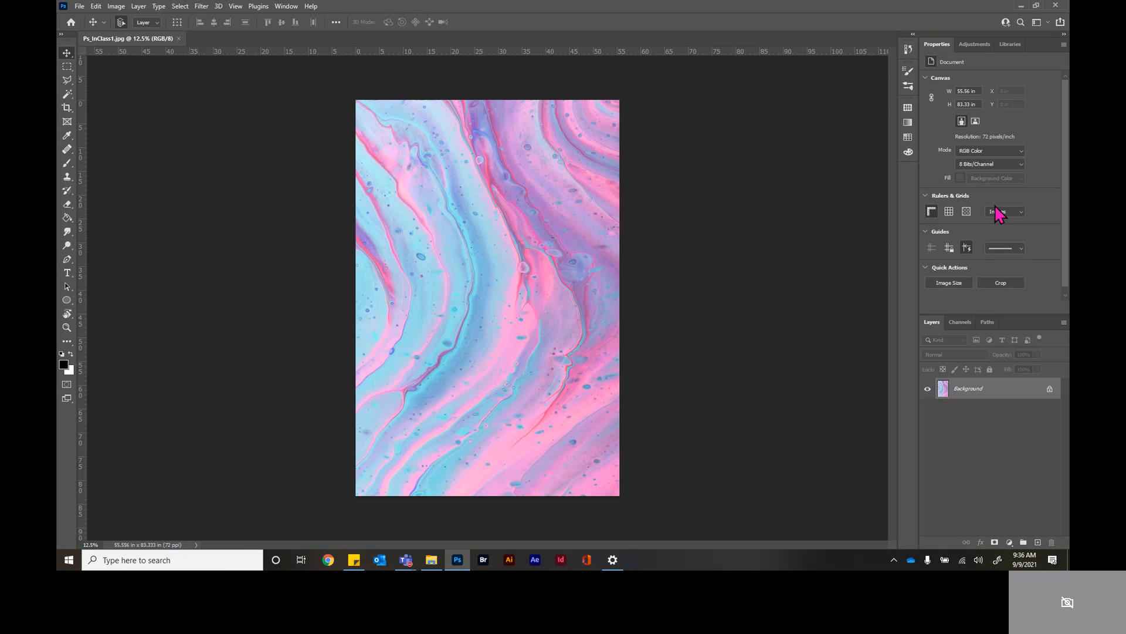
Step: Zoom into the middle of the image with the Zoom tool and zoom back out to 12.5%
click(65, 332)
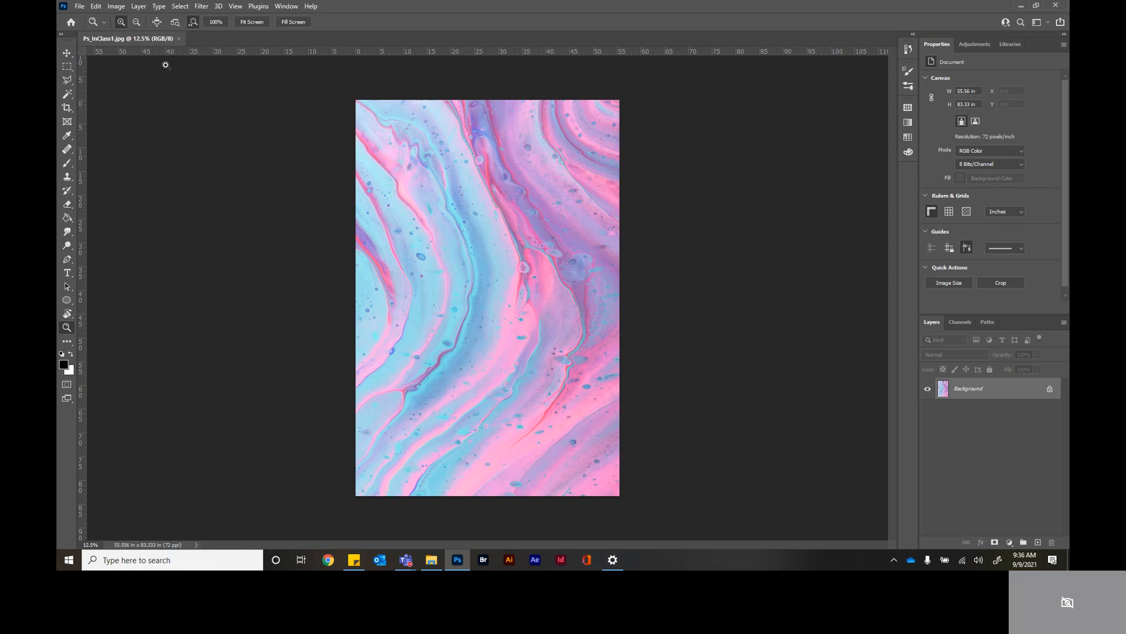
click(546, 268)
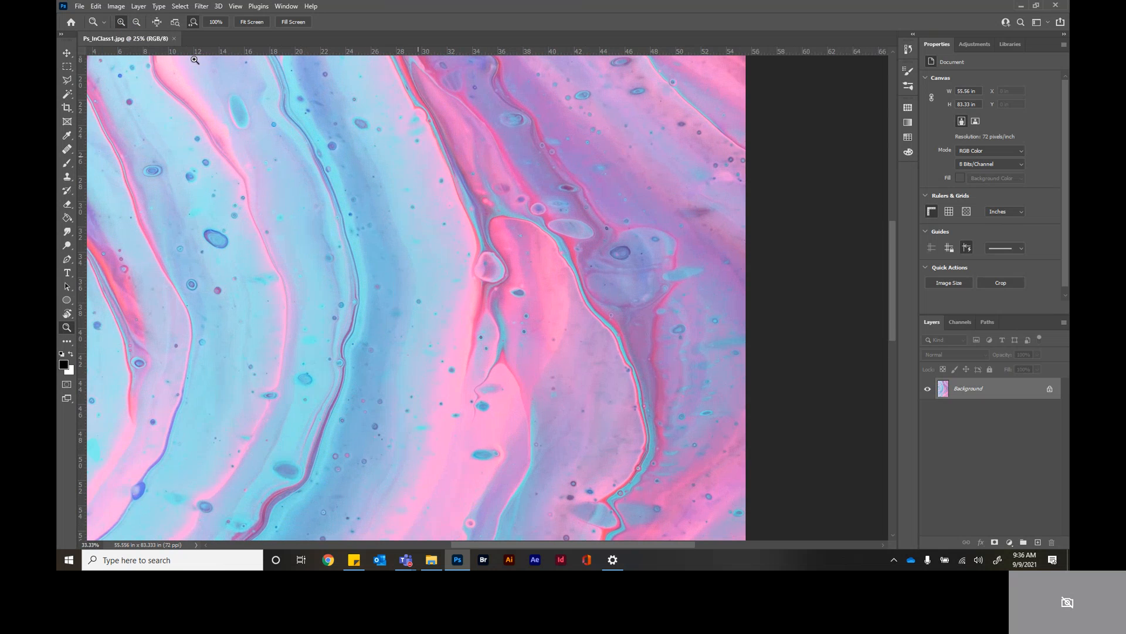
alt+click(433, 268)
alt+click(433, 268)
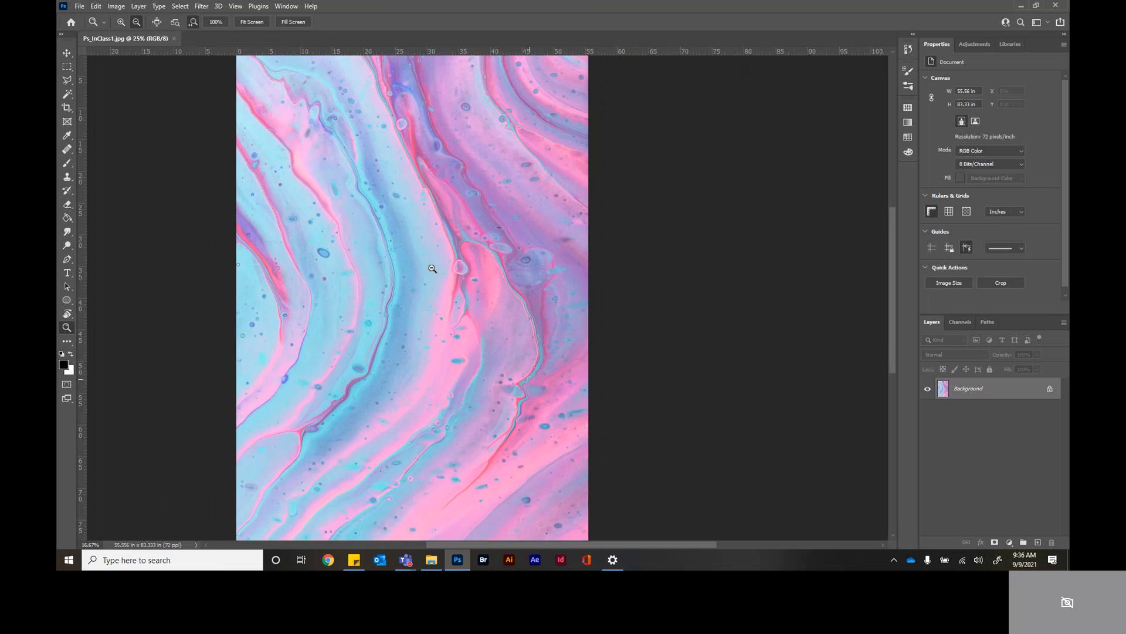
alt+click(432, 268)
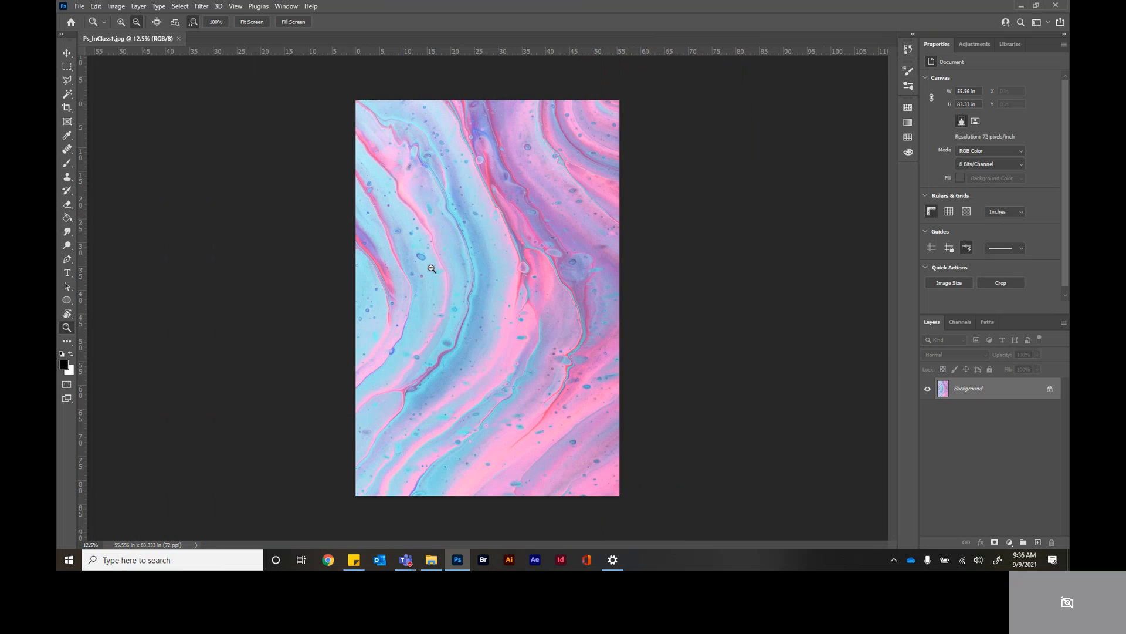
Step: Compare the 100%, Fit Screen and Fill Screen views of the image, ending on Fit Screen
click(221, 22)
click(253, 23)
click(300, 23)
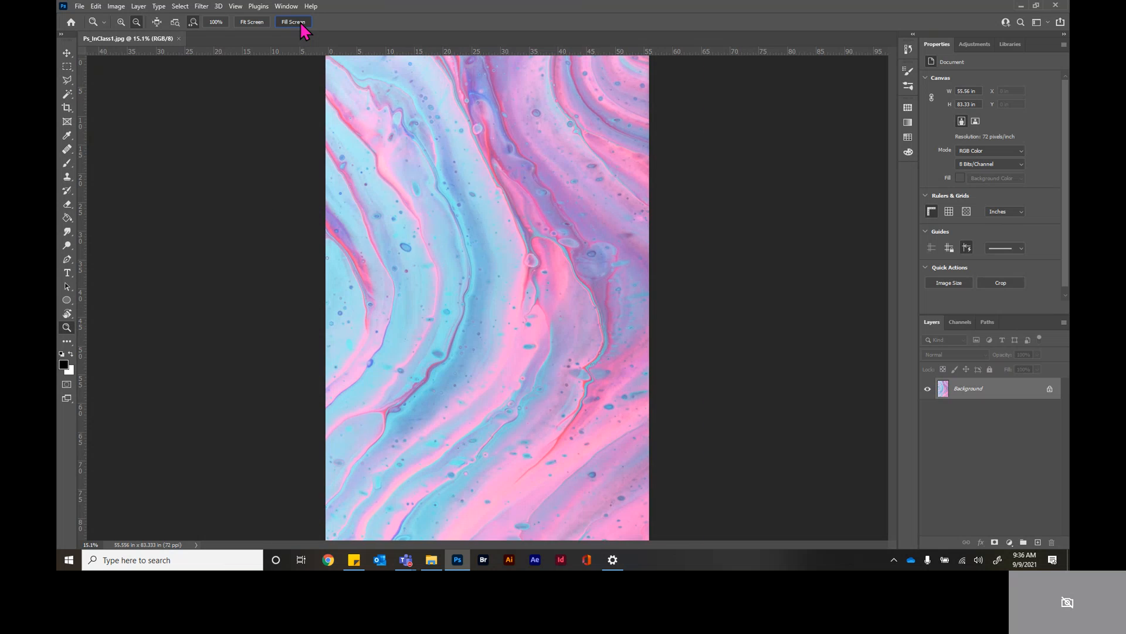
click(251, 25)
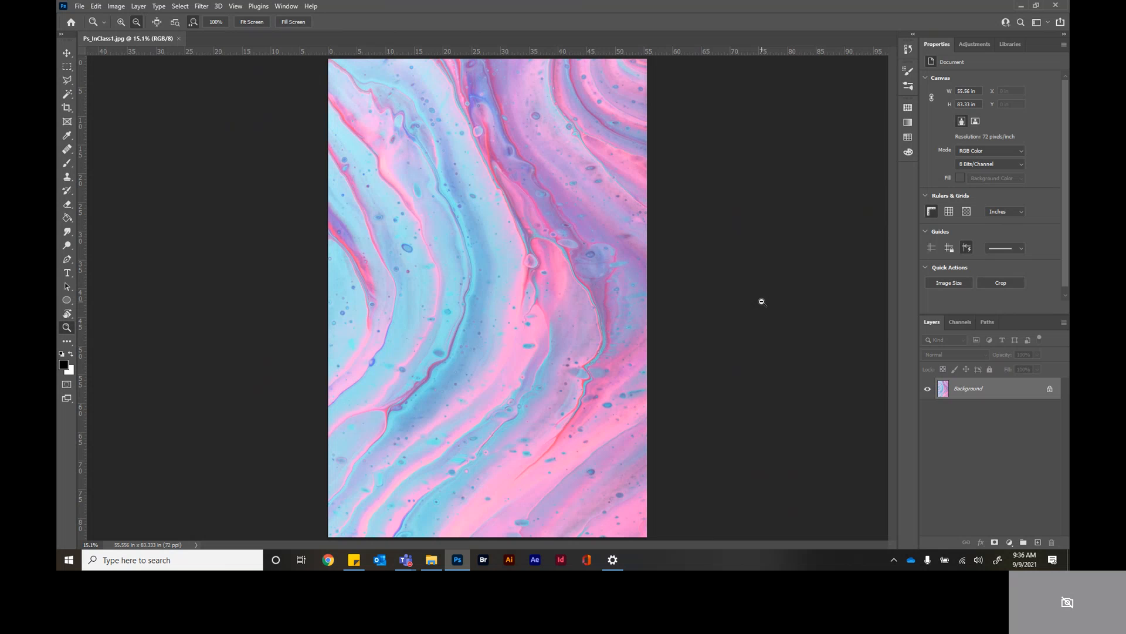
Step: Zoom into the image at 200%, zoom out to 8.33%, and fit the whole image to the screen
click(122, 22)
drag(769, 226, 769, 226)
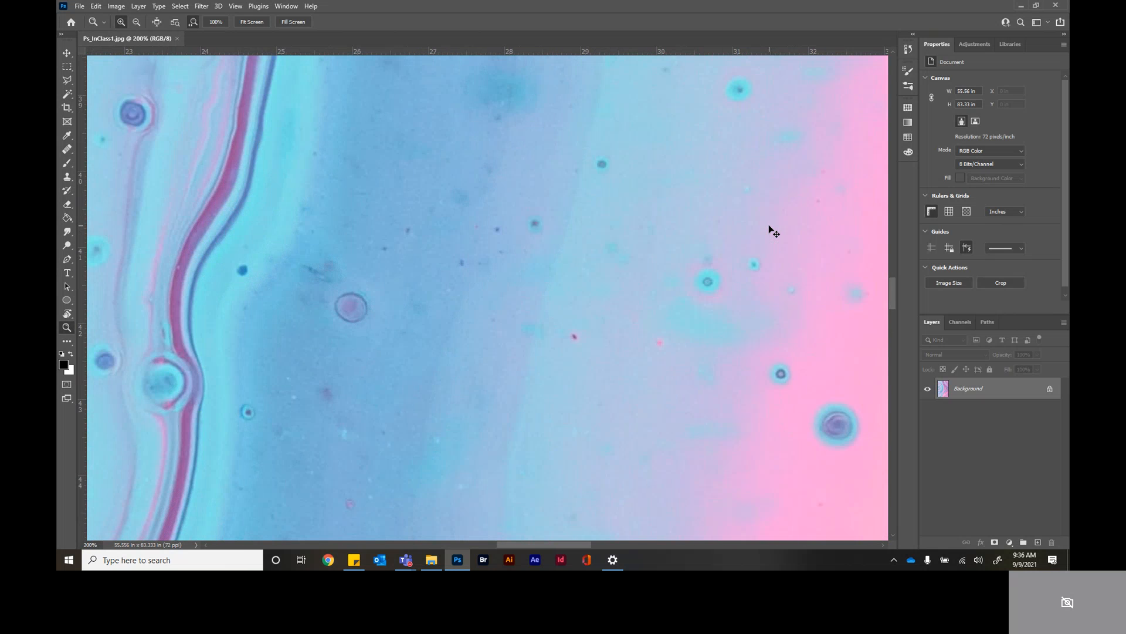
drag(769, 226, 769, 225)
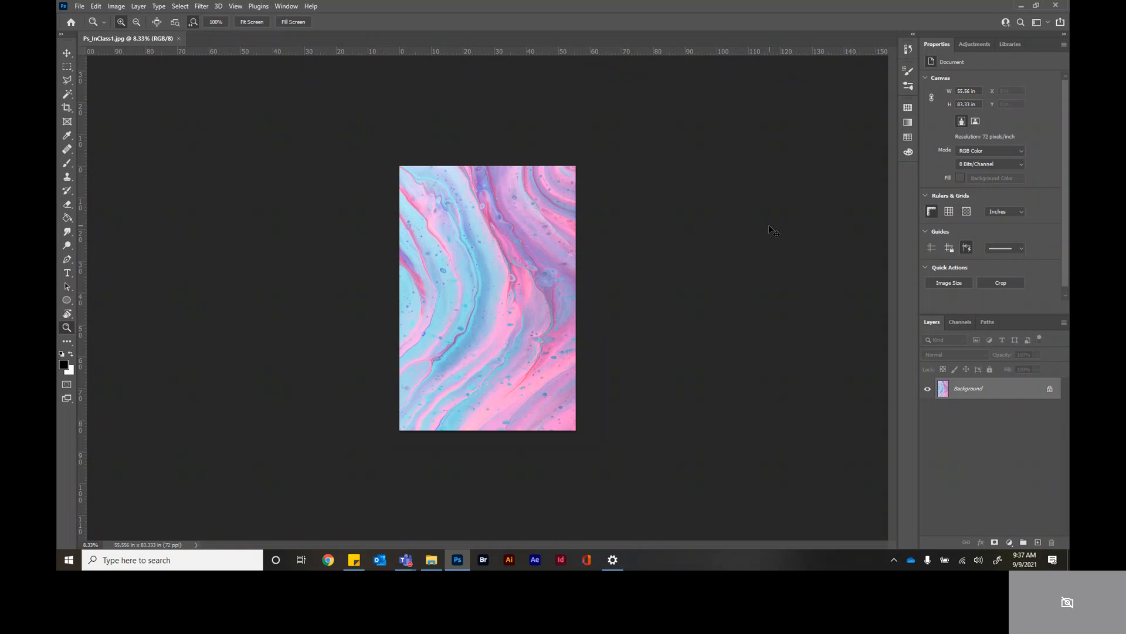
drag(768, 225, 768, 224)
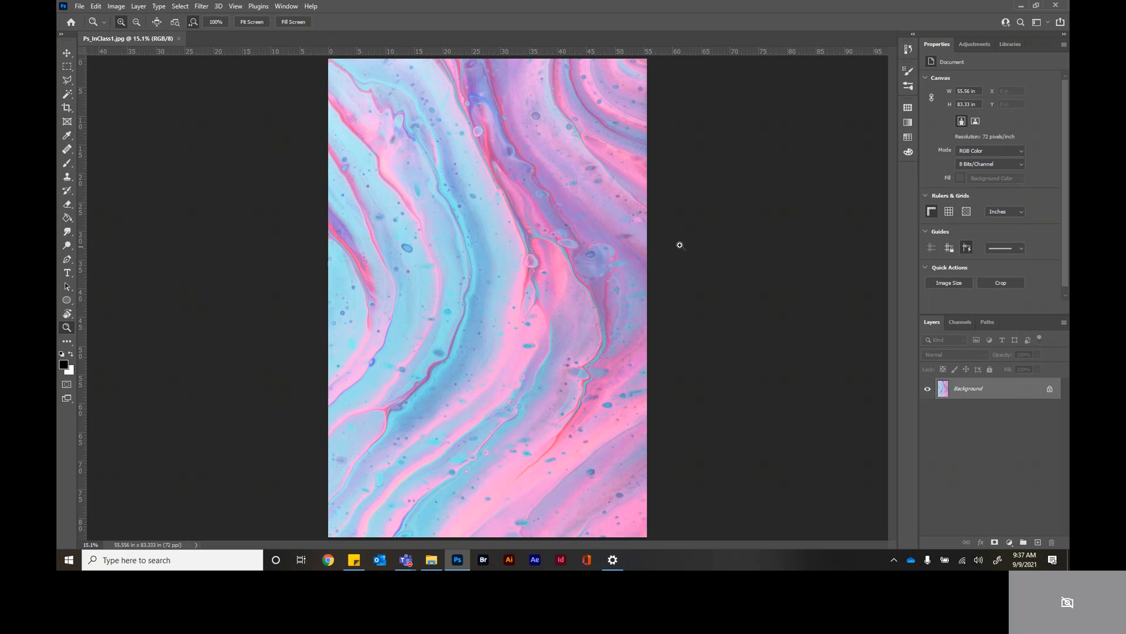
Step: Resize the image to a width of 4 inches with width and height linked to keep the proportions
click(117, 7)
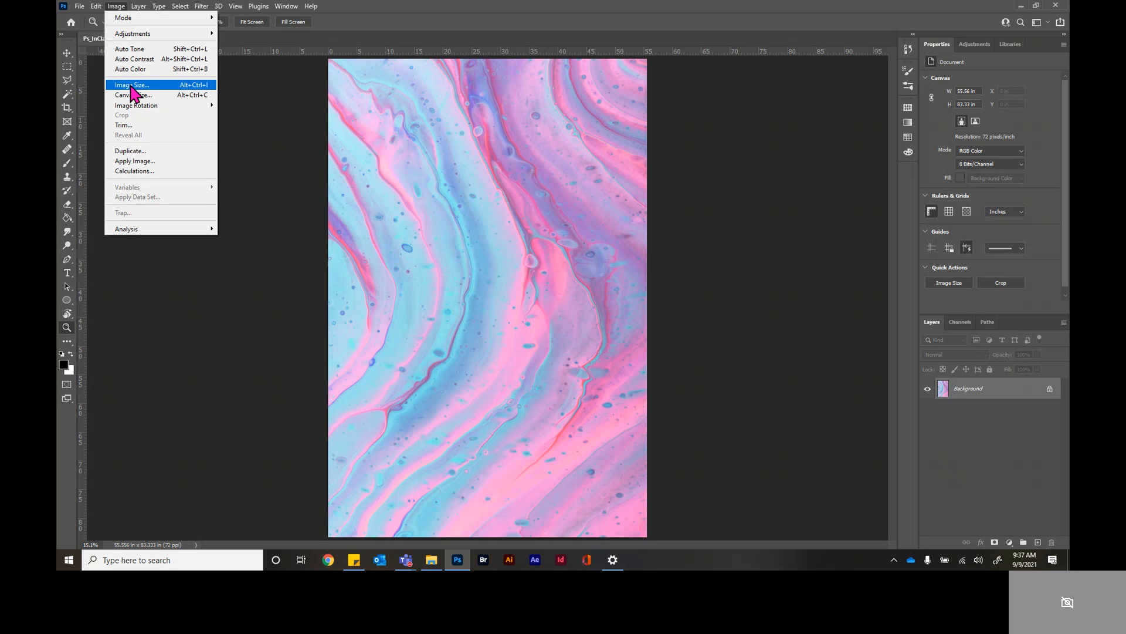
click(131, 88)
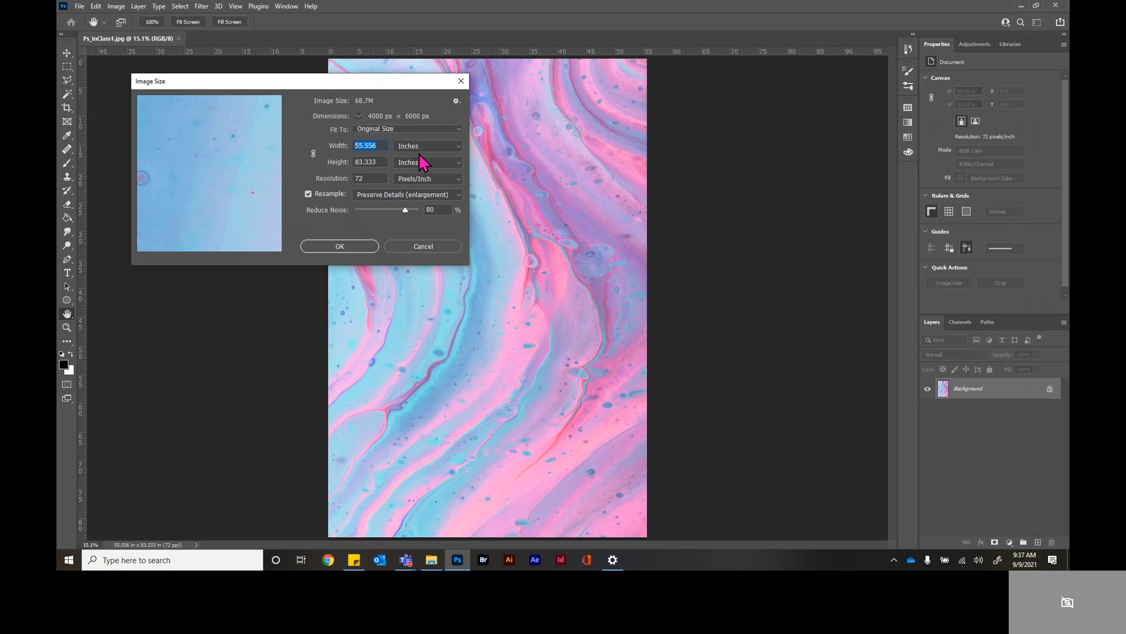
text(4)
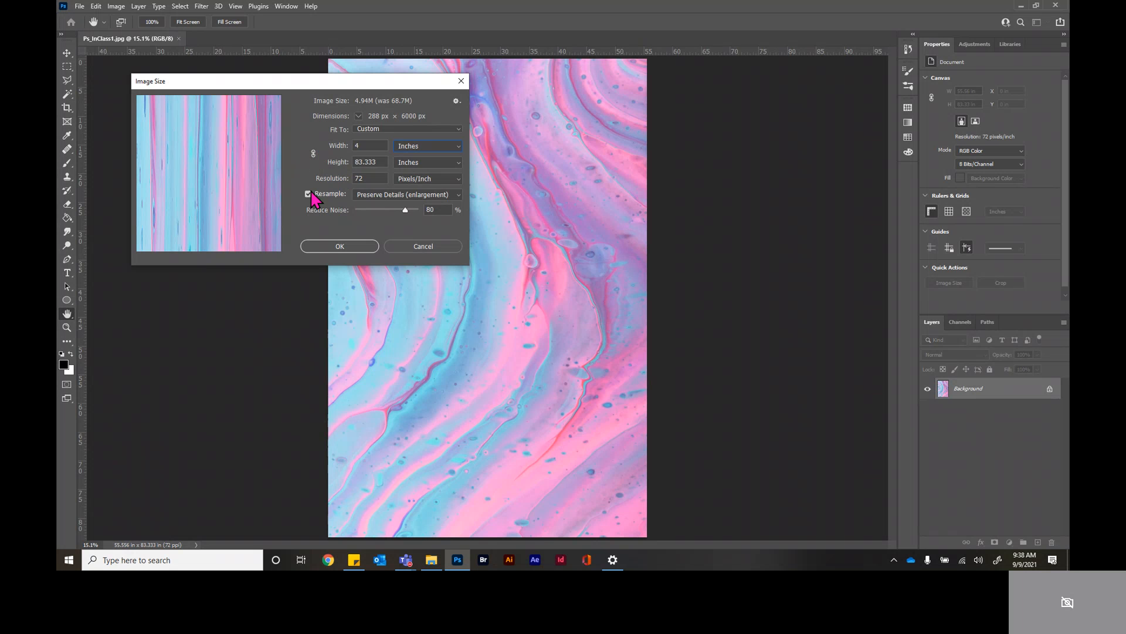
click(314, 154)
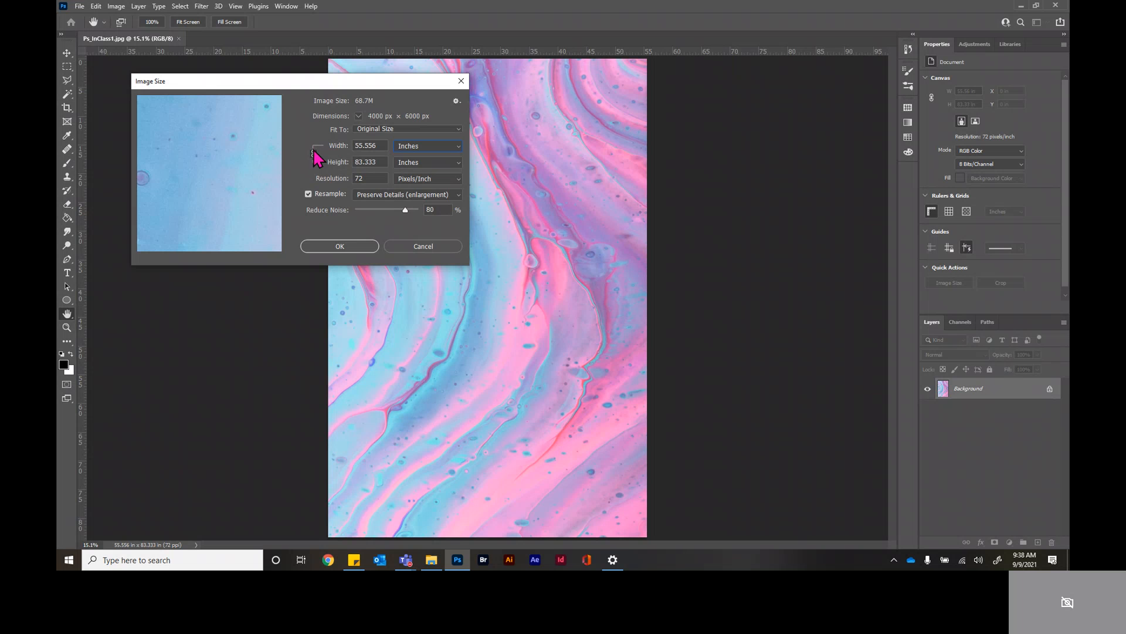
drag(382, 144, 322, 142)
text(4)
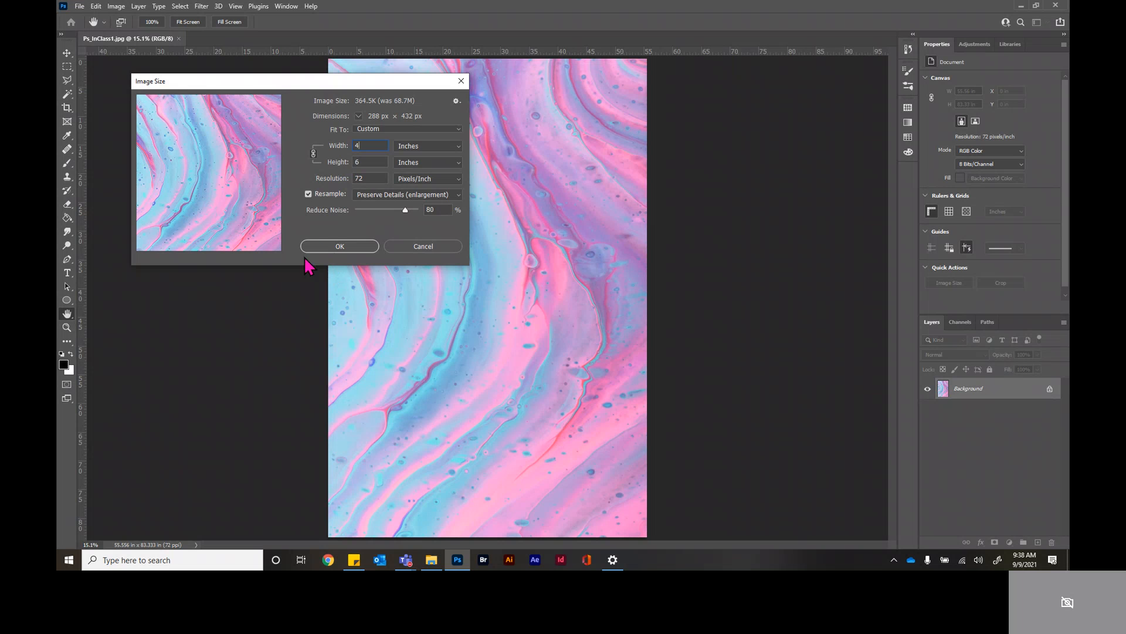
click(350, 249)
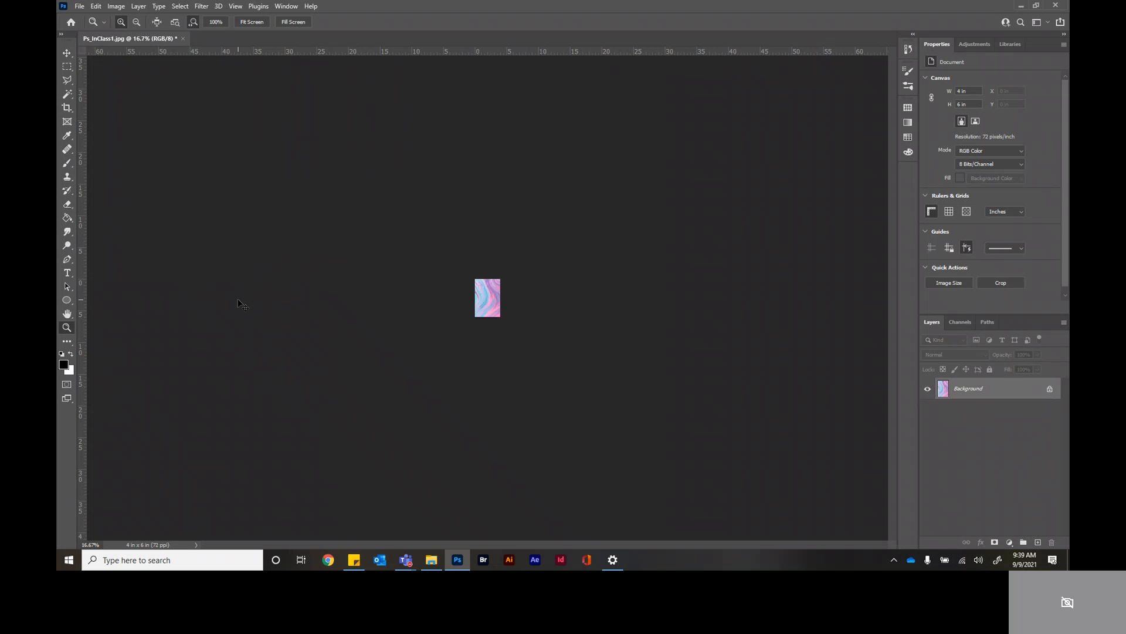
Step: Zoom the image to 200% and set the relative canvas extension to 5 inches in width and 7 inches in height
key(ctrl+1)
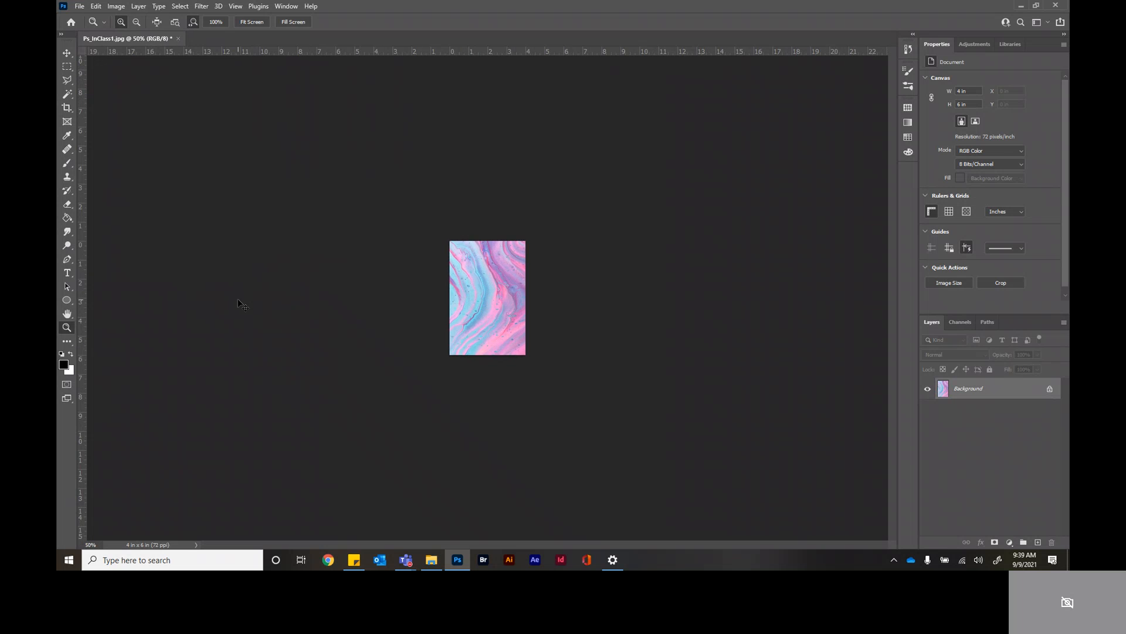
key(ctrl+plus)
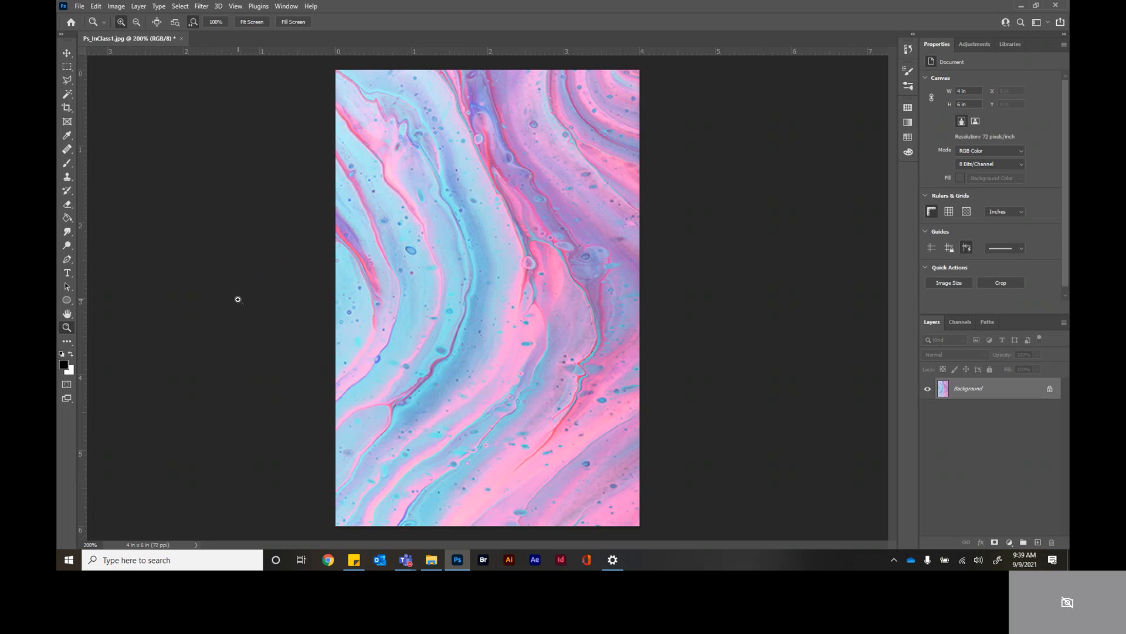
click(116, 7)
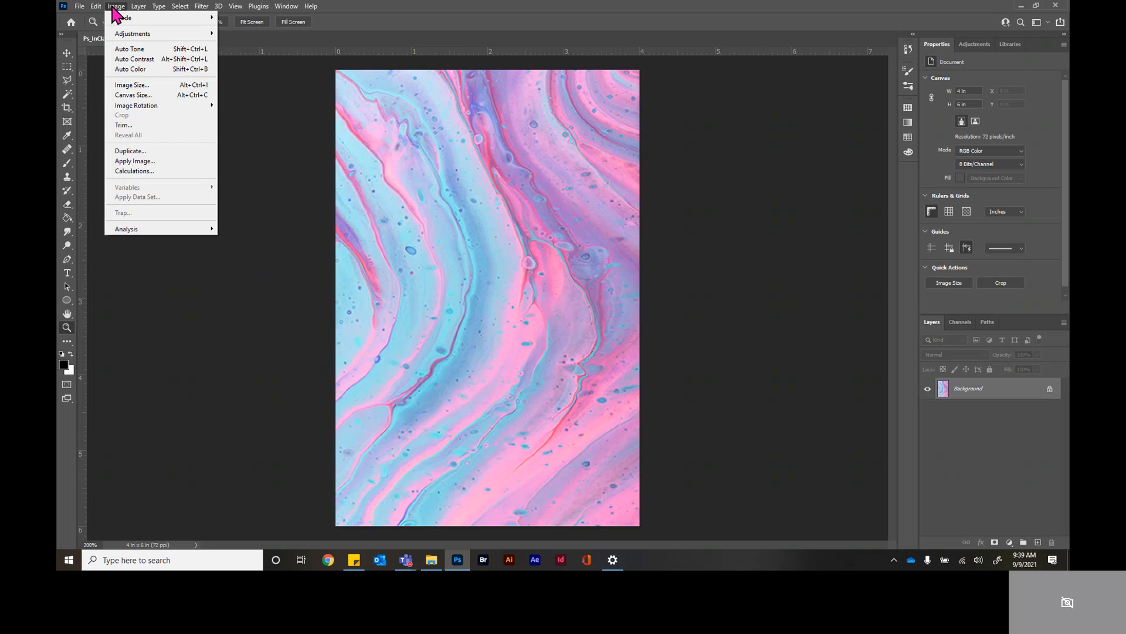
click(131, 95)
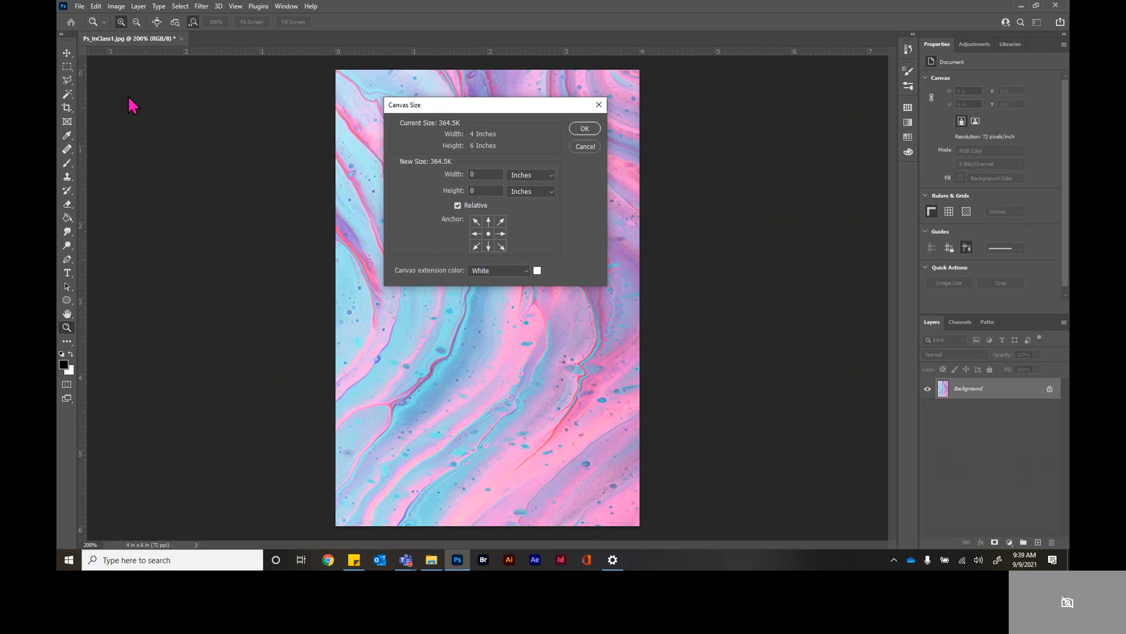
double_click(486, 176)
text(4)
key(BackSpace)
text(5)
double_click(486, 190)
text(7)
Step: Keep the canvas anchor in the centre, choose White as the extension color, and apply the new canvas size
click(490, 233)
click(476, 236)
click(500, 235)
click(488, 235)
click(514, 272)
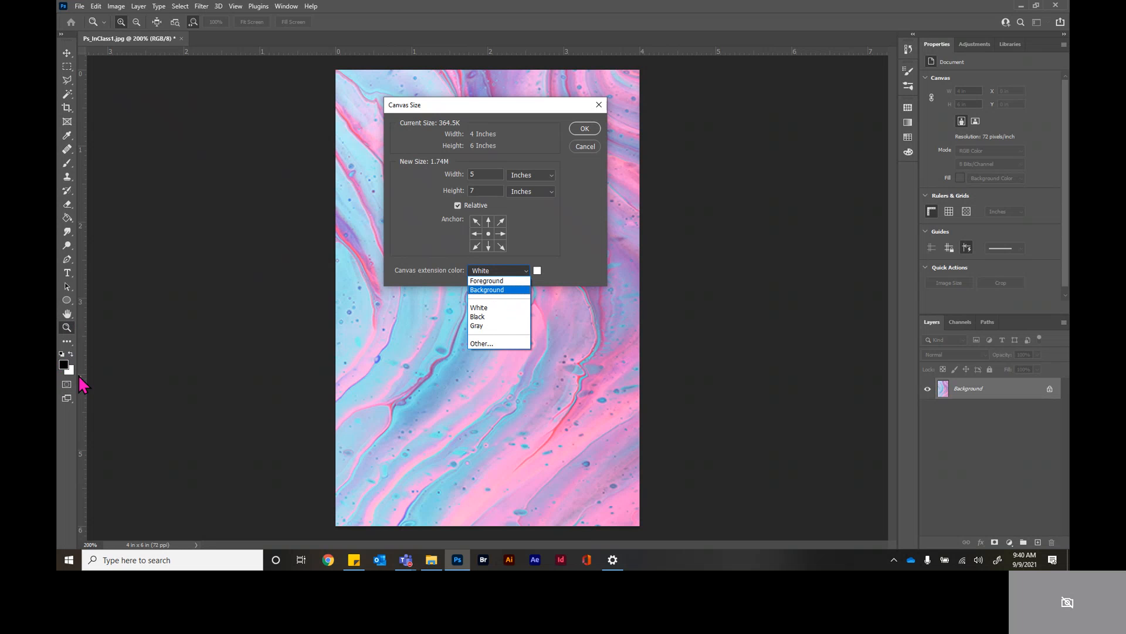
click(478, 308)
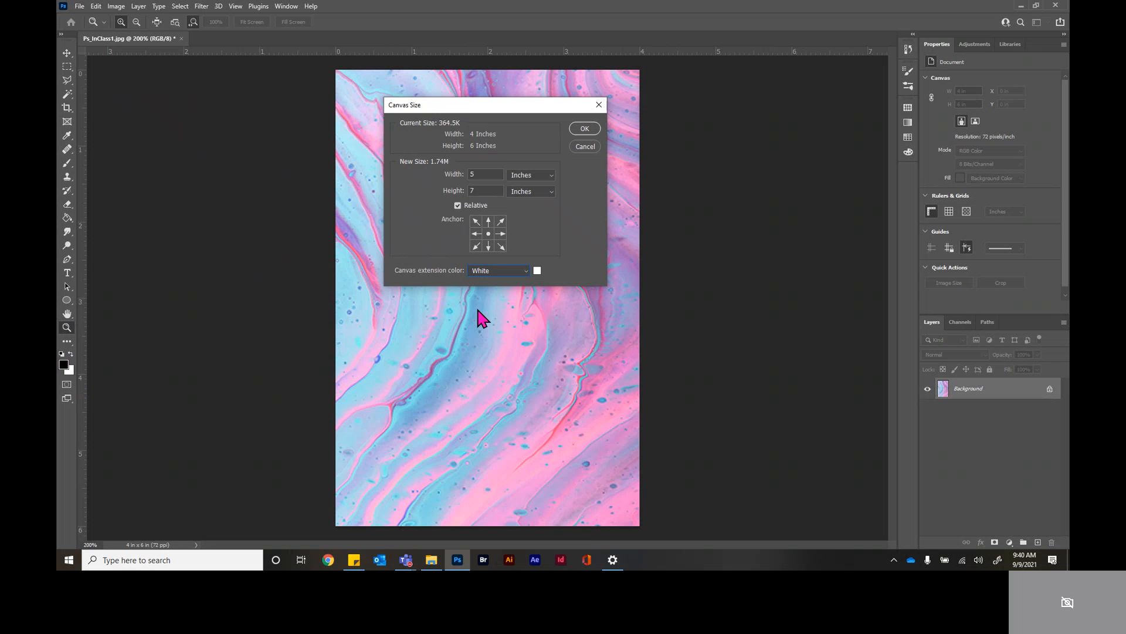
click(586, 128)
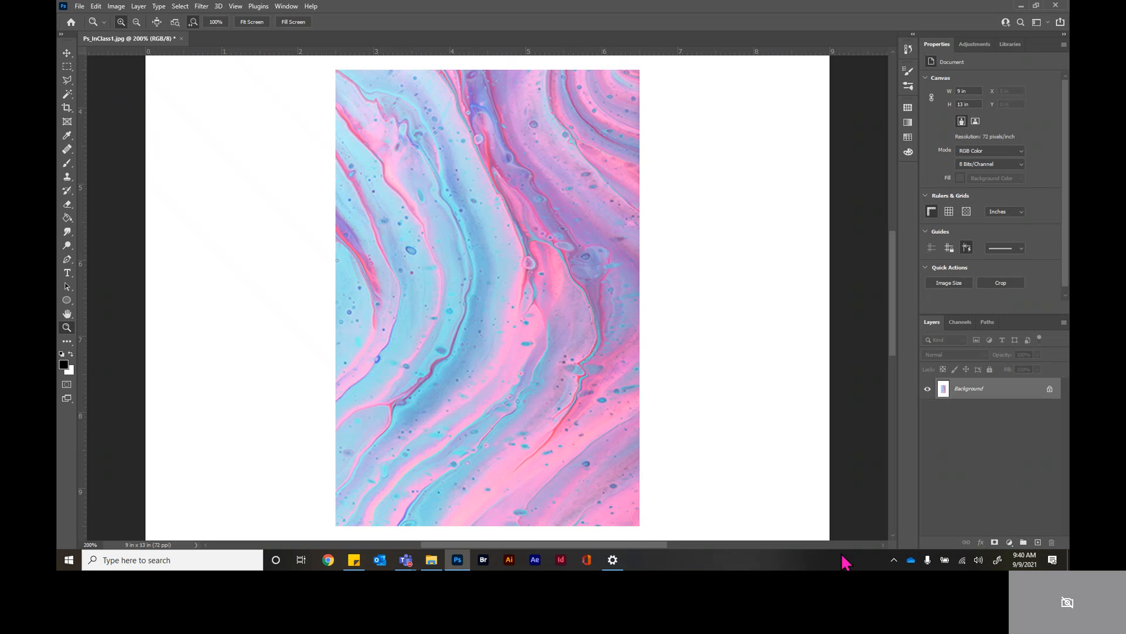
Step: Look over the white canvas area around the image, ending with the whole canvas in view at 66.7%
scroll(779, 512, up, 5)
scroll(779, 512, up, 2)
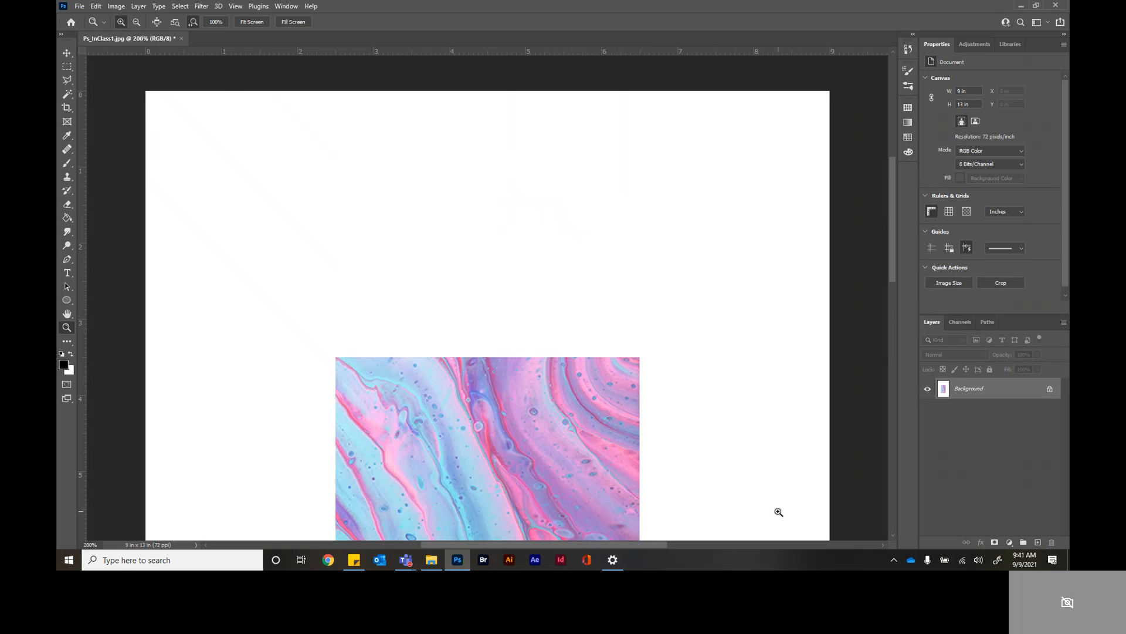
scroll(779, 512, down, 1)
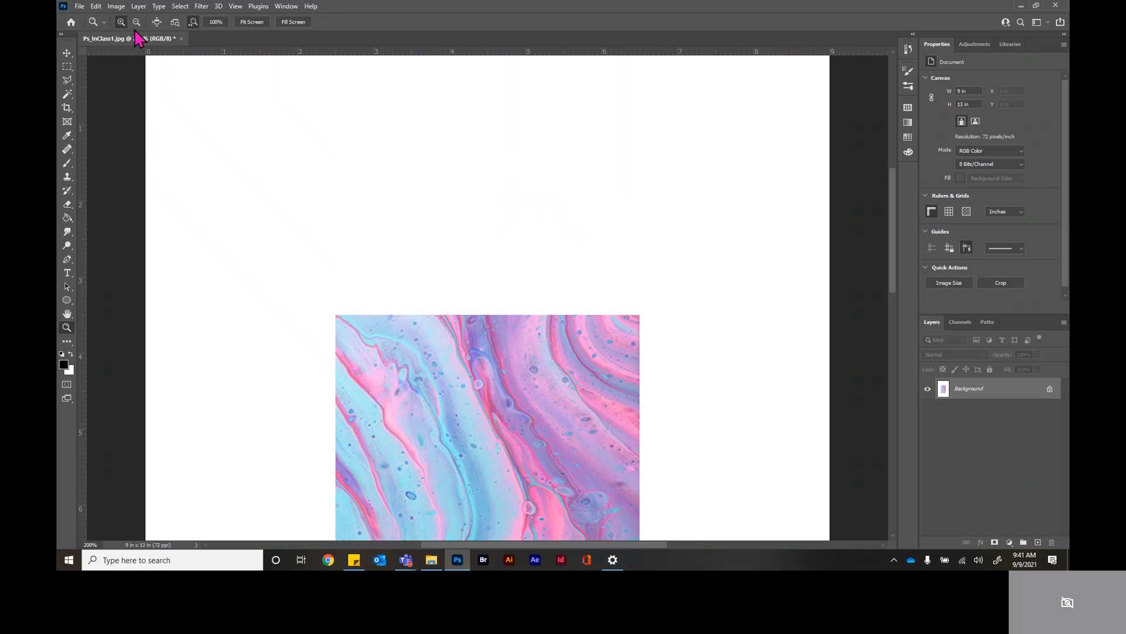
scroll(485, 237, down, 3)
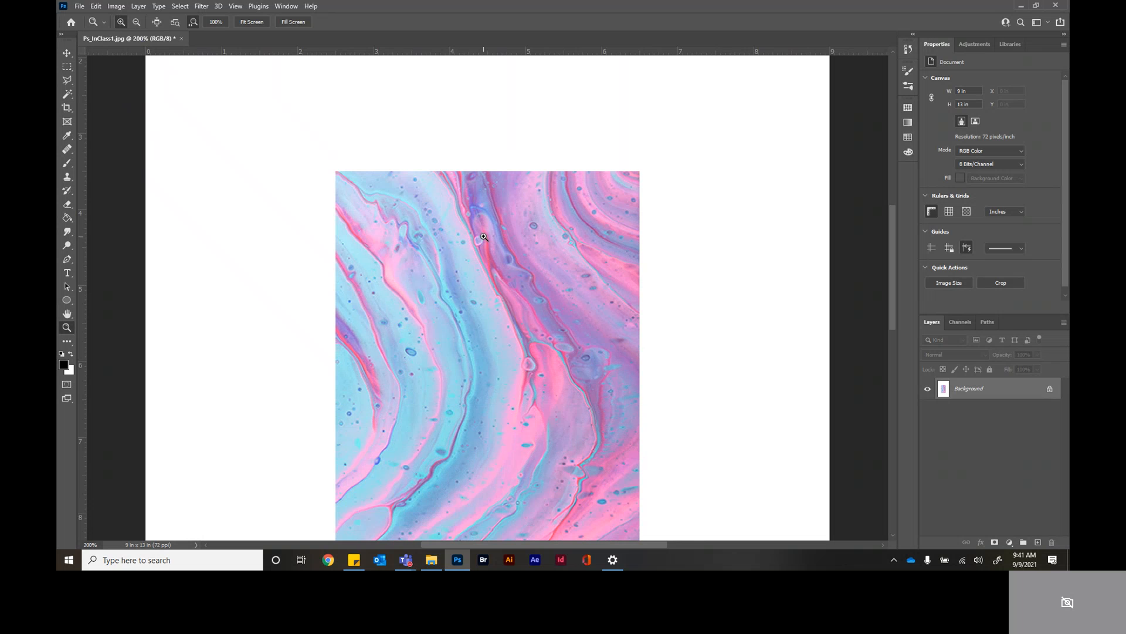
key(ctrl+minus)
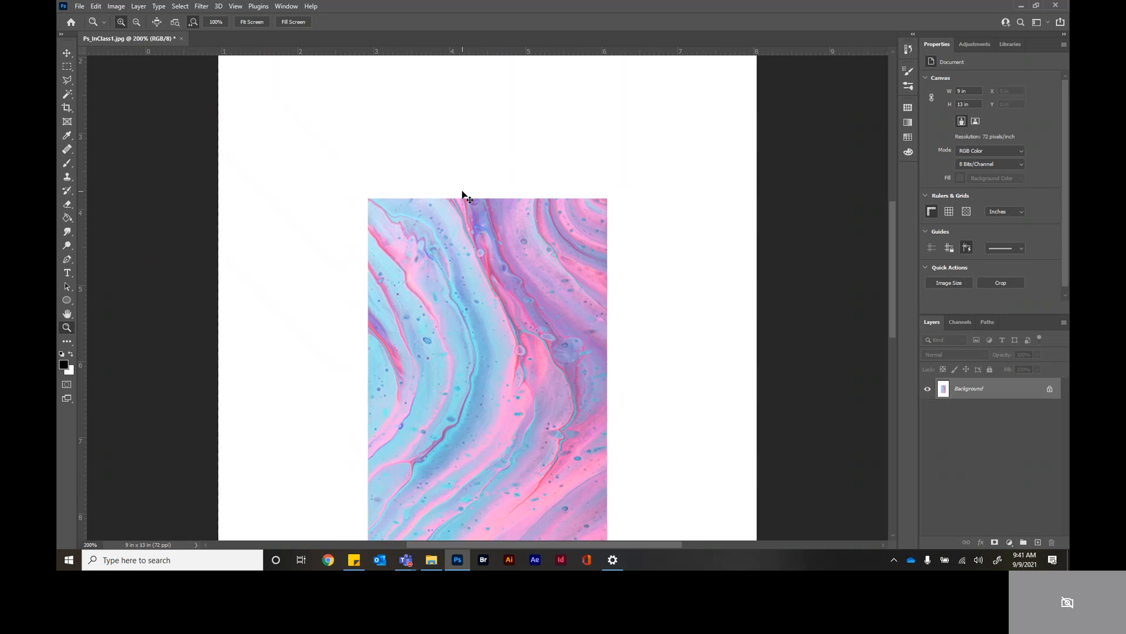
key(ctrl+minus)
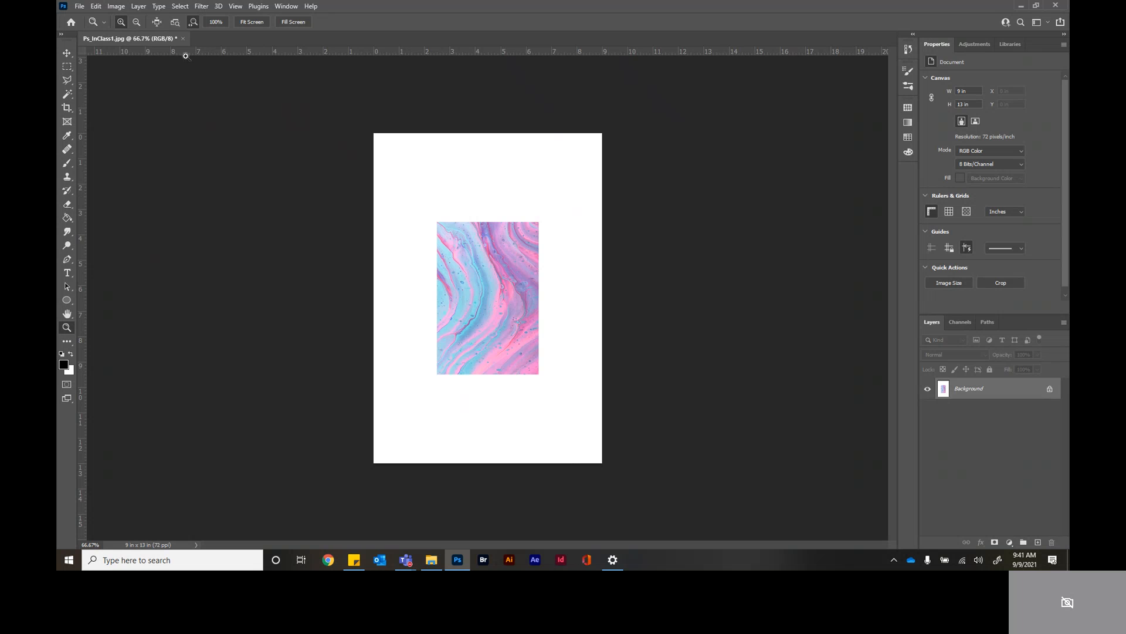
Step: Try a canvas size change with a width of 5 inches and undo it
click(117, 7)
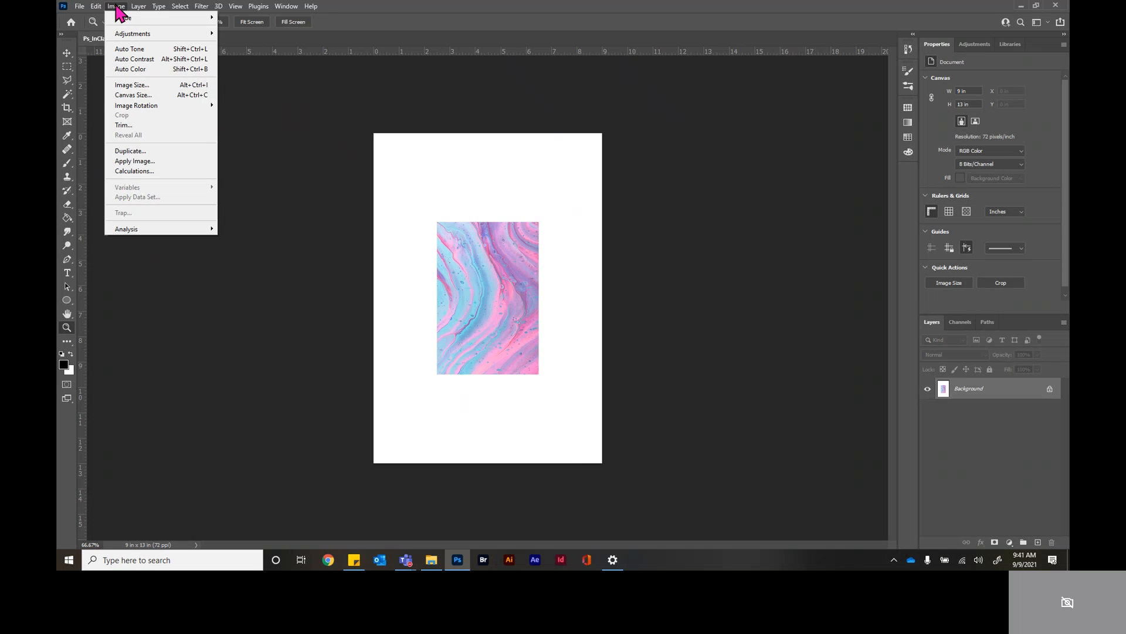
click(136, 96)
click(457, 205)
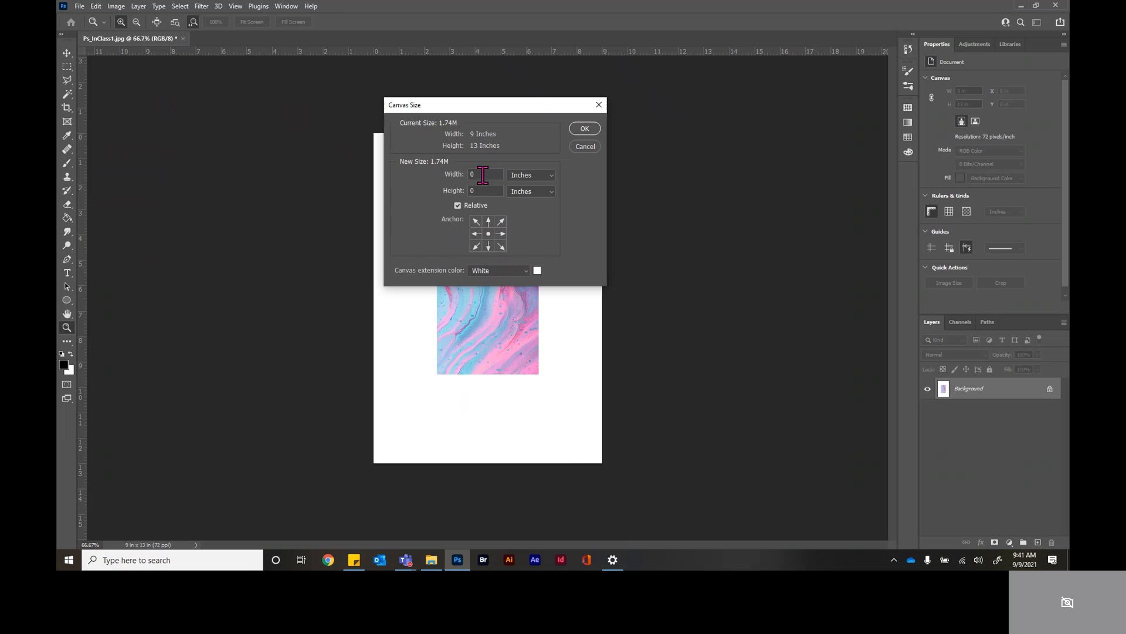
drag(483, 176, 445, 177)
text(7)
key(BackSpace)
text(5)
key(Tab)
key(Return)
key(ctrl+z)
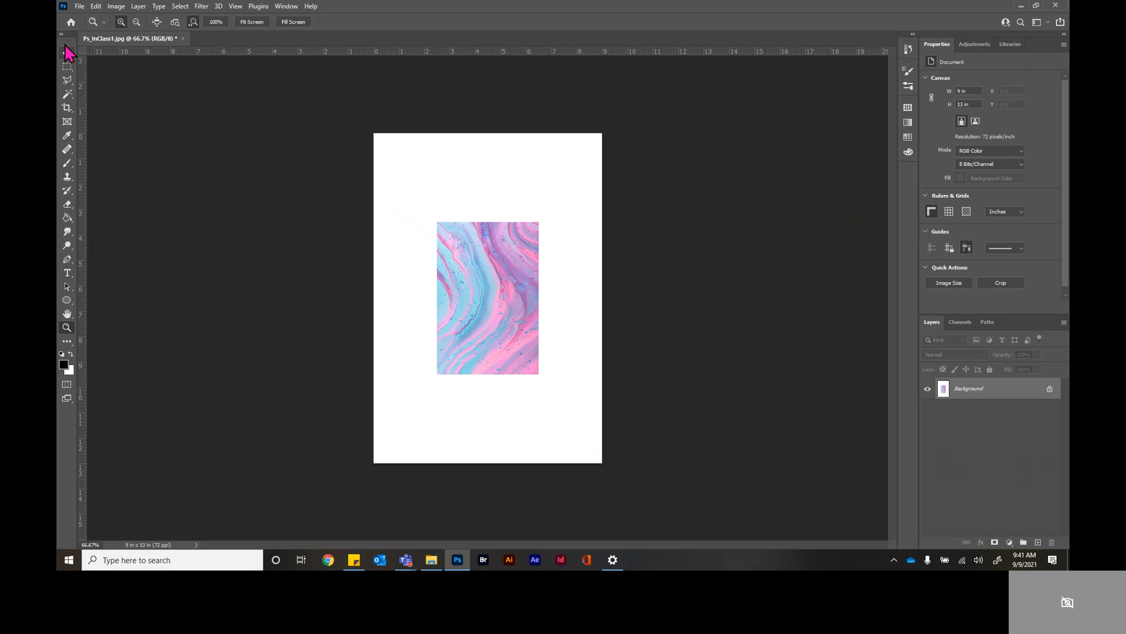
Step: Activate the Crop tool and switch its constraint from W x H x Resolution to Ratio
click(66, 109)
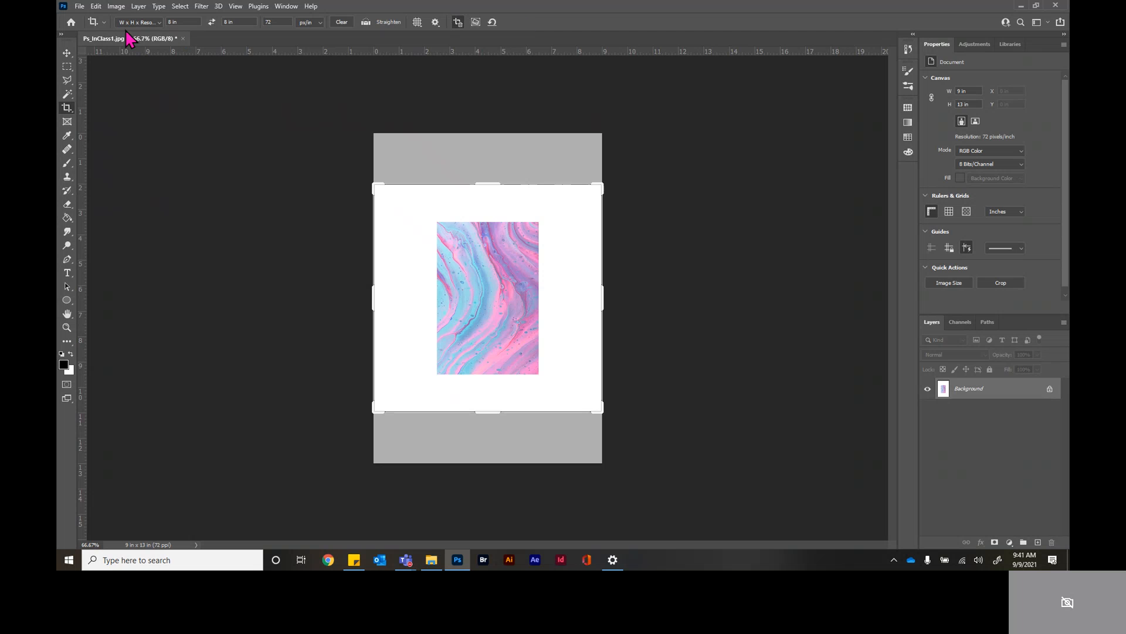
click(158, 24)
click(159, 23)
click(158, 24)
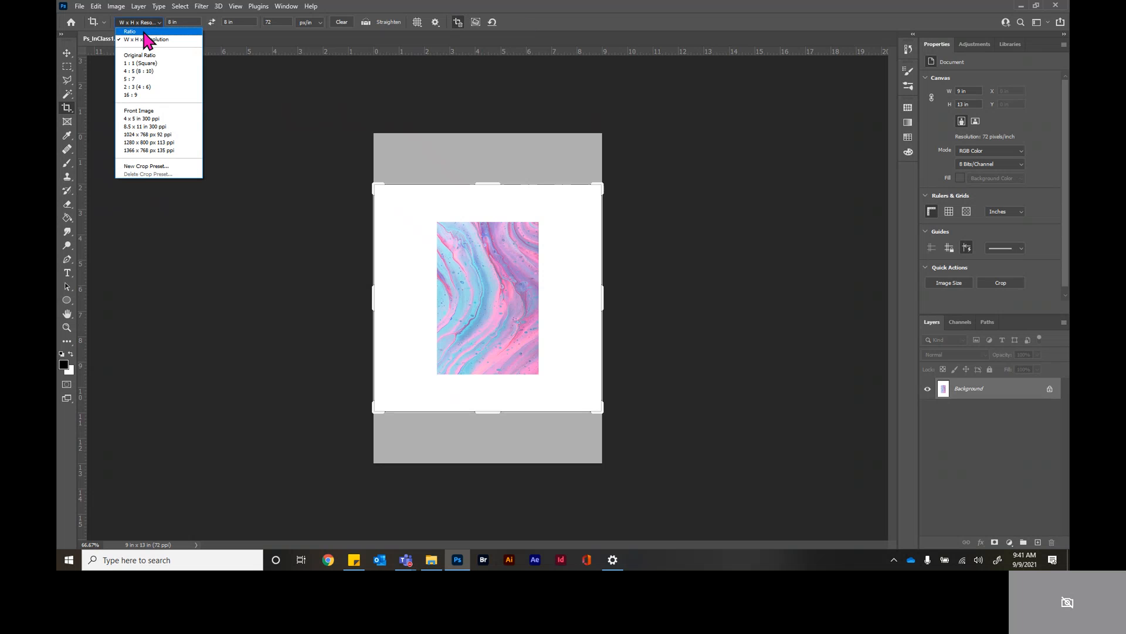
click(130, 31)
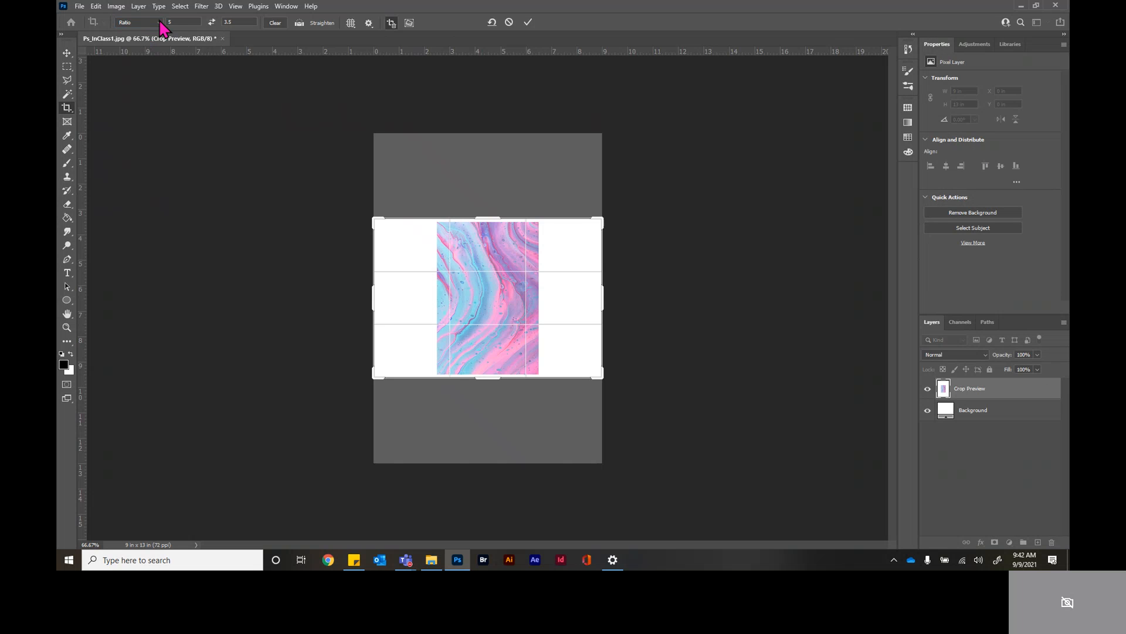
Step: Try the Original Ratio, 1 : 1 (Square) and 5 : 7 crop presets on the canvas
click(158, 23)
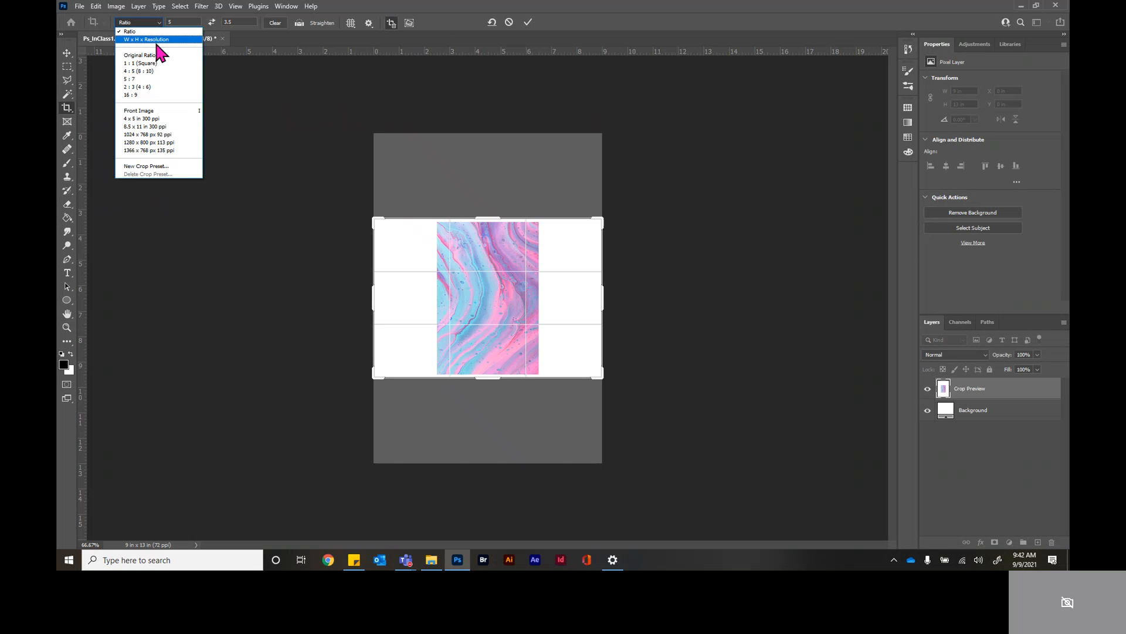
click(154, 56)
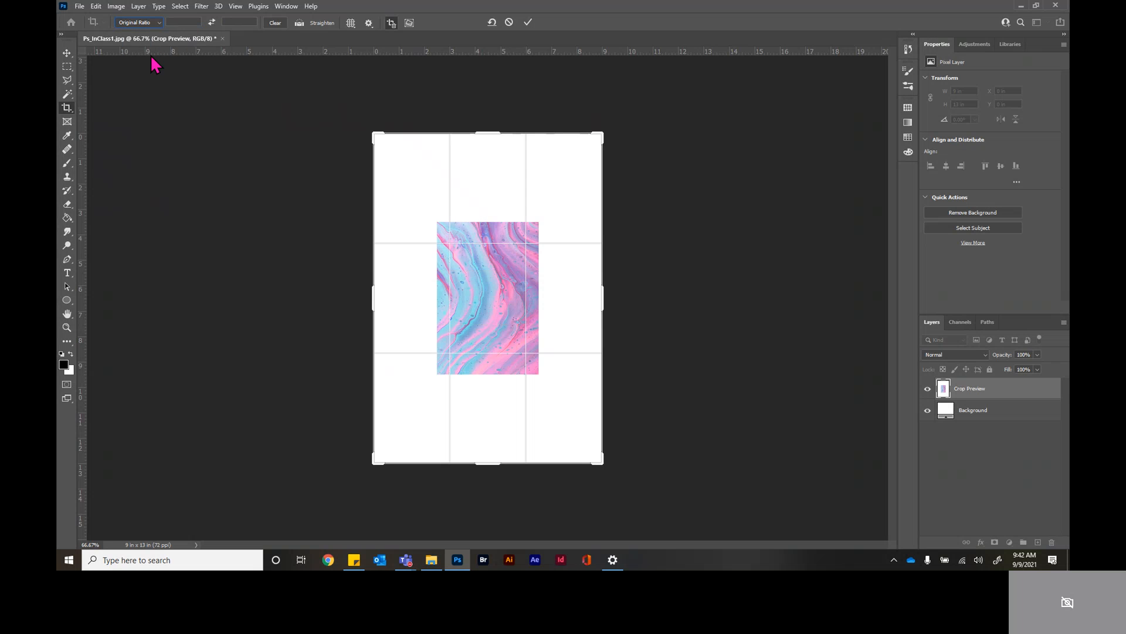
click(153, 23)
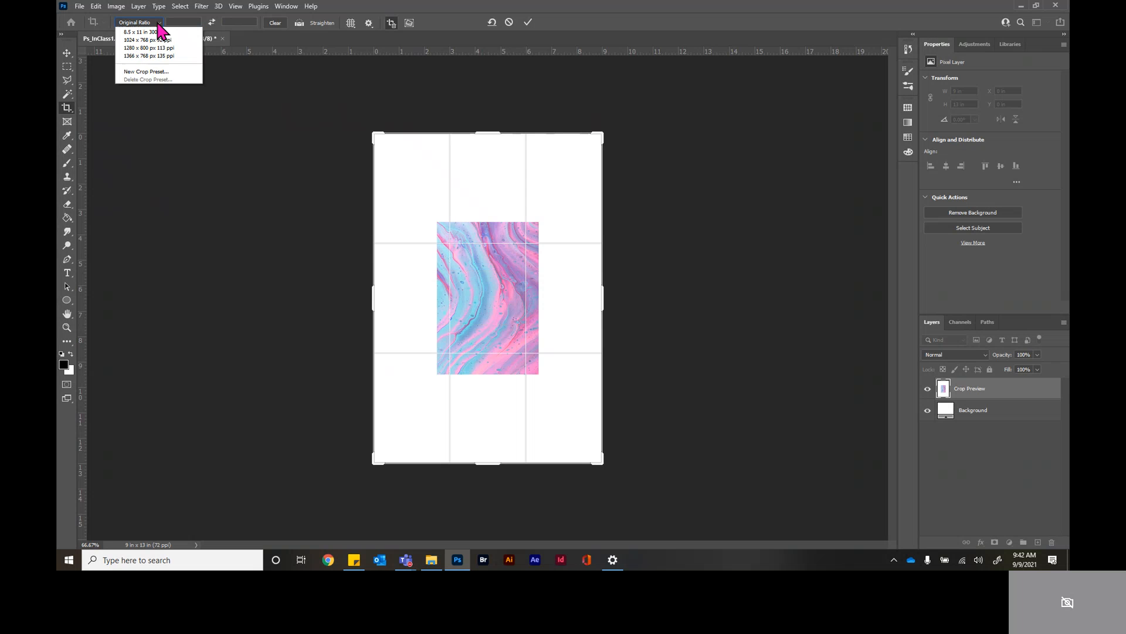
click(141, 62)
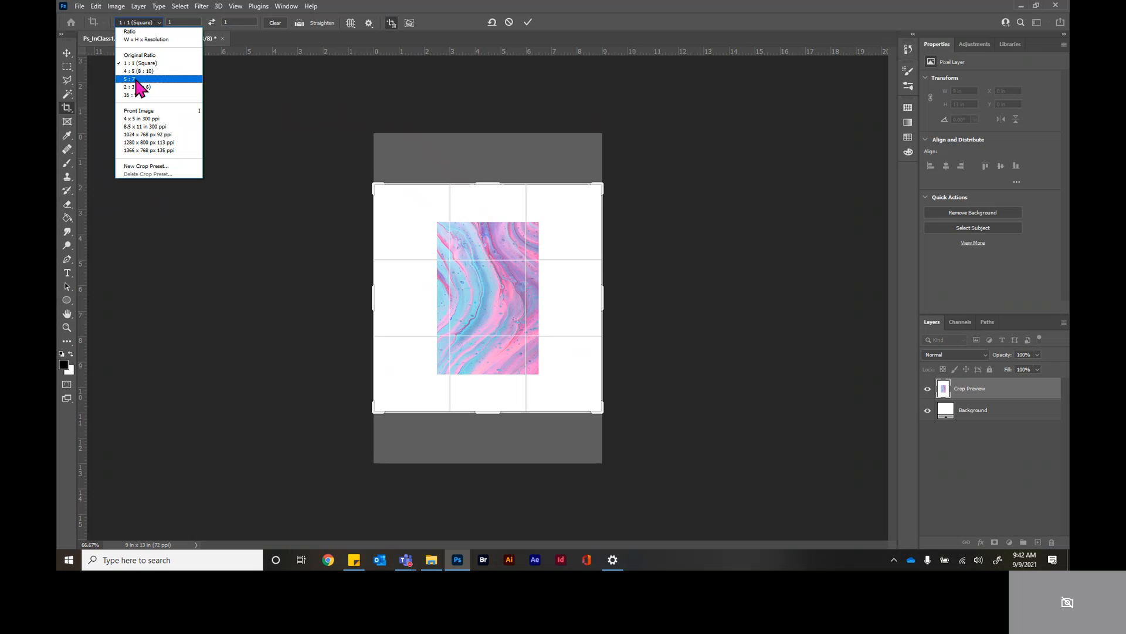
click(134, 79)
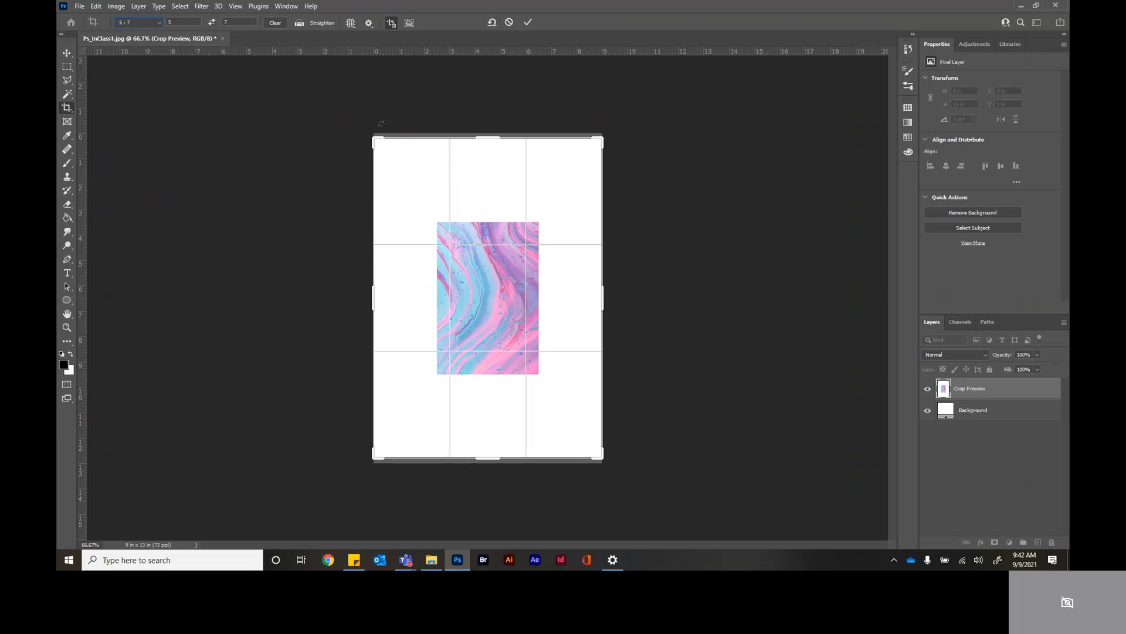
Step: Try rotating the crop by a quarter turn, reset the crop box, and swap its width and height
drag(369, 126, 258, 469)
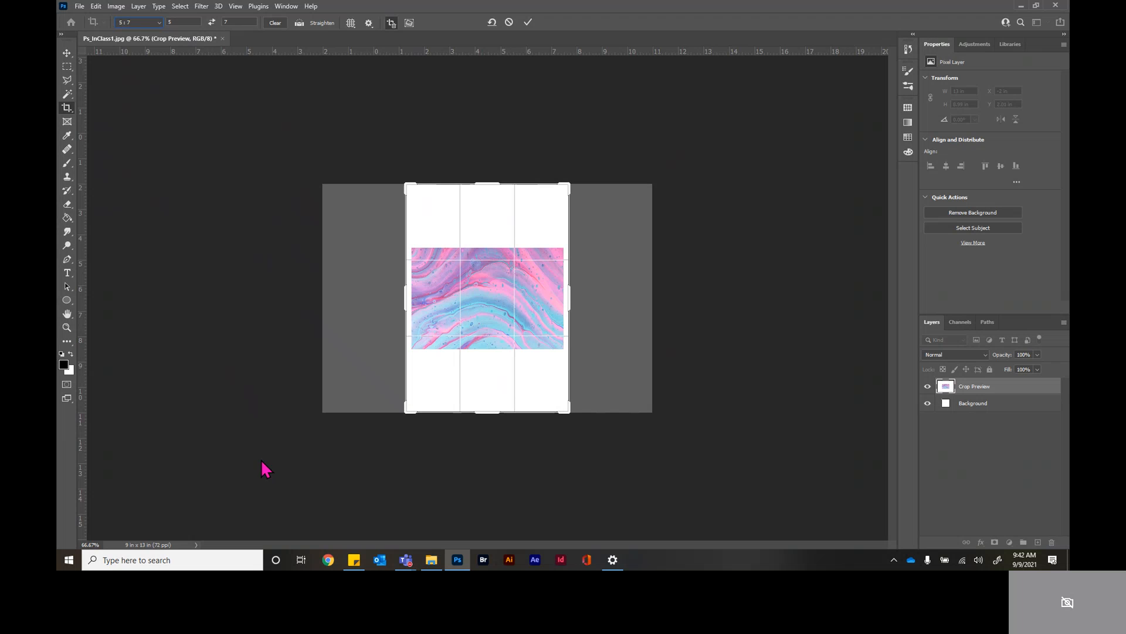
click(493, 24)
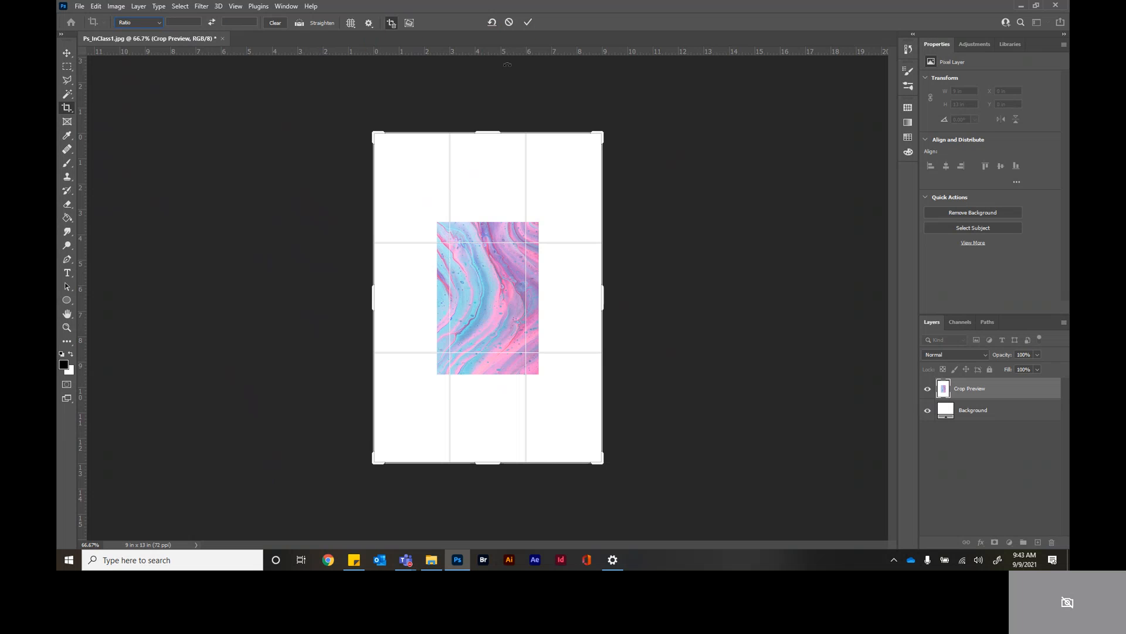
click(212, 23)
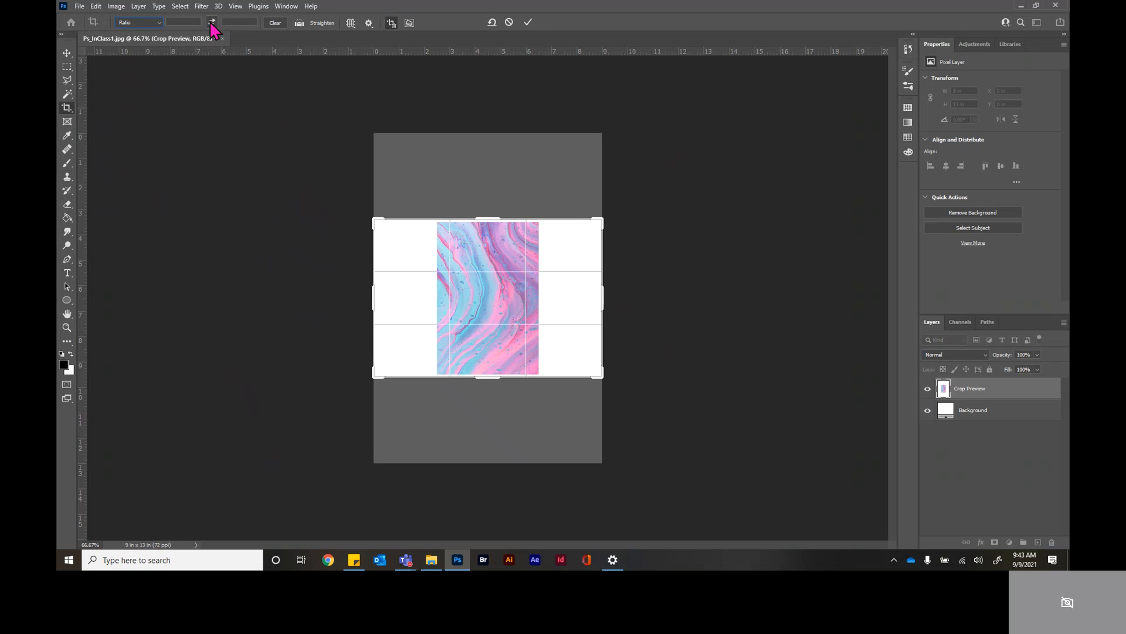
Step: Try swapping the crop box between landscape and portrait orientation several times
click(212, 23)
click(212, 23)
click(212, 23)
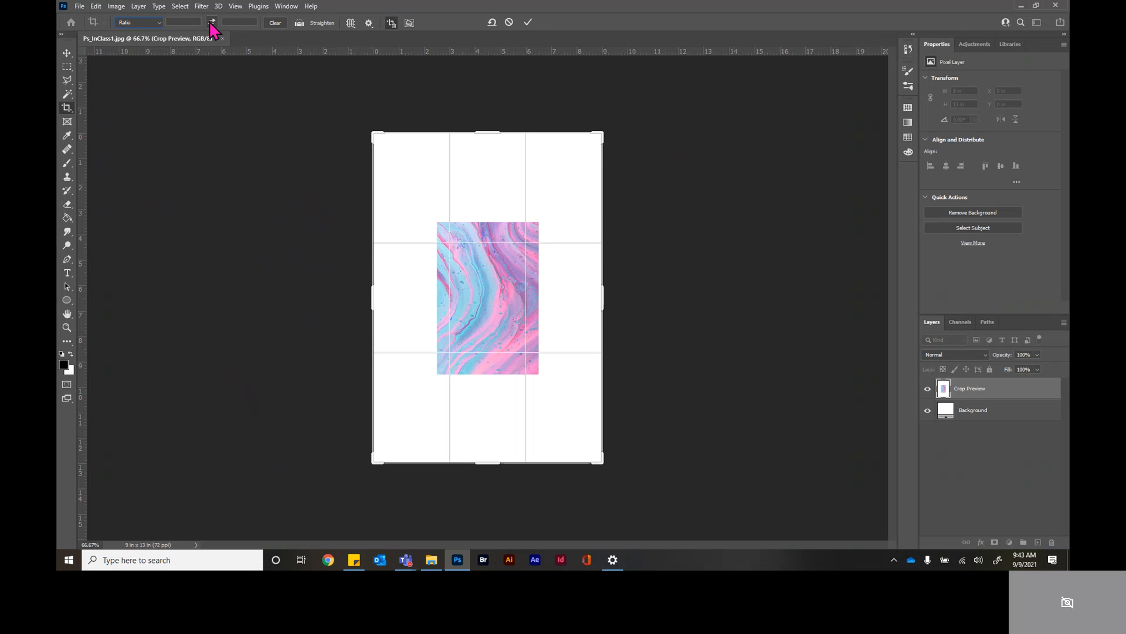
click(212, 23)
click(211, 22)
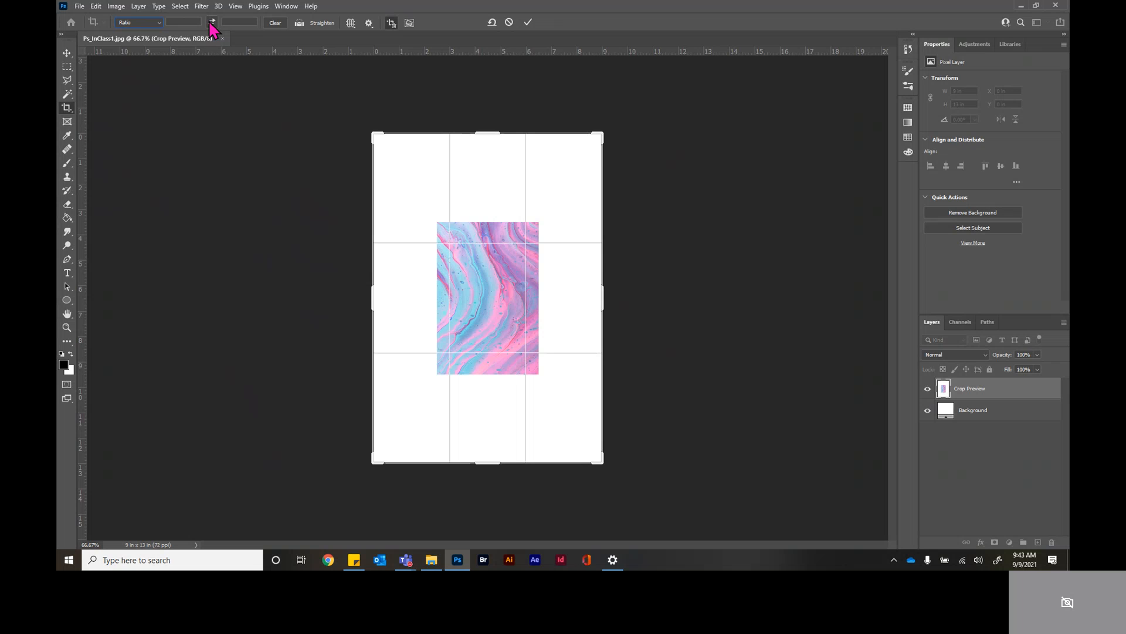
mouse_move(373, 133)
mouse_down()
mouse_move(385, 148)
mouse_move(374, 134)
mouse_up()
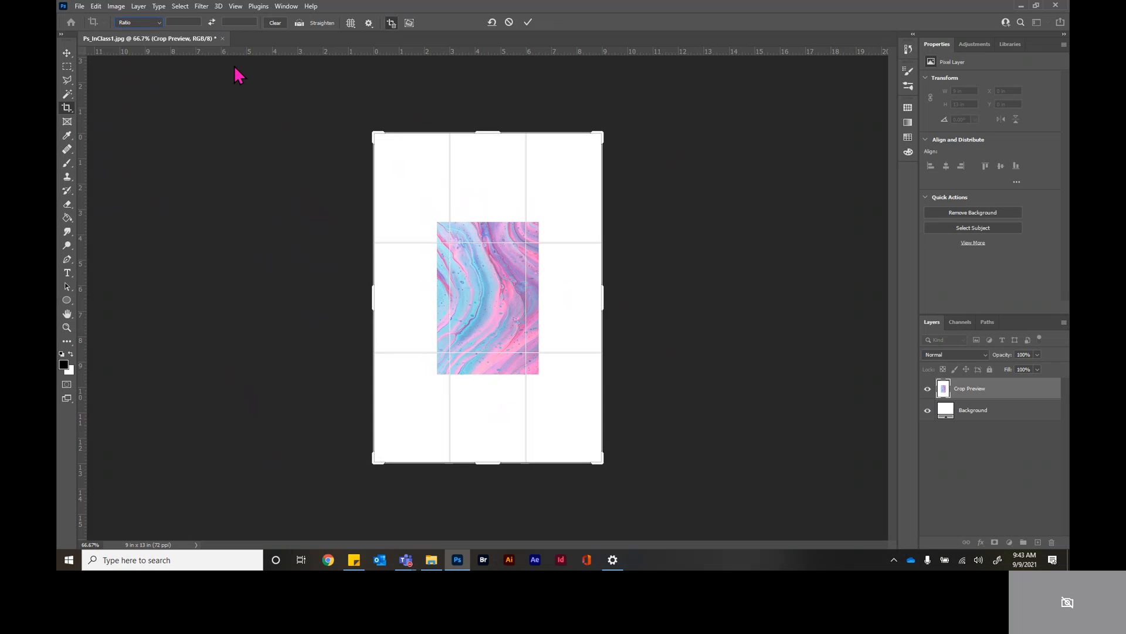
Step: Crop the canvas with the Original Ratio preset to about 4.68 x 6.78 in around the marbled image and fit it on screen
click(151, 22)
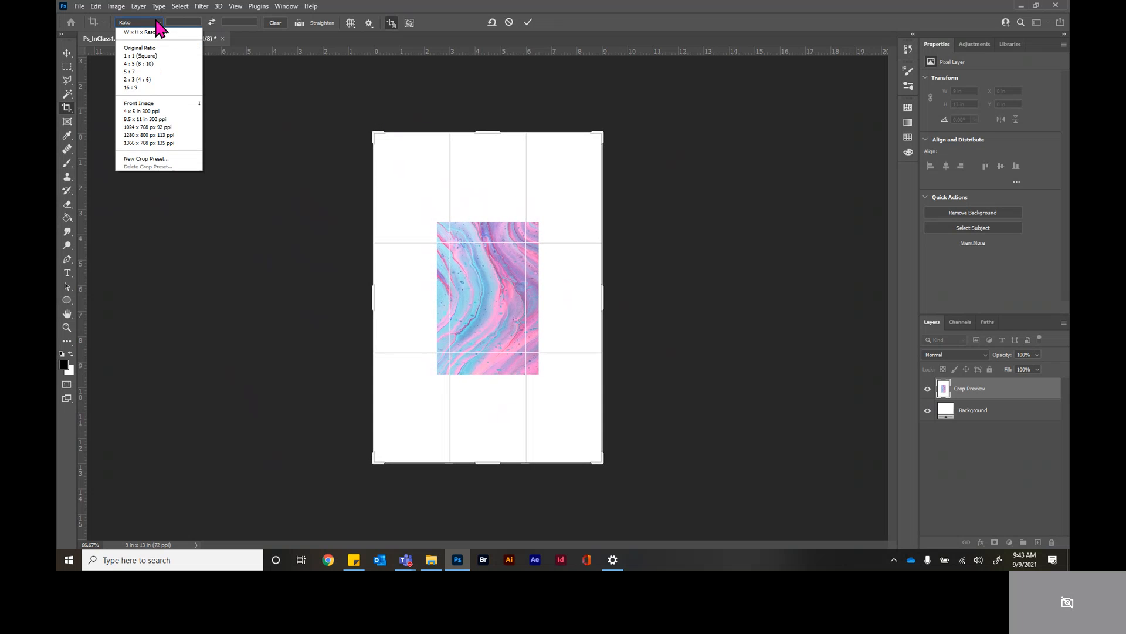
click(148, 57)
drag(374, 134, 394, 176)
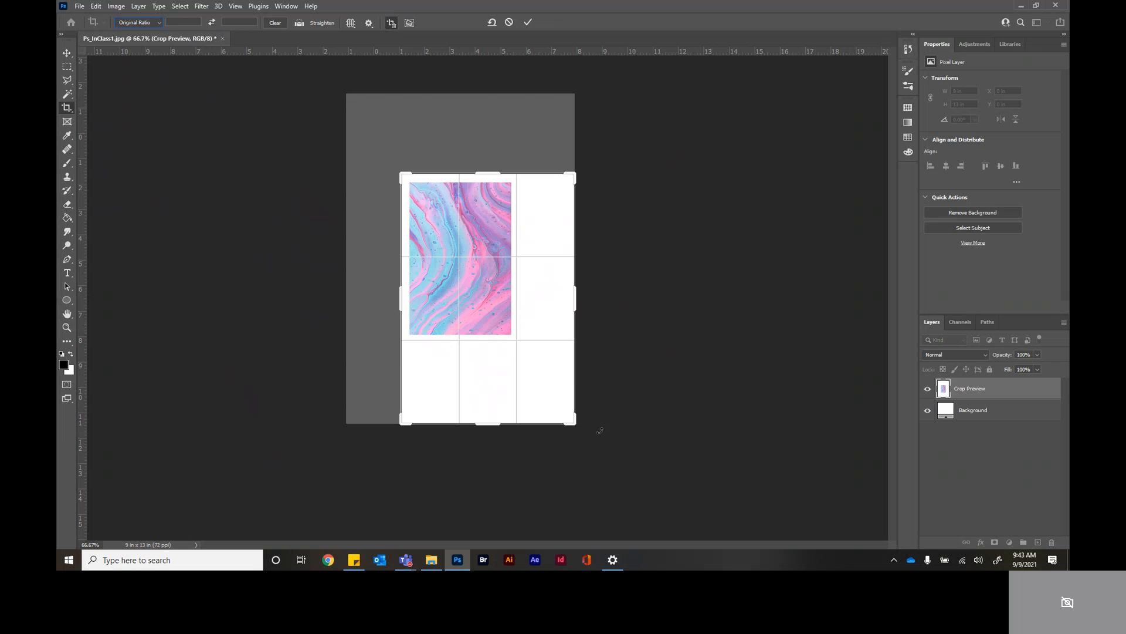
drag(572, 422, 534, 387)
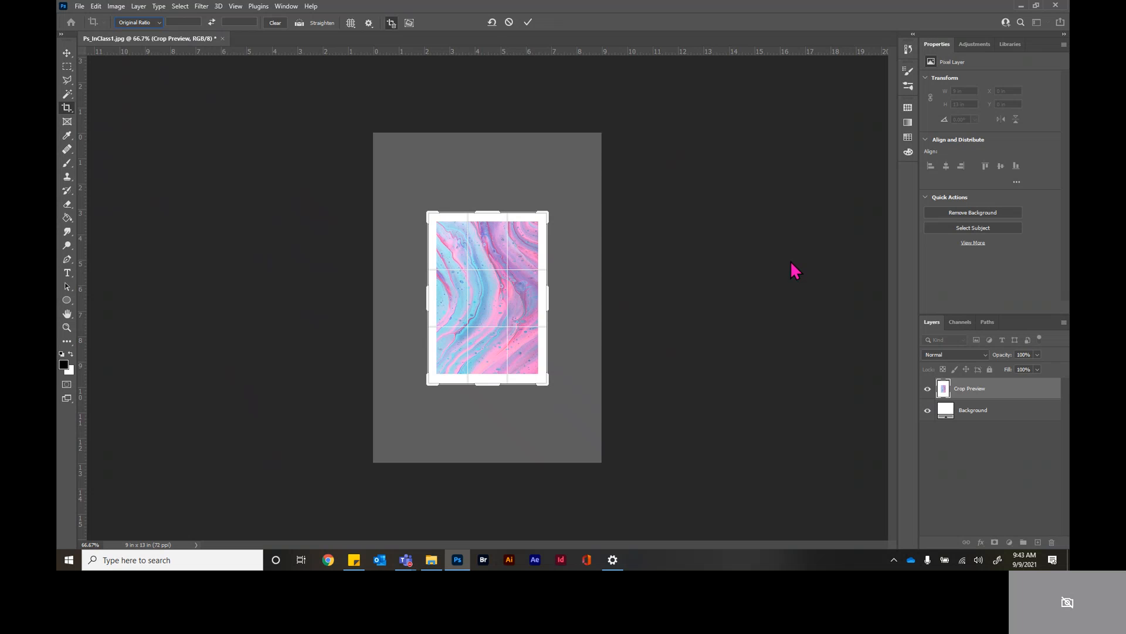
click(528, 24)
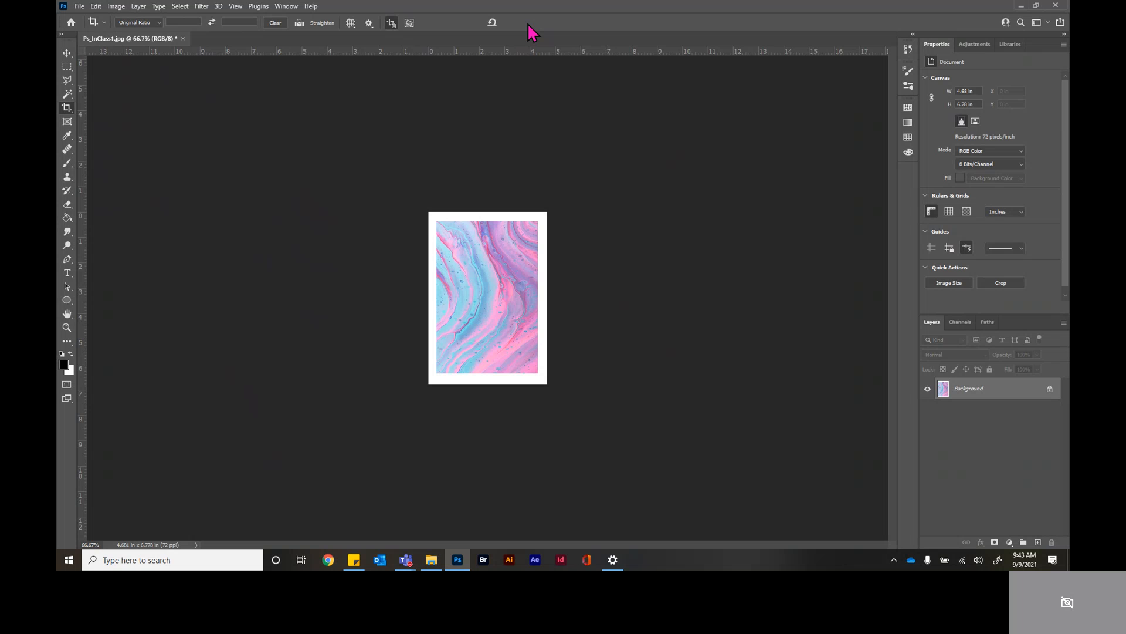
key(ctrl+0)
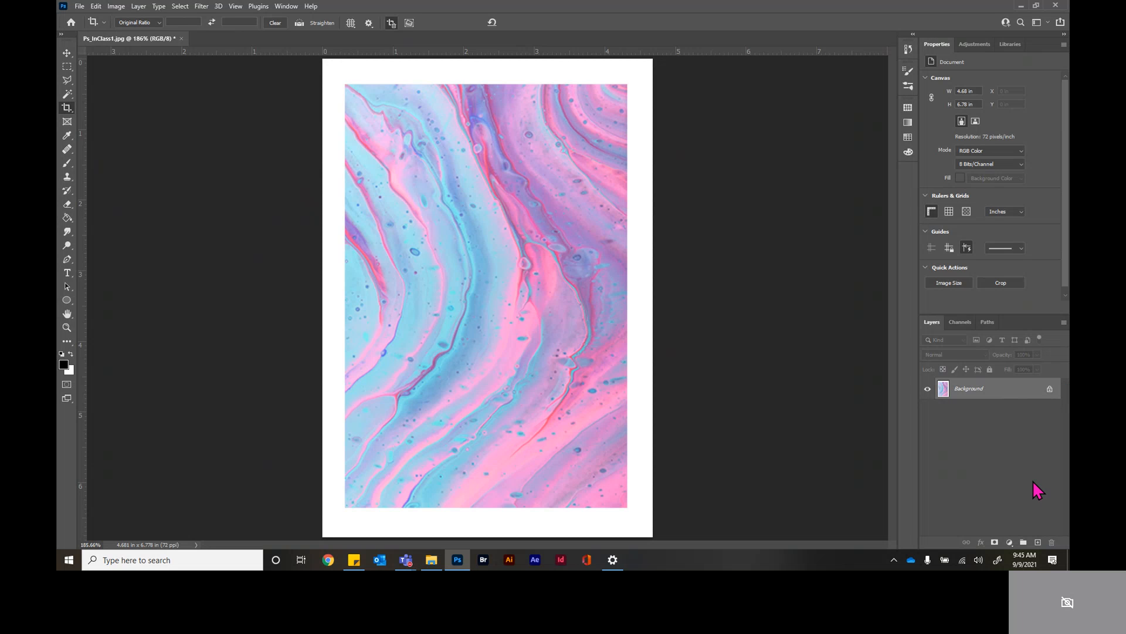
Step: Convert the Background to a regular layer and lock it completely, checking its visibility off and on
click(1050, 390)
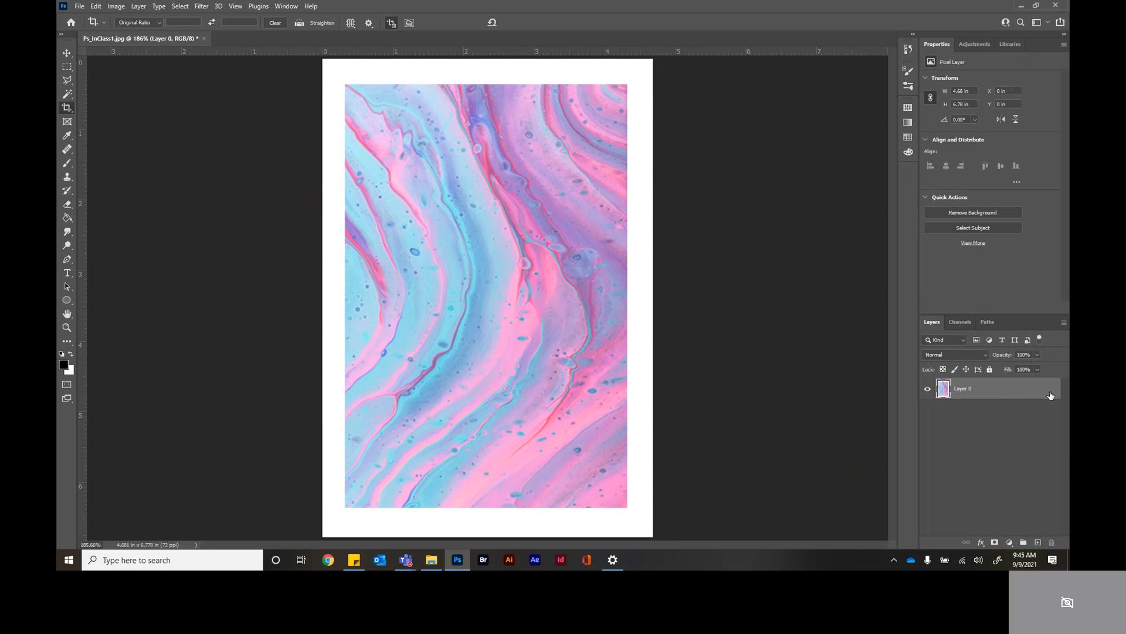
click(990, 369)
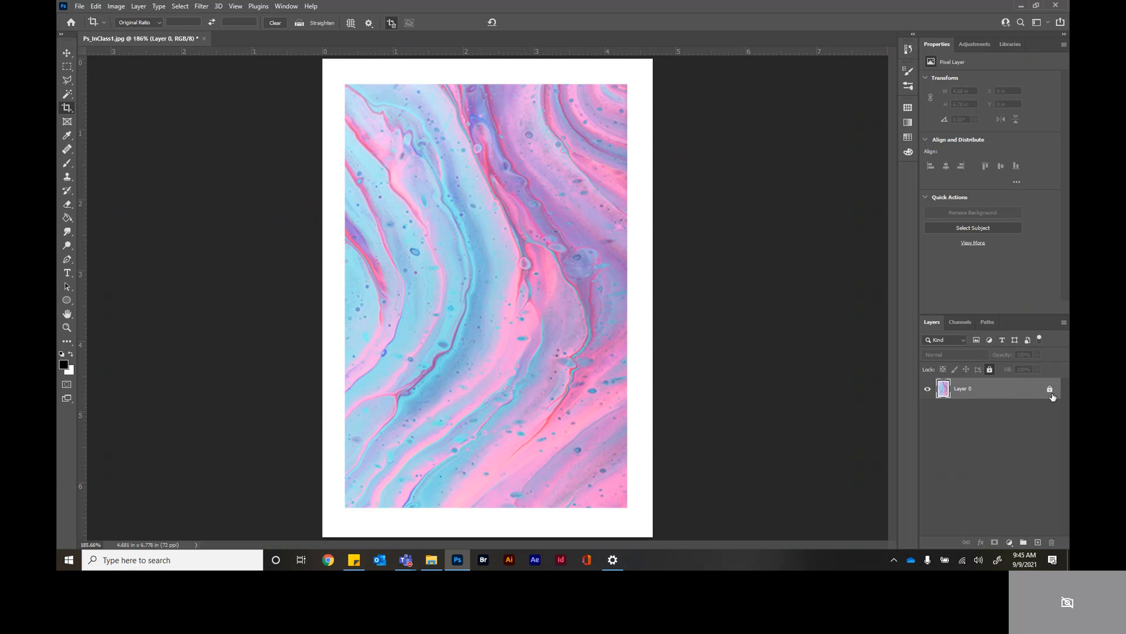
click(927, 389)
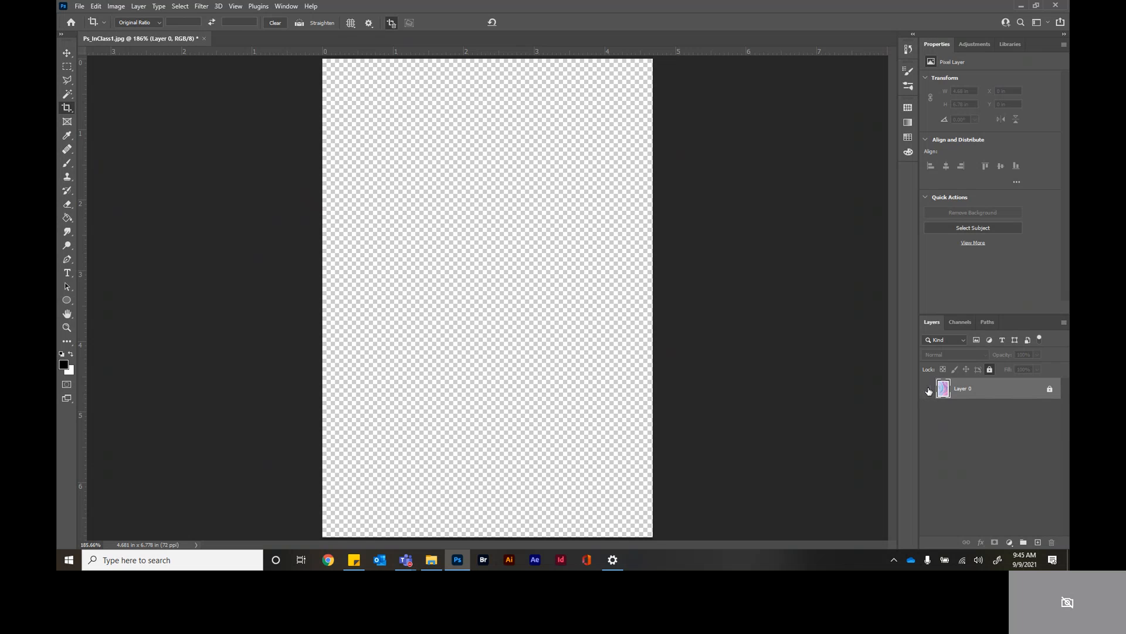
click(928, 390)
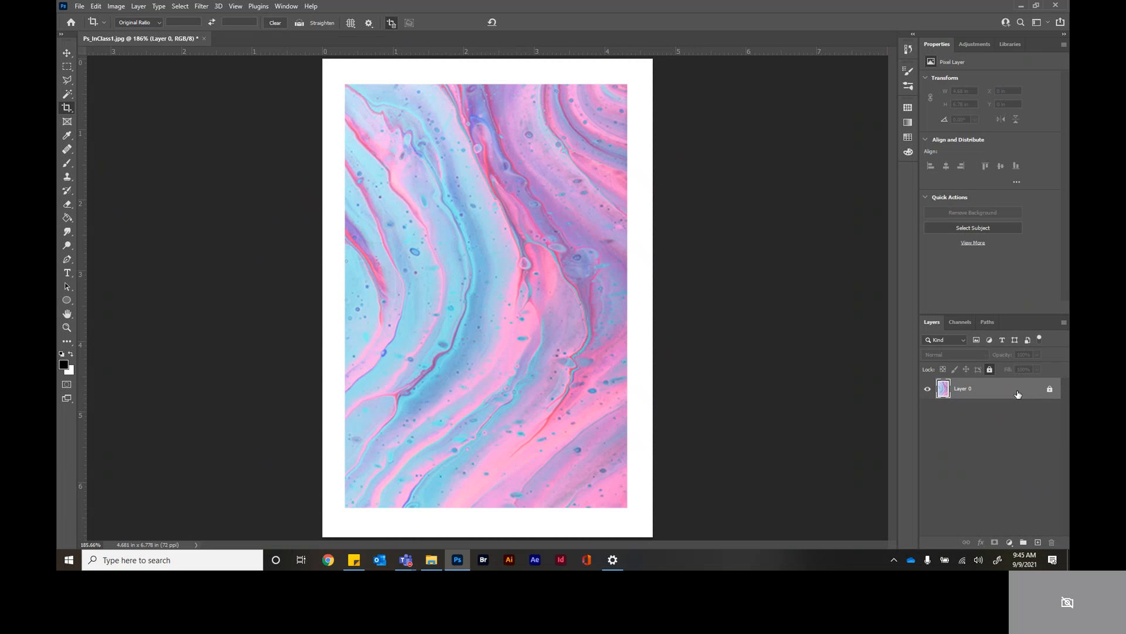
Step: Duplicate the locked Layer 0 and unlock the copy
drag(1009, 393, 1038, 540)
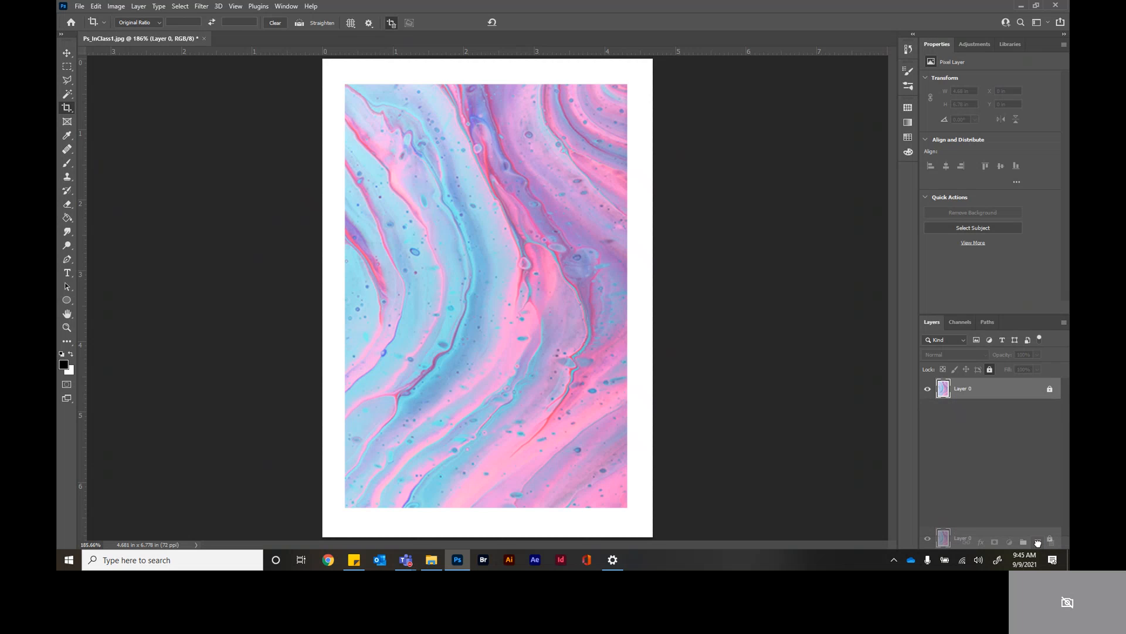
drag(1039, 541, 1039, 543)
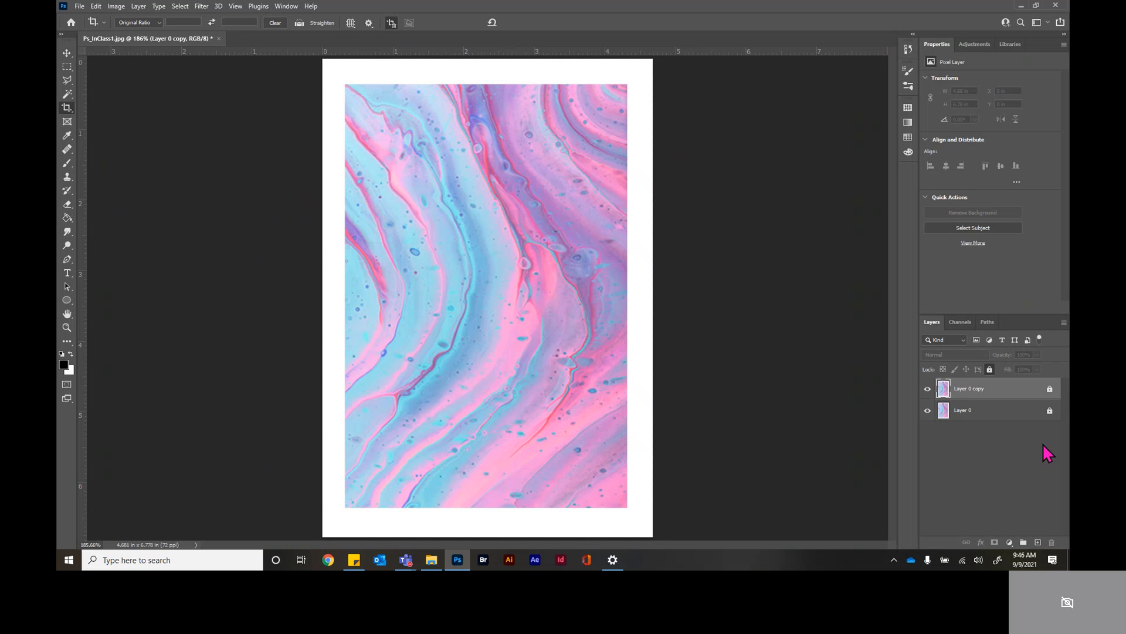
click(1050, 390)
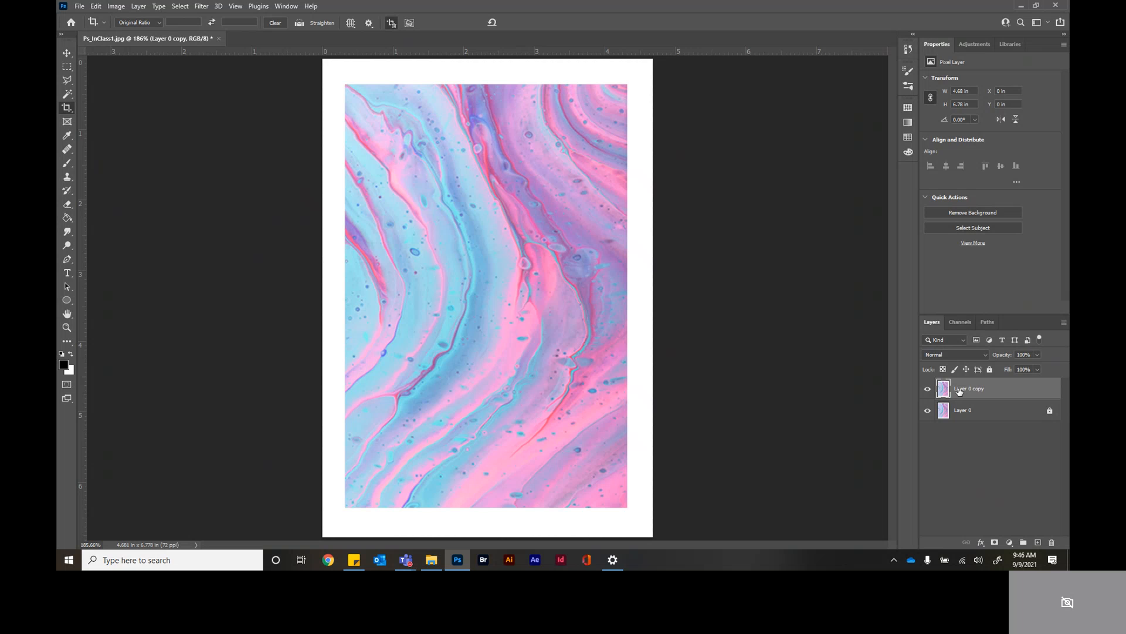
click(745, 554)
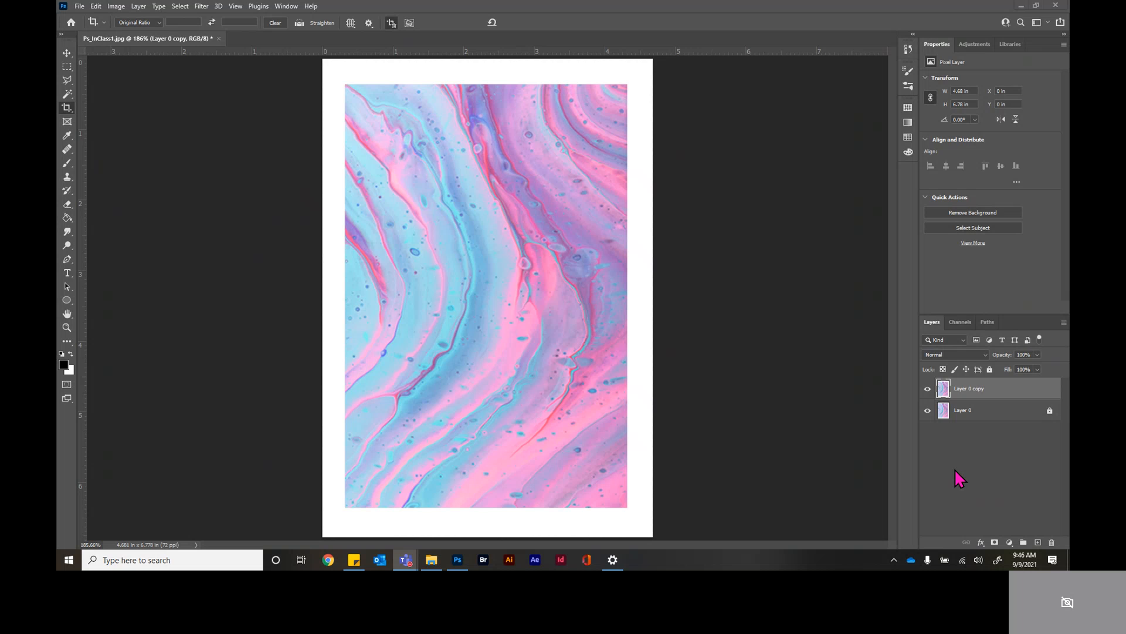
Step: Rename the duplicated layer to "2nd paint"
click(964, 391)
double_click(965, 389)
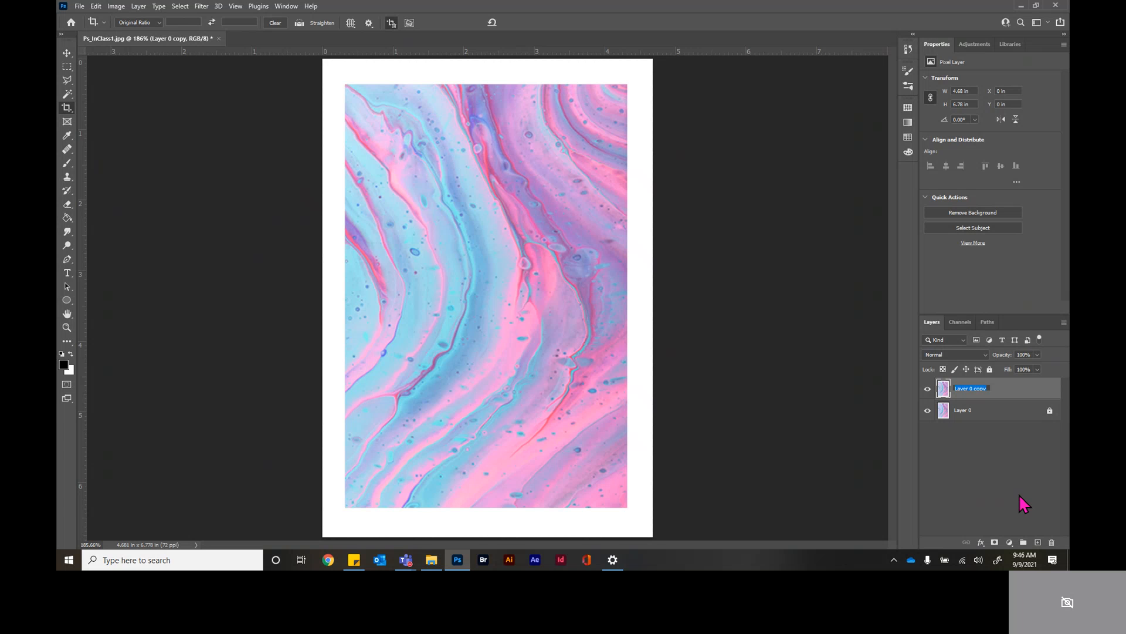
text(2nd)
text( pal)
key(Return)
Step: Toggle the visibility of the 2nd paint layer off and on twice
click(928, 389)
click(929, 391)
click(930, 390)
click(930, 390)
Step: Select each layer in turn, deselect them all, and try to paint on the image with the Brush tool
click(980, 416)
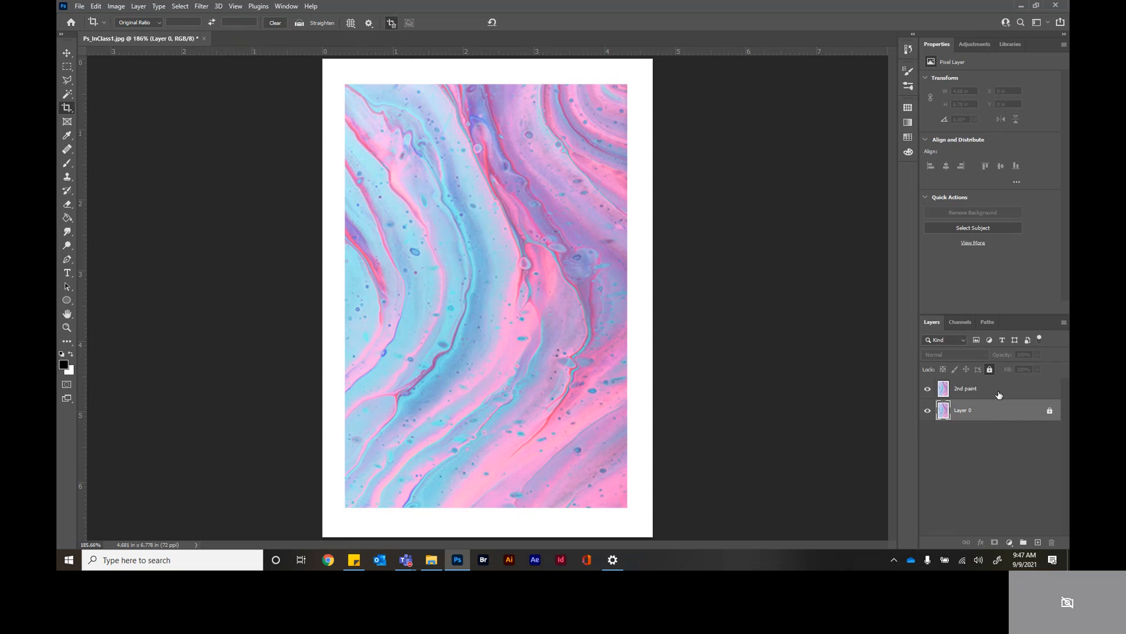
click(998, 393)
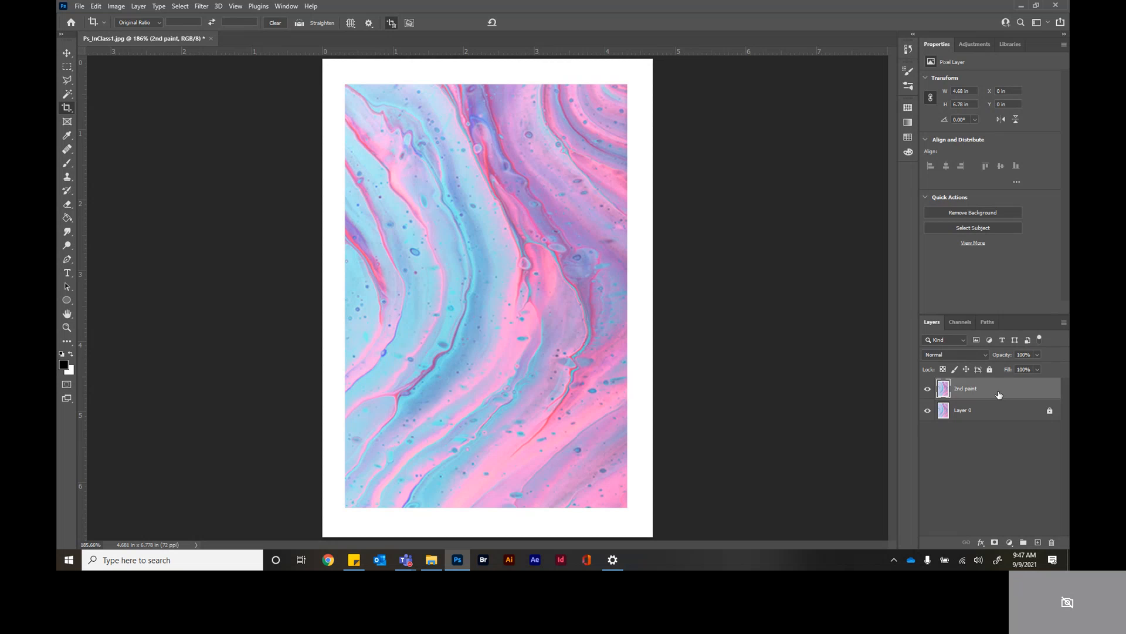
click(995, 432)
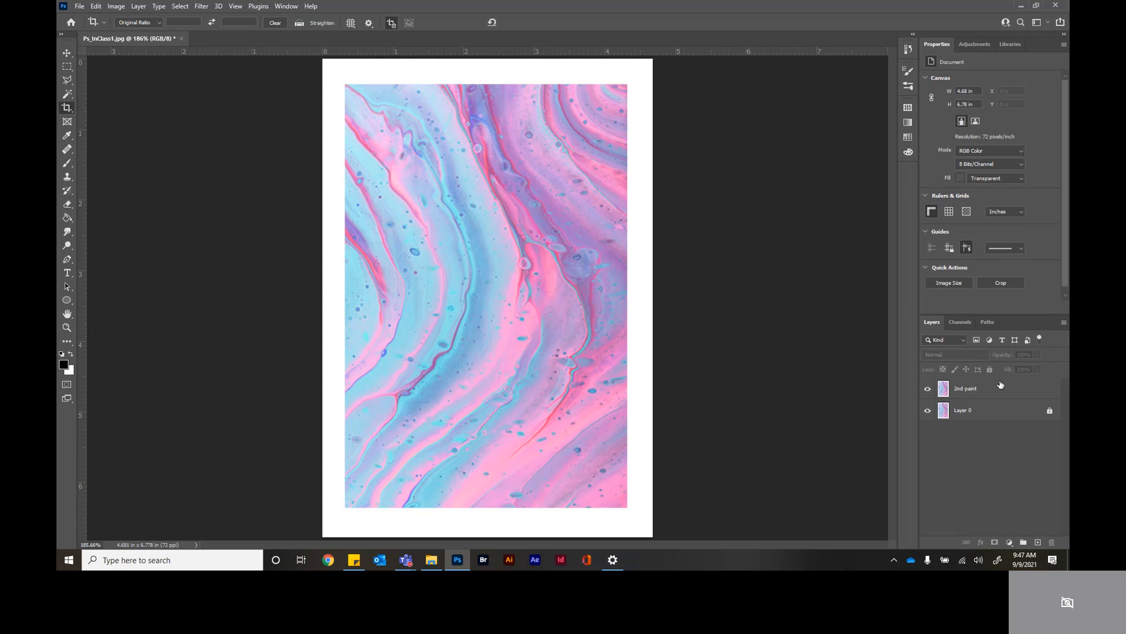
click(68, 164)
click(371, 231)
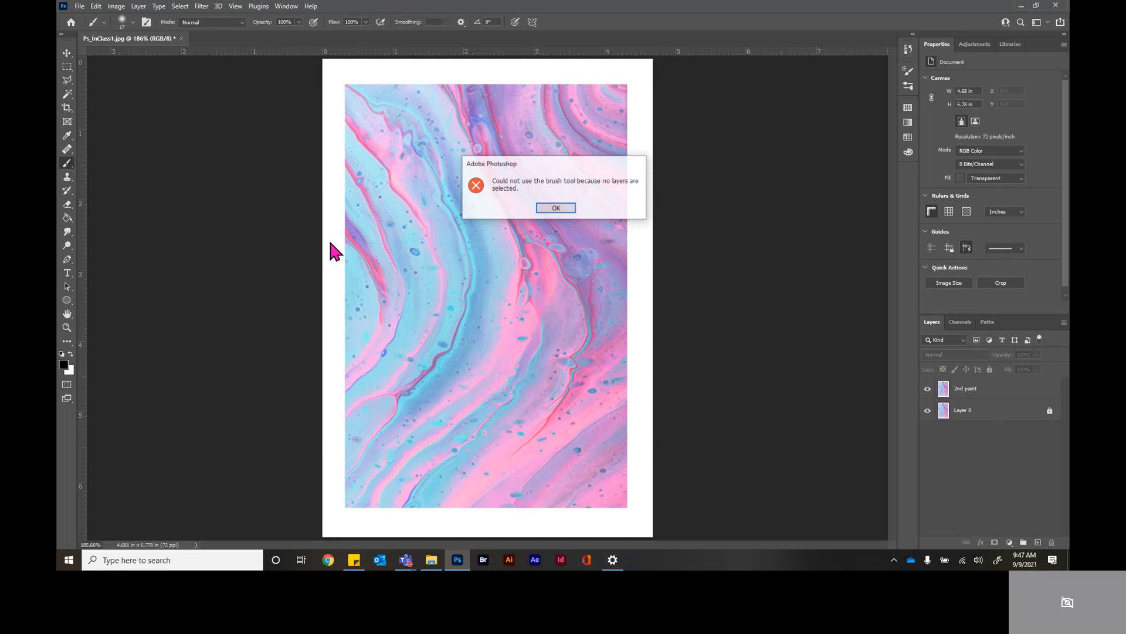
click(560, 207)
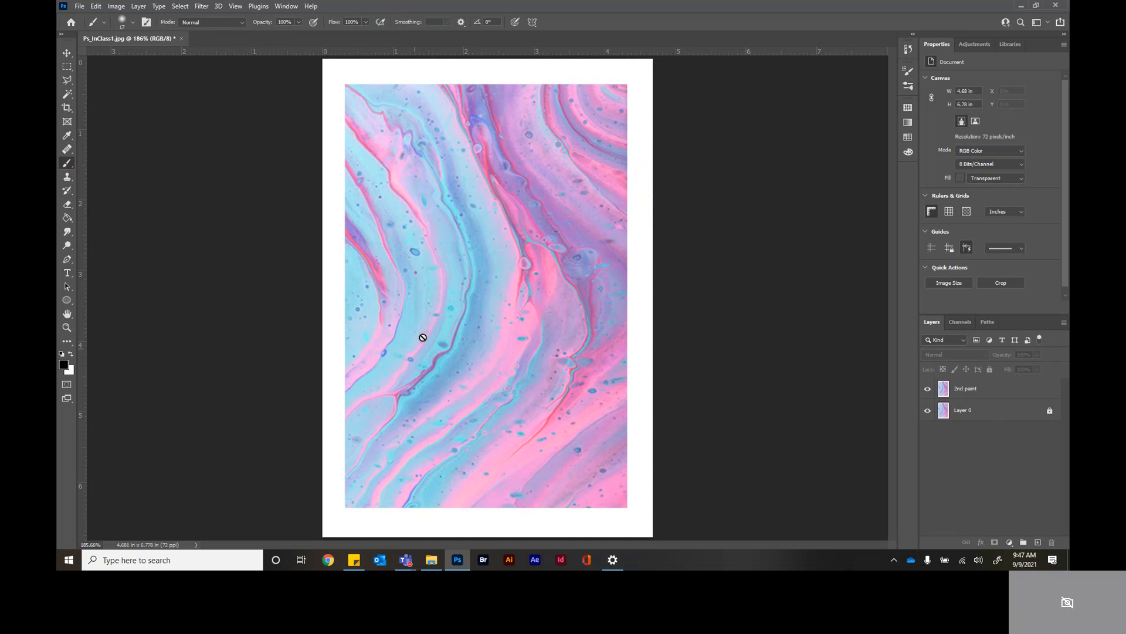
click(67, 53)
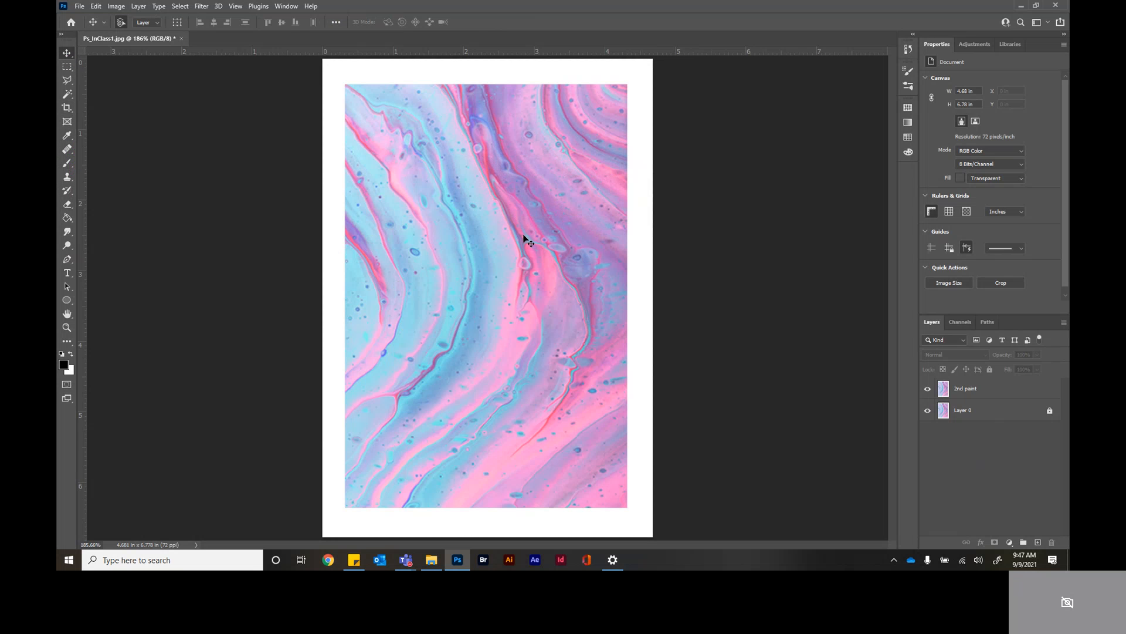
Step: Try to paint on the locked Layer 0 with the Brush tool
click(1009, 396)
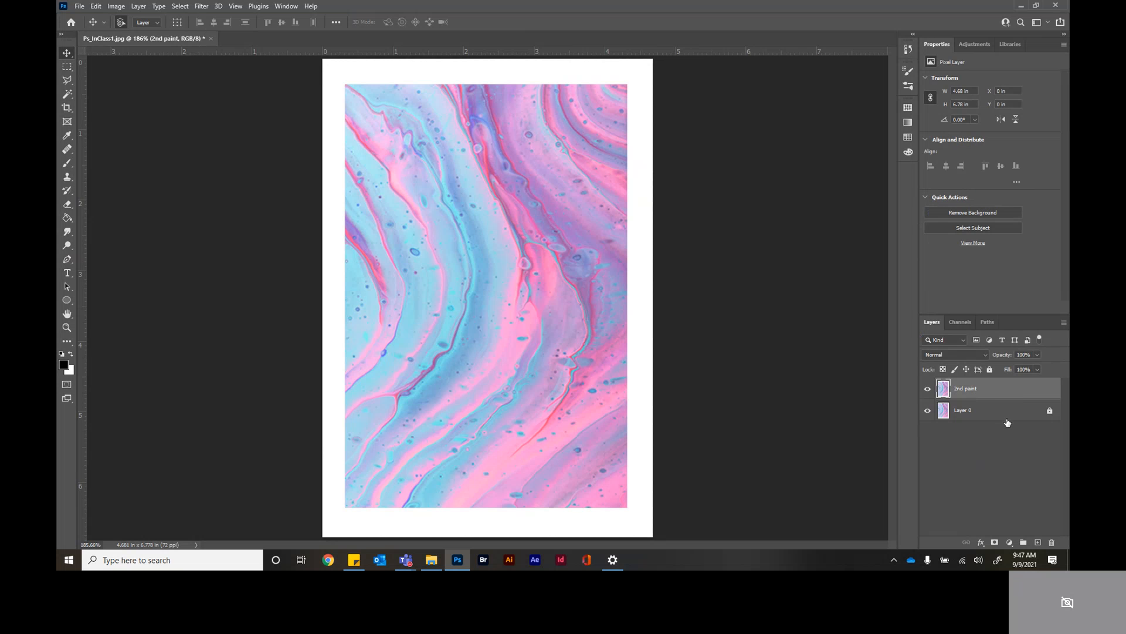
click(1008, 419)
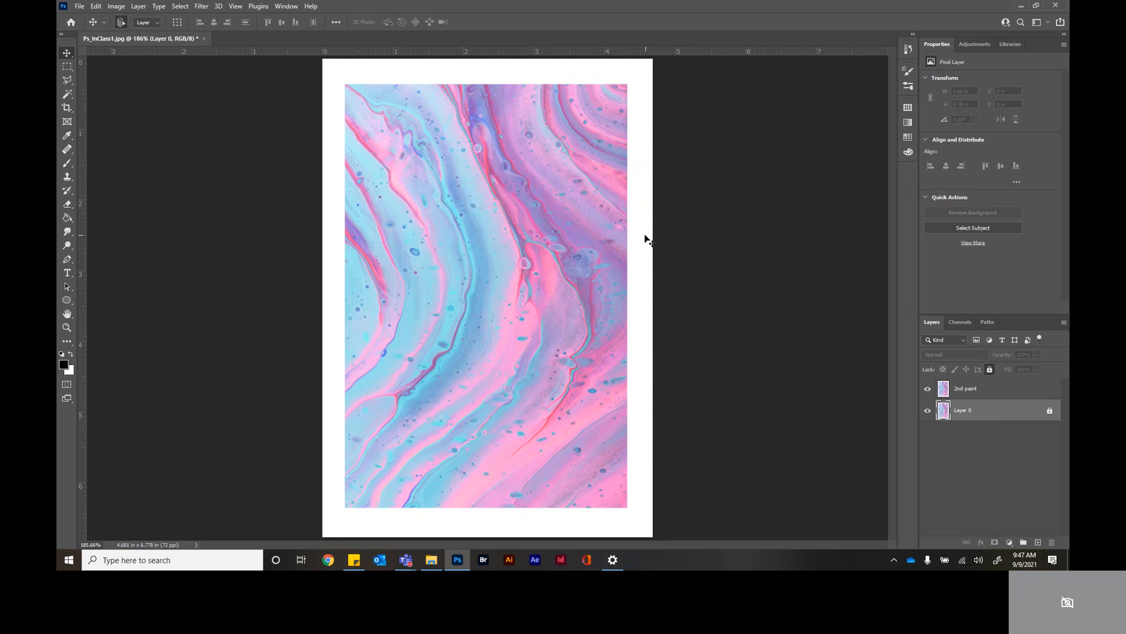
click(68, 165)
click(532, 204)
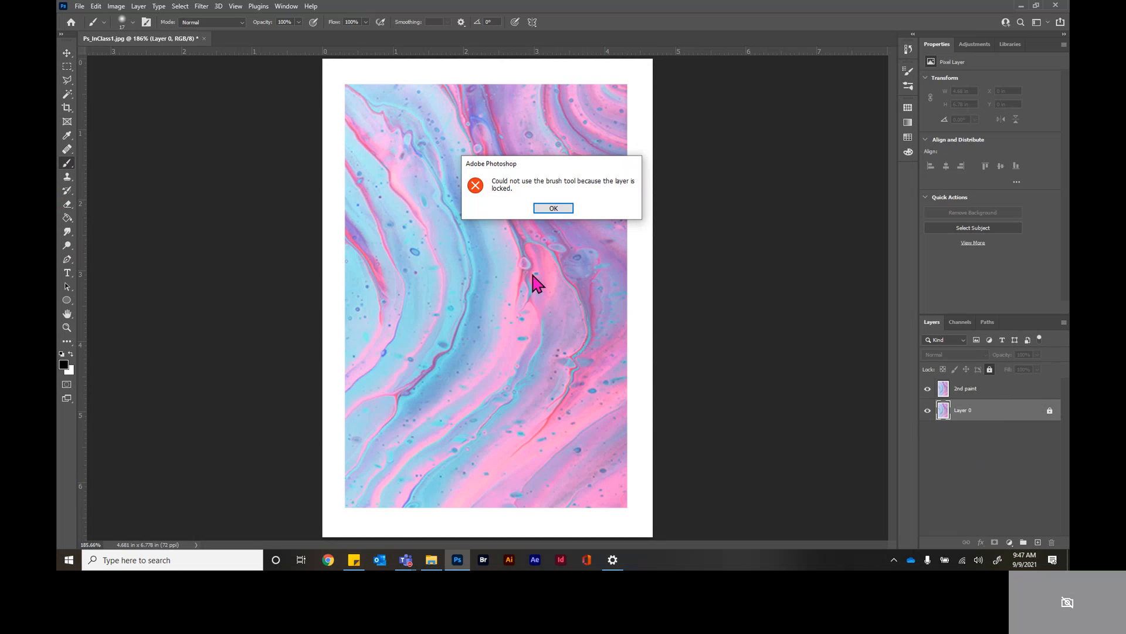
click(553, 208)
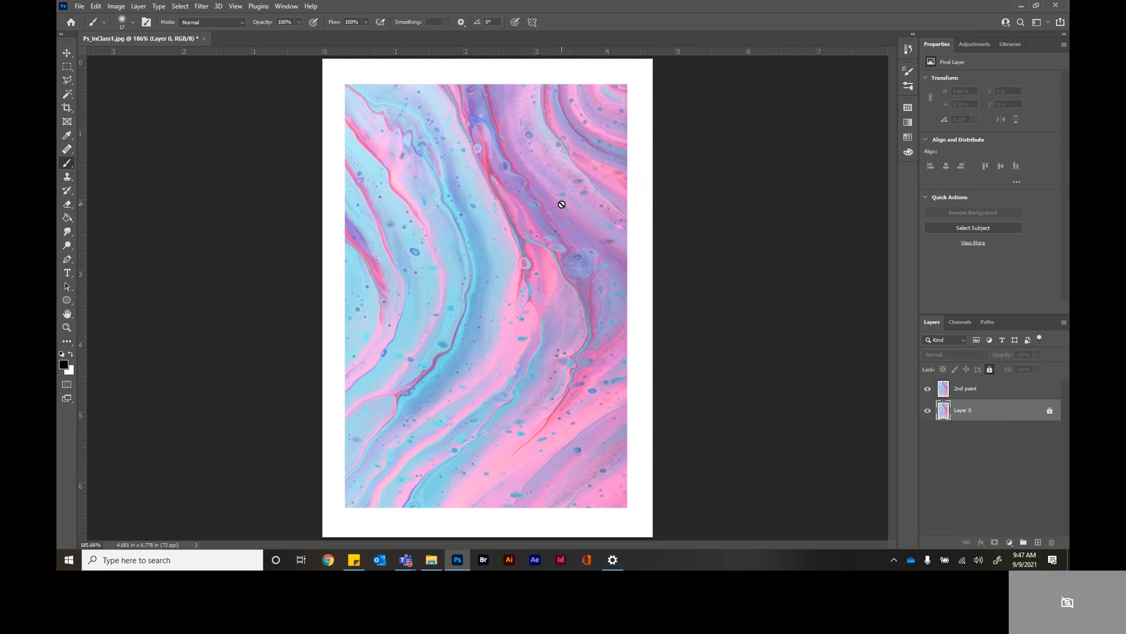
Step: Free Transform the 2nd paint layer to about 35% width and 33% height, placed over the marbled image's upper-left corner
click(999, 389)
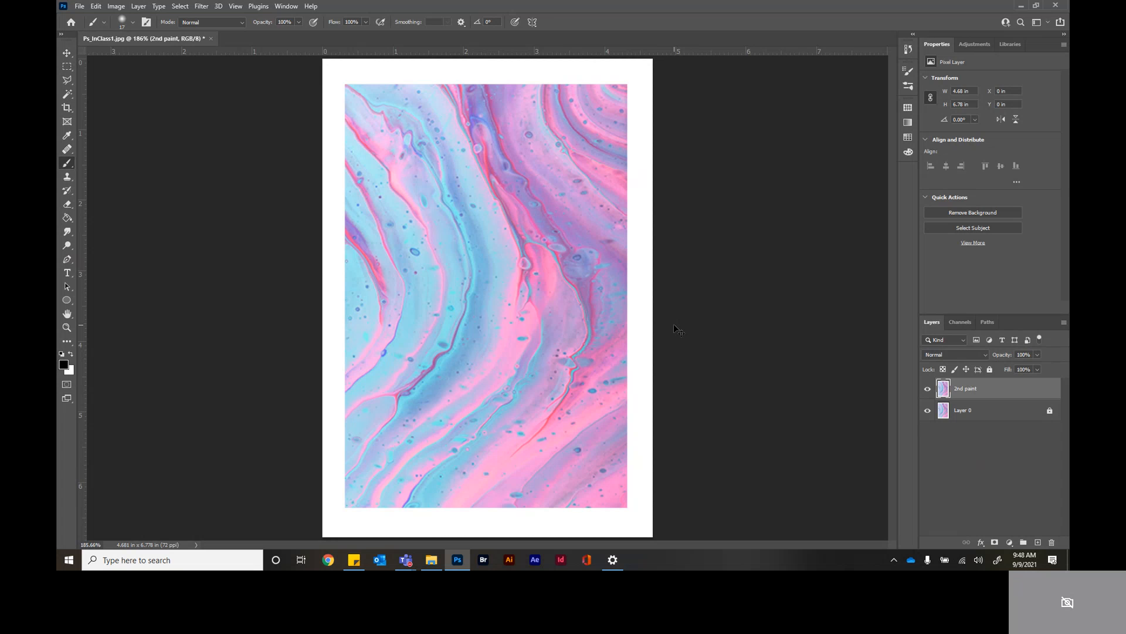
key(ctrl+t)
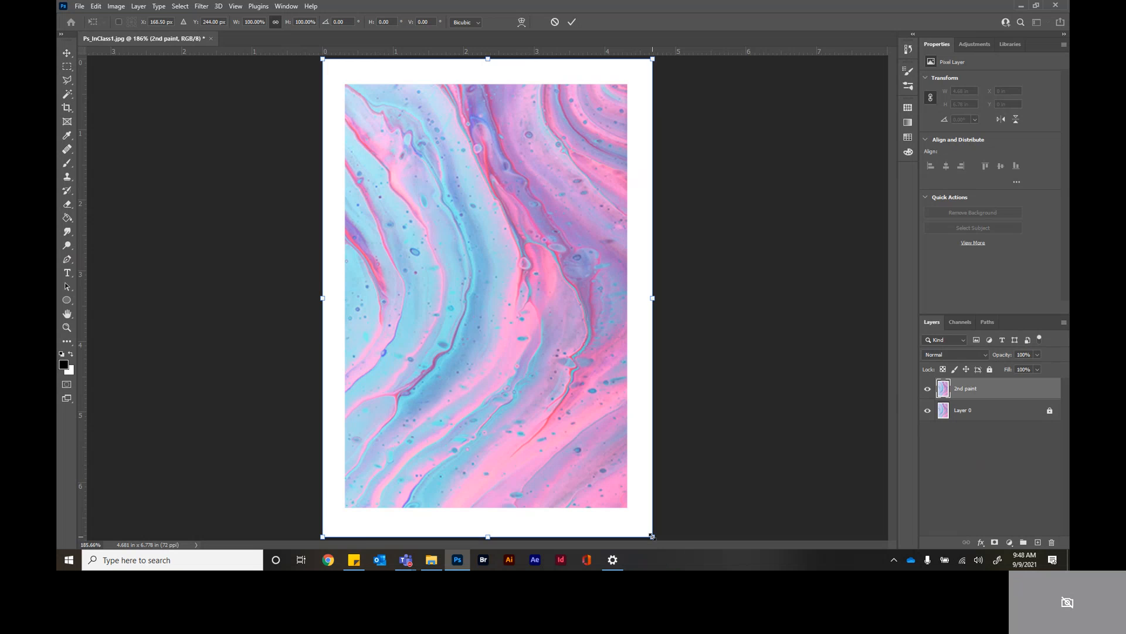
mouse_move(652, 536)
mouse_down()
mouse_move(591, 448)
mouse_move(540, 406)
mouse_move(410, 246)
mouse_up()
mouse_move(388, 120)
mouse_down()
mouse_move(425, 179)
mouse_move(412, 147)
mouse_move(418, 155)
mouse_up()
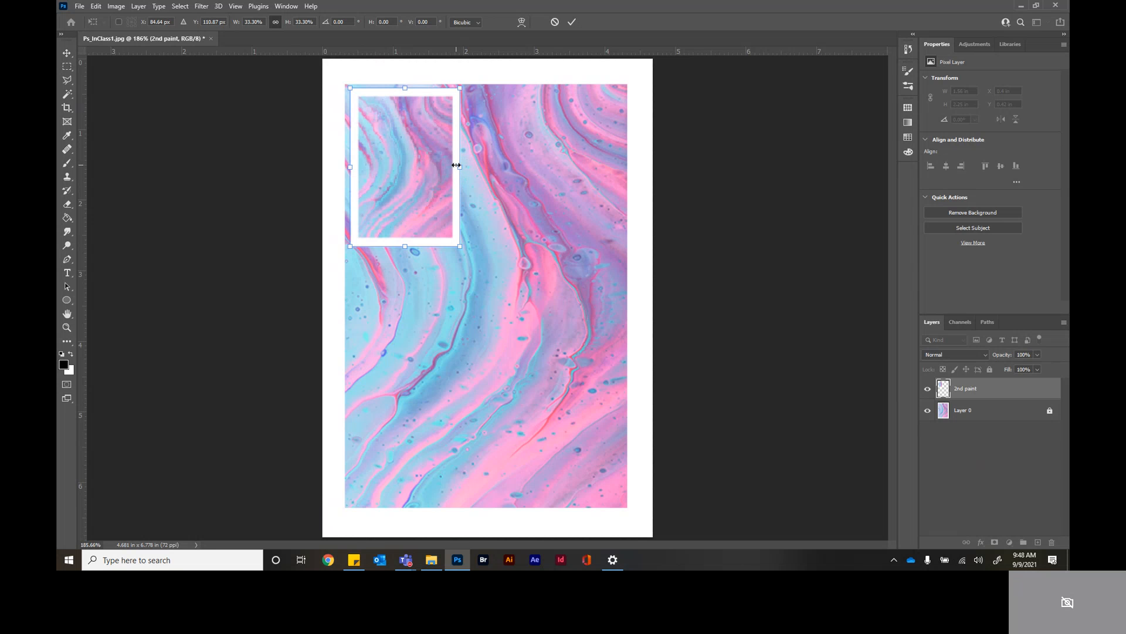
mouse_move(457, 166)
mouse_down()
mouse_move(620, 167)
mouse_move(457, 157)
mouse_move(453, 167)
mouse_move(403, 167)
mouse_move(467, 167)
mouse_up()
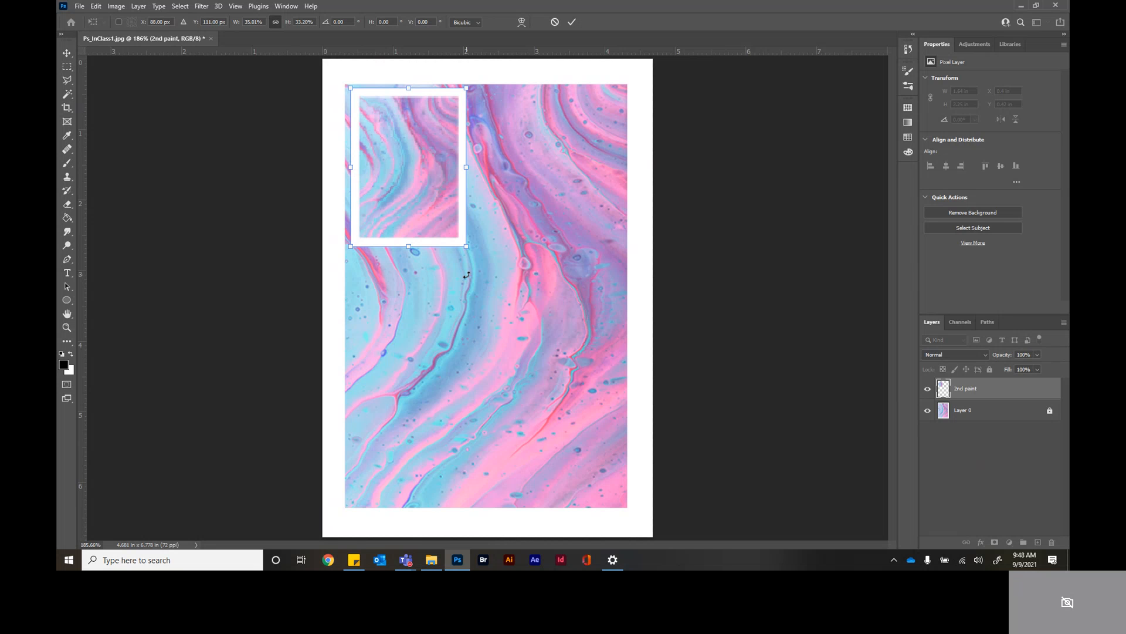
click(572, 22)
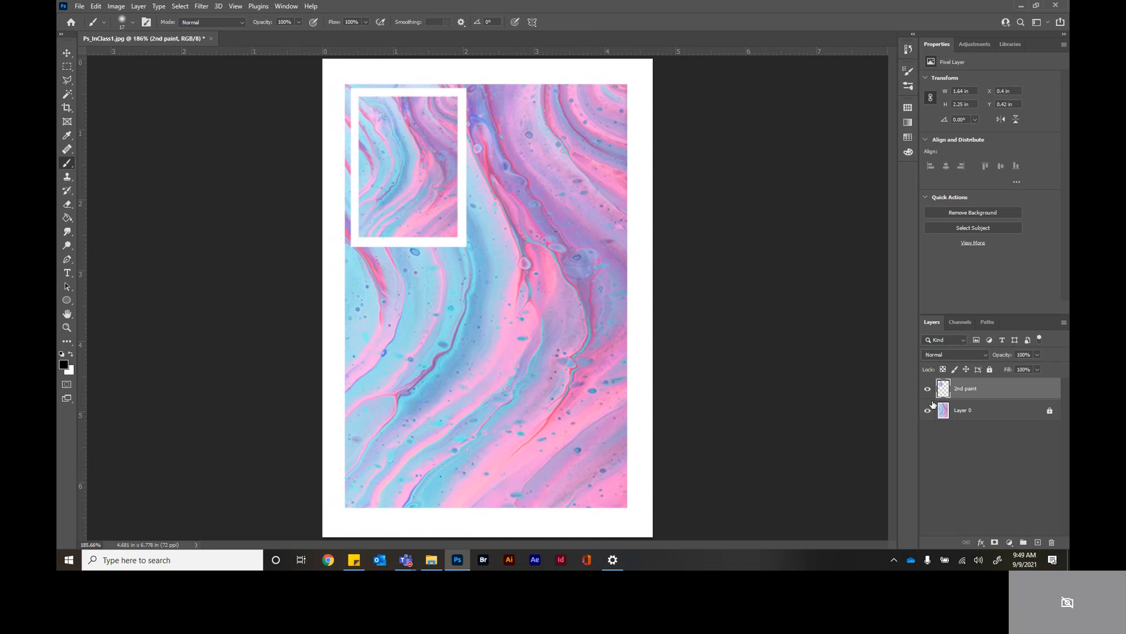
Step: Hide and show Layer 0 and the 2nd paint layer in turn to compare their contents
click(927, 412)
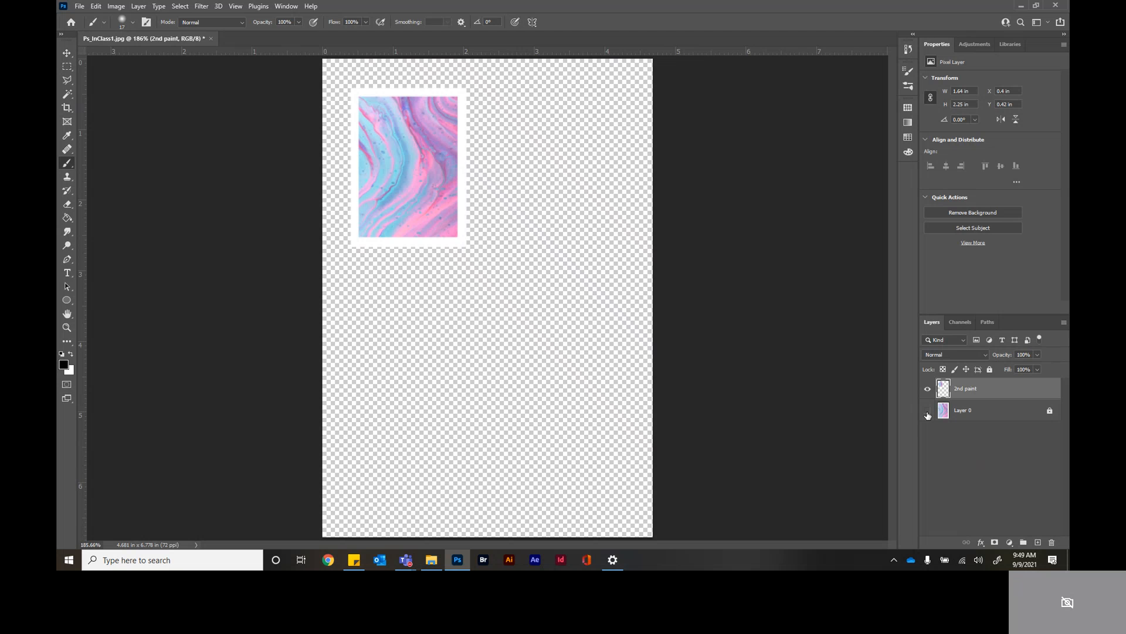
click(928, 411)
click(927, 389)
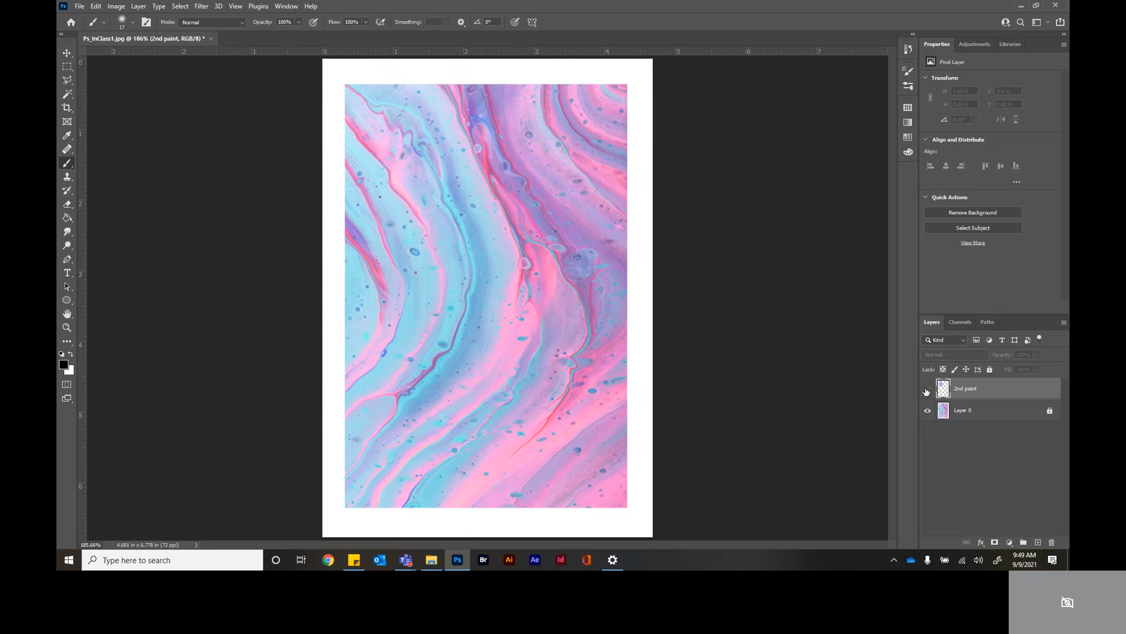
click(927, 390)
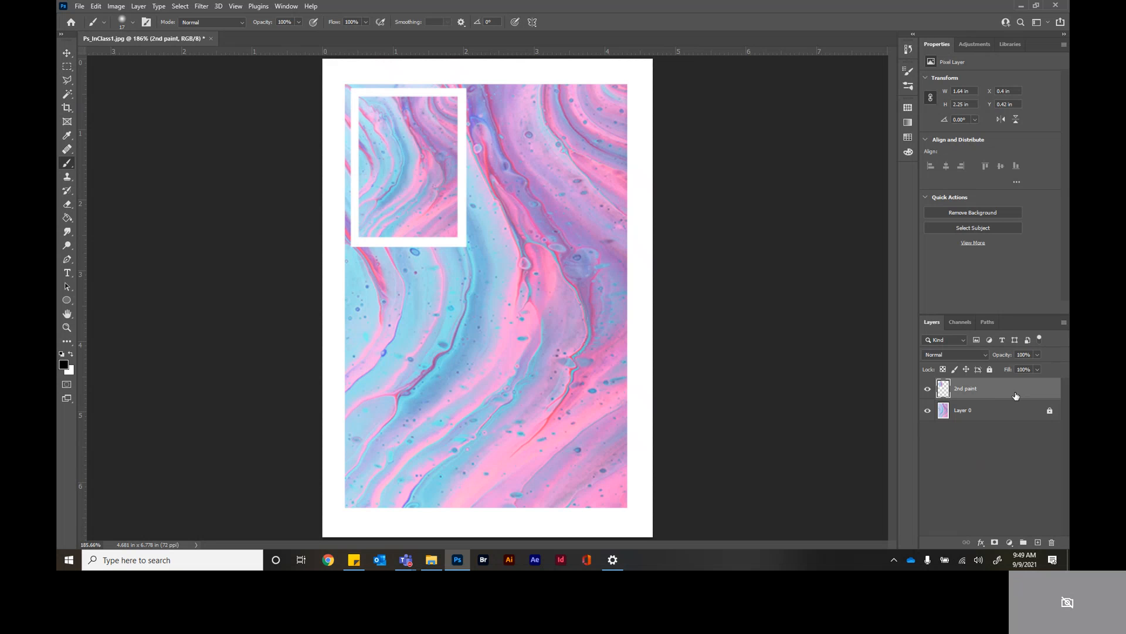
Step: Activate the Rectangle tool from the group of shape tools
mouse_move(1016, 396)
mouse_down()
mouse_move(1024, 434)
mouse_move(1027, 394)
mouse_up()
click(69, 303)
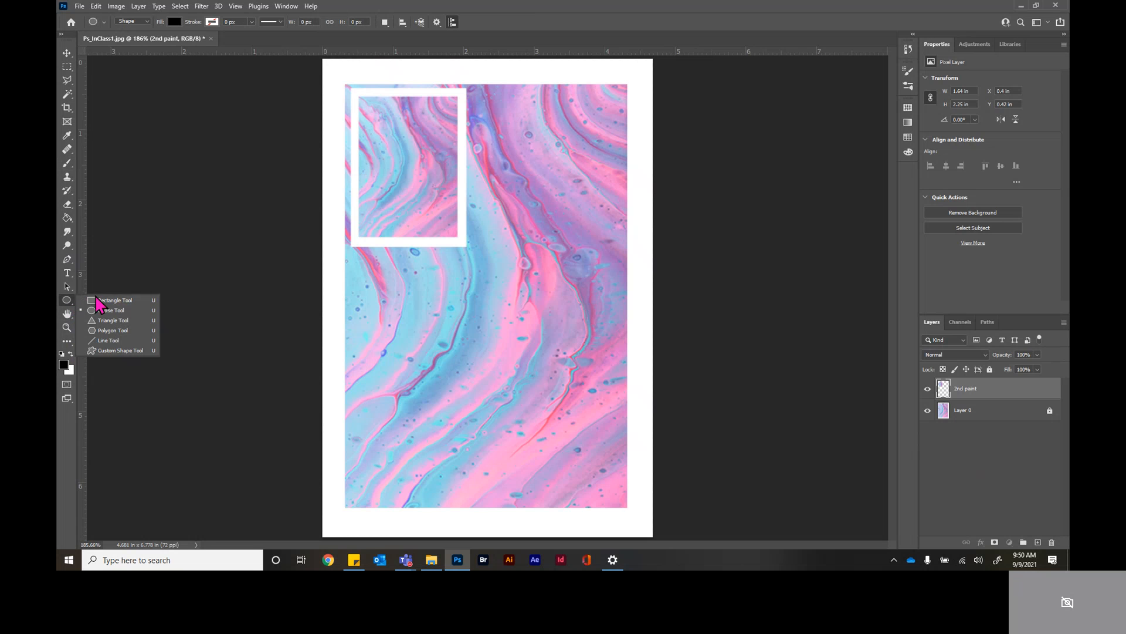
click(106, 300)
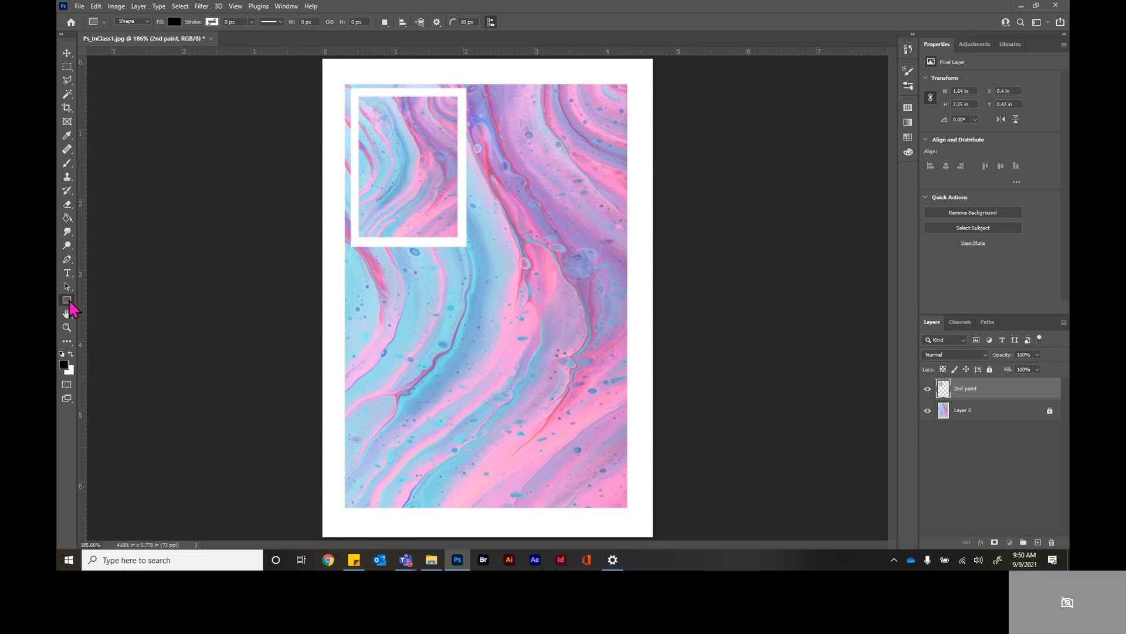
click(69, 303)
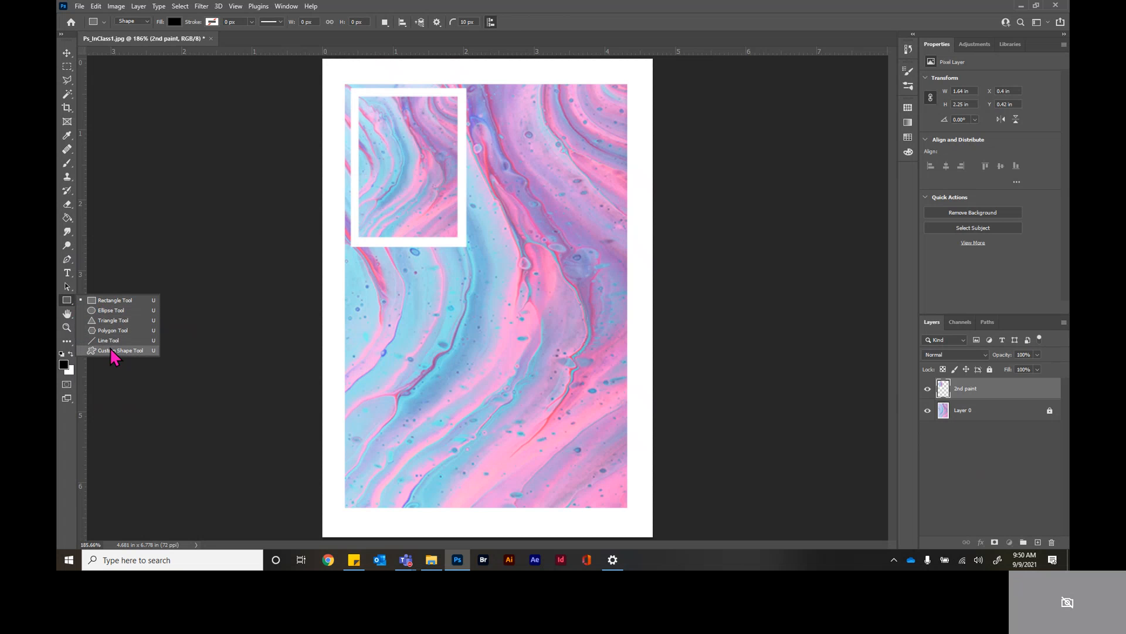
click(119, 305)
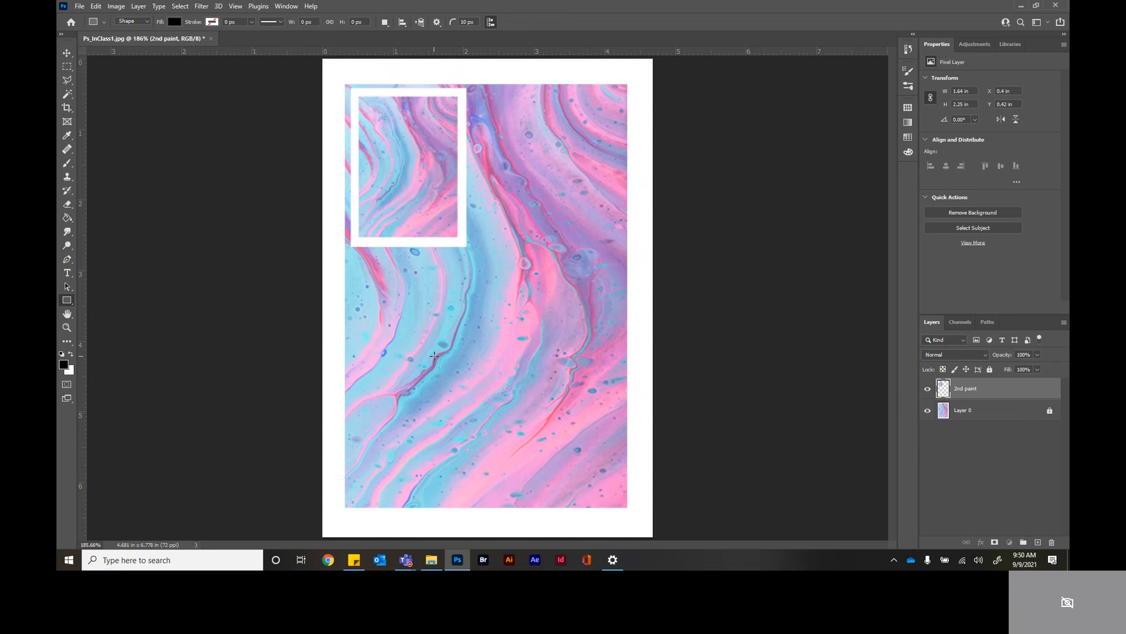
Step: Open the foreground colour picker and try out several red shades, ending on a65353
click(63, 365)
drag(589, 109, 762, 94)
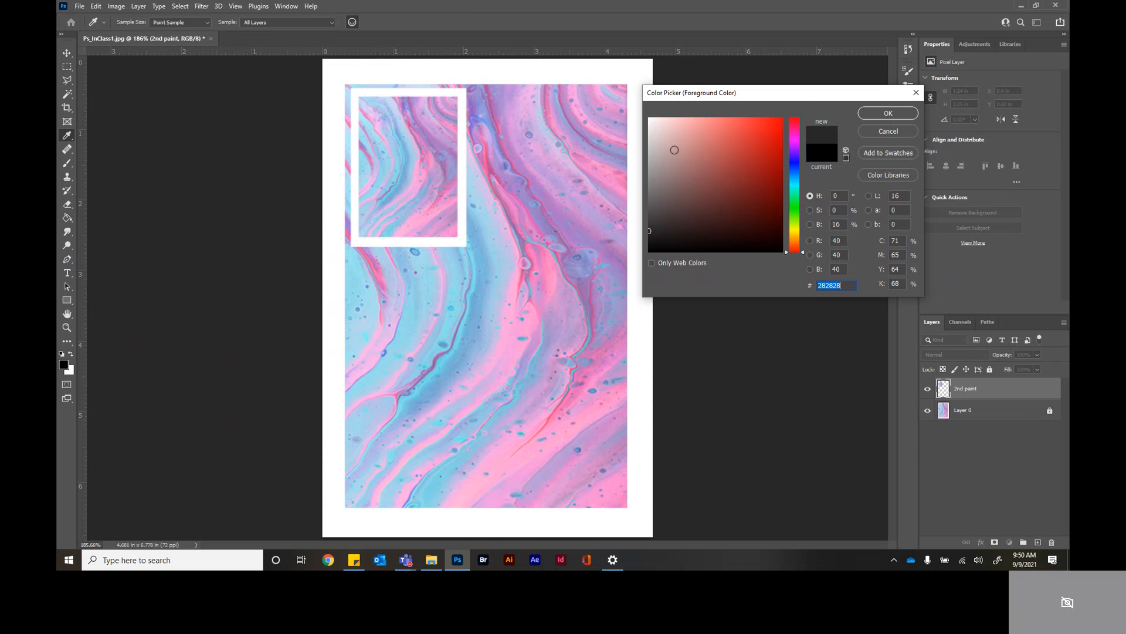
click(752, 132)
click(743, 179)
click(704, 198)
click(734, 214)
click(768, 221)
click(772, 159)
click(715, 164)
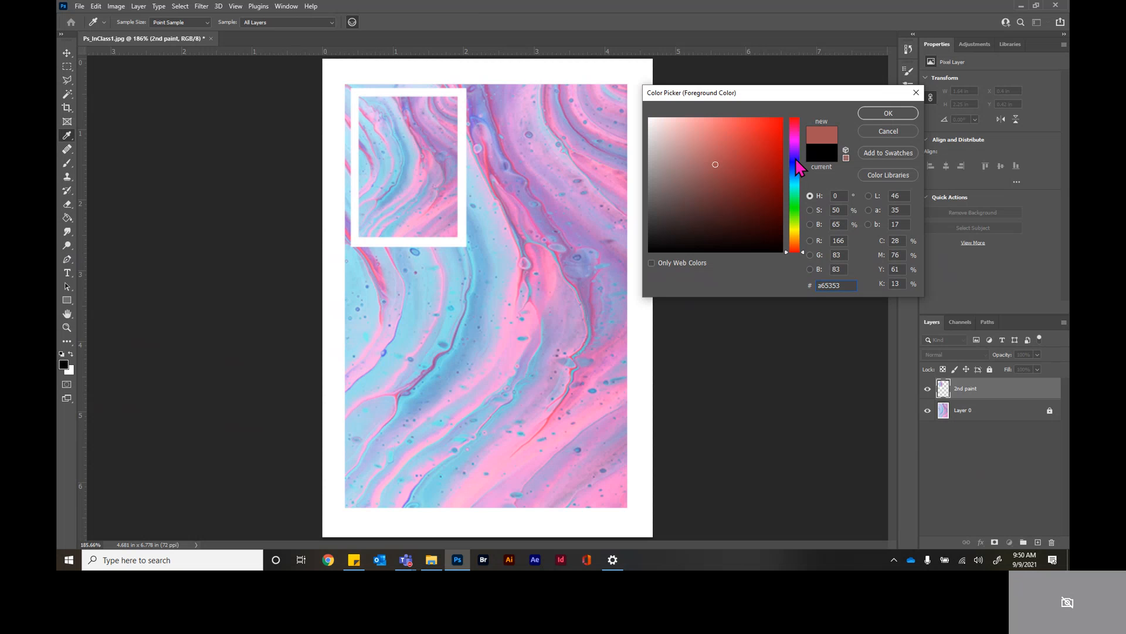
Step: Try out purple and blue hues for the foreground colour, ending on 9484c3
click(794, 158)
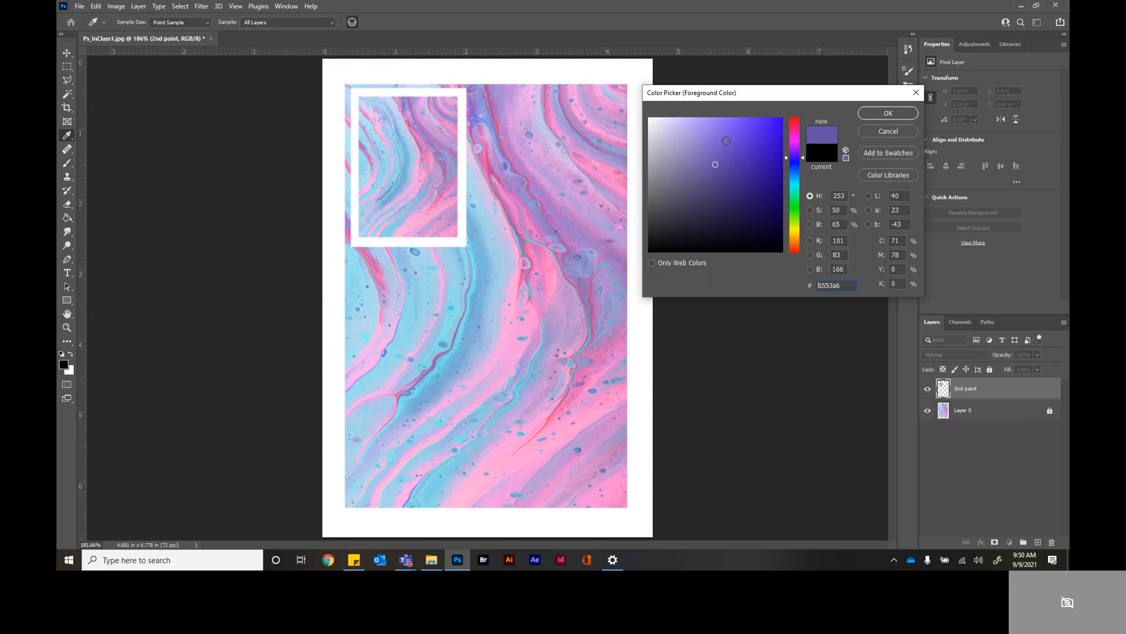
click(756, 148)
click(752, 188)
click(711, 185)
click(692, 149)
click(796, 165)
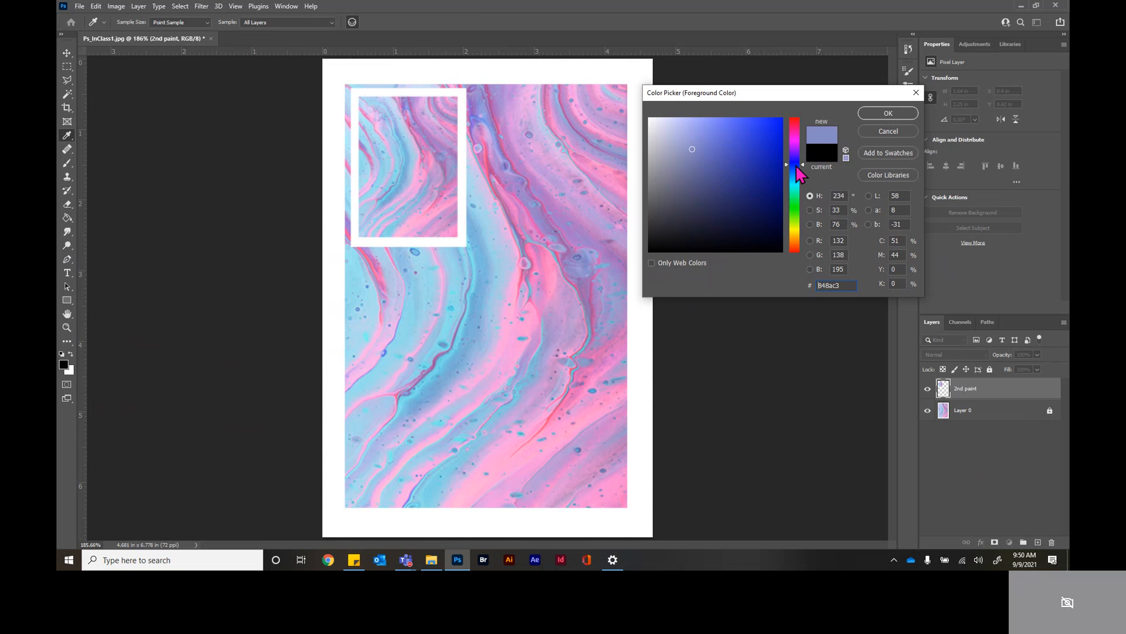
click(795, 156)
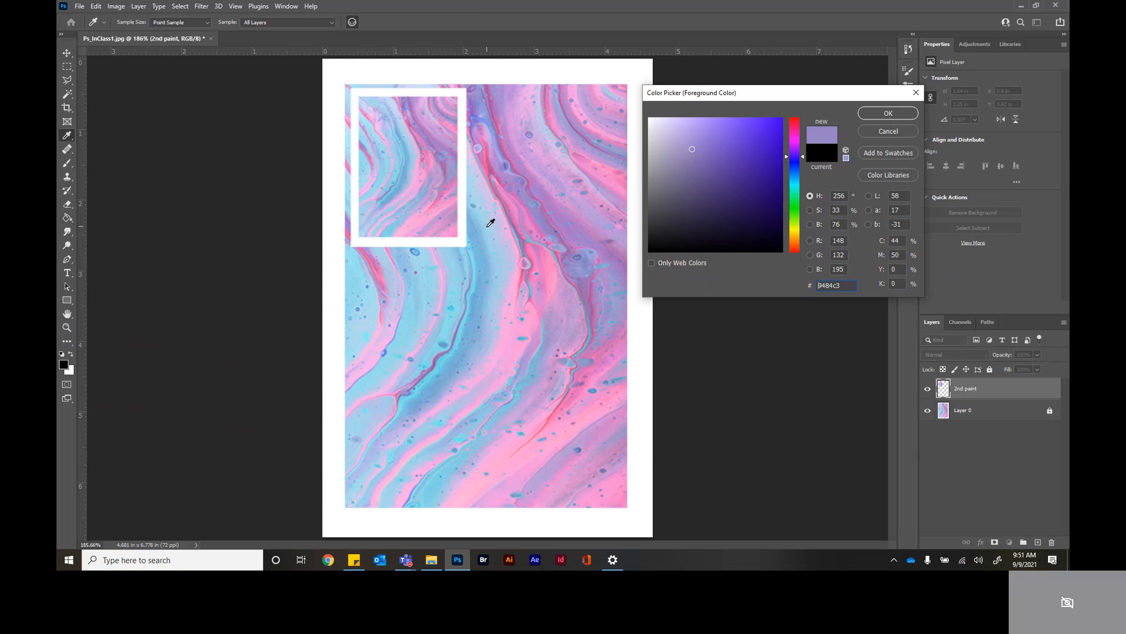
Step: Set the foreground colour to 99478c by sampling the dark purple vein in the marbled image
click(439, 354)
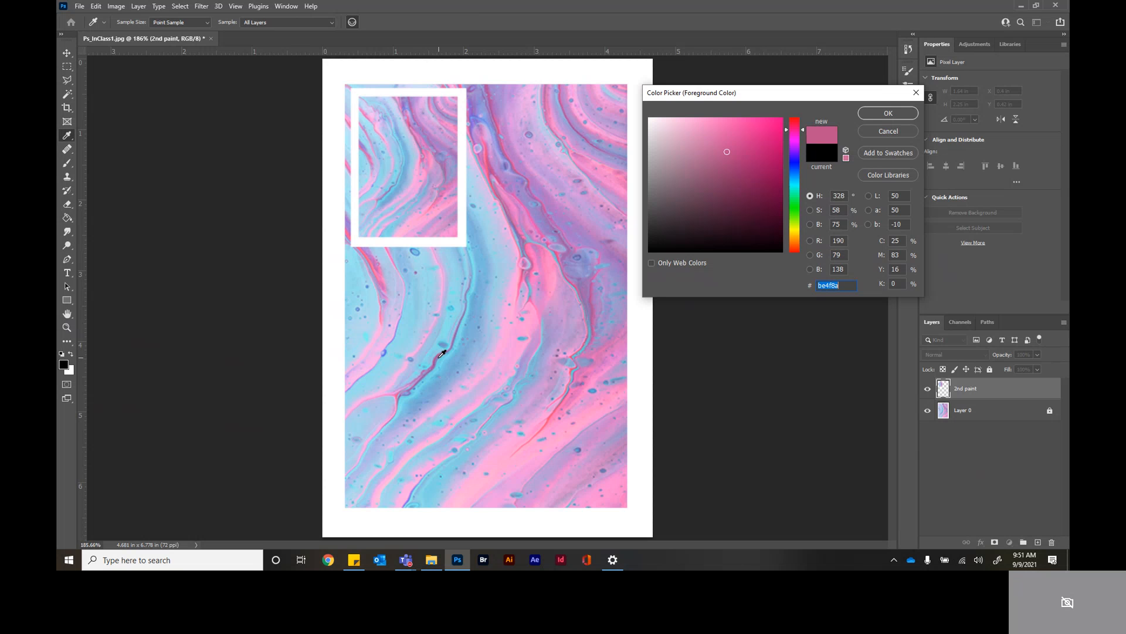
click(436, 362)
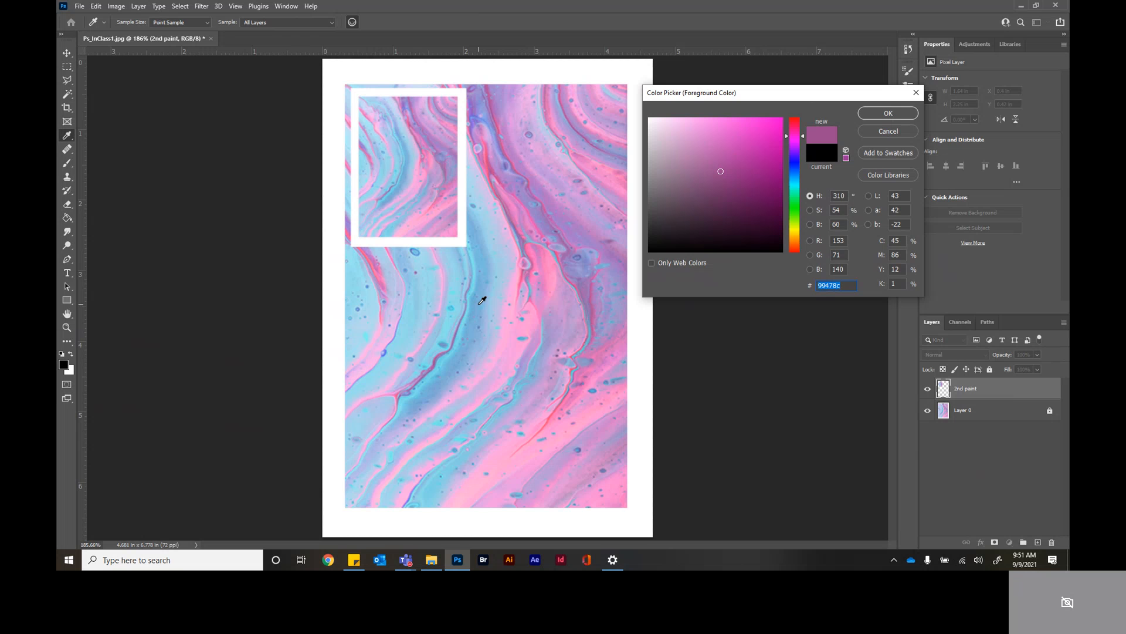
click(898, 119)
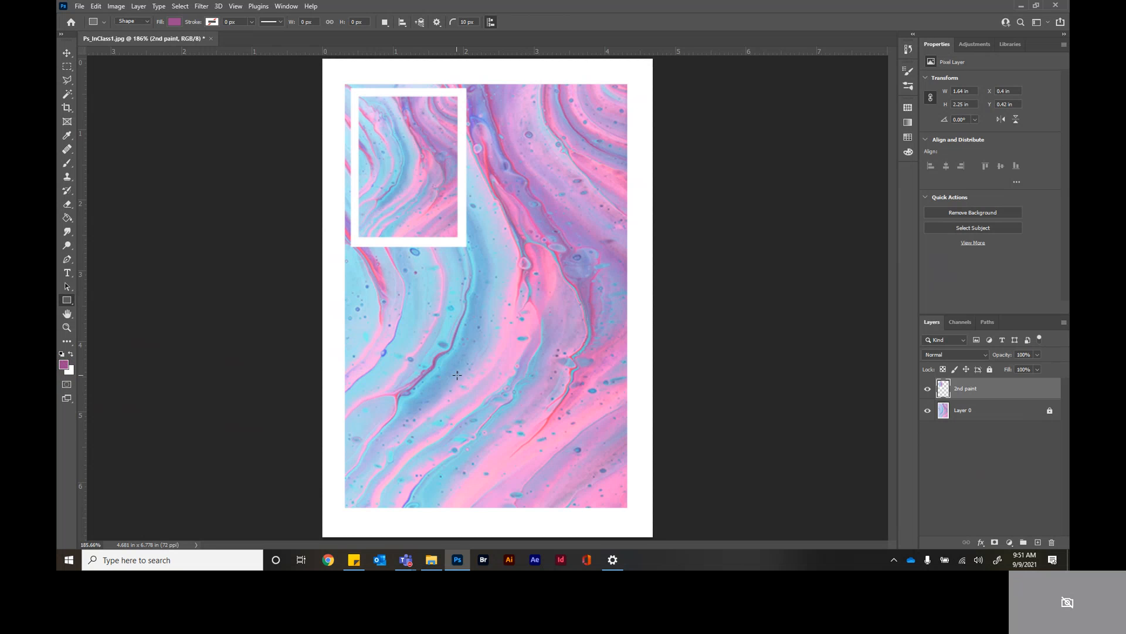
Step: Draw a purple rectangle about 2.58 by 1.89 in over the image's lower-right area and reduce its corner radii to 0 px
drag(434, 359, 615, 493)
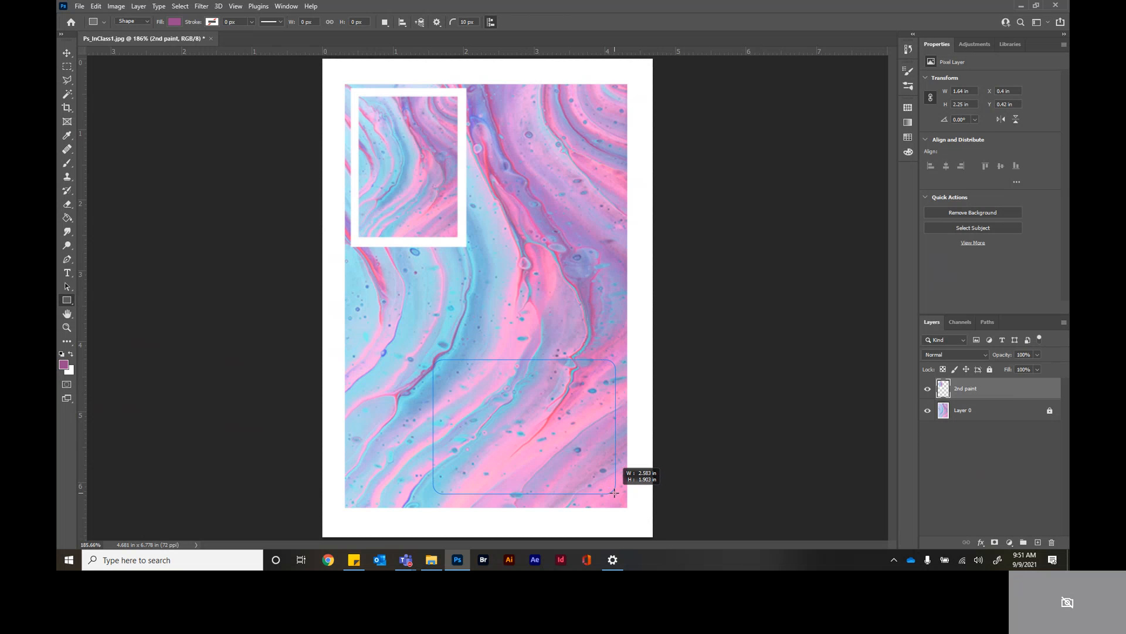
drag(615, 493, 615, 493)
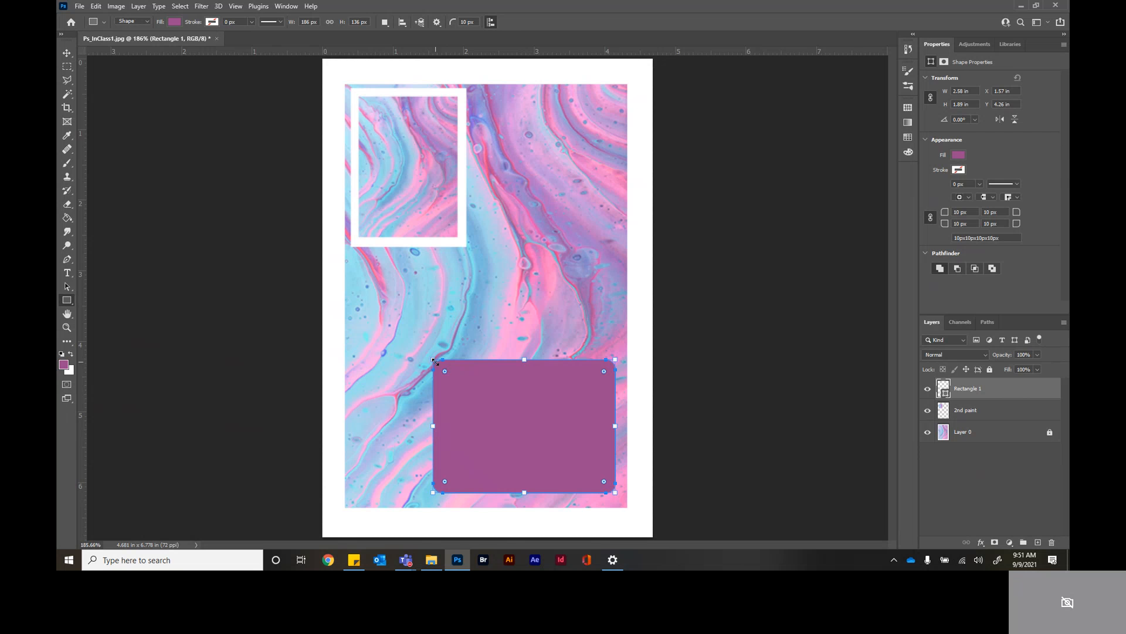
drag(445, 372, 427, 355)
Step: Use the Move tool to select the small framed image on the canvas and deselect all layers
click(66, 67)
click(67, 53)
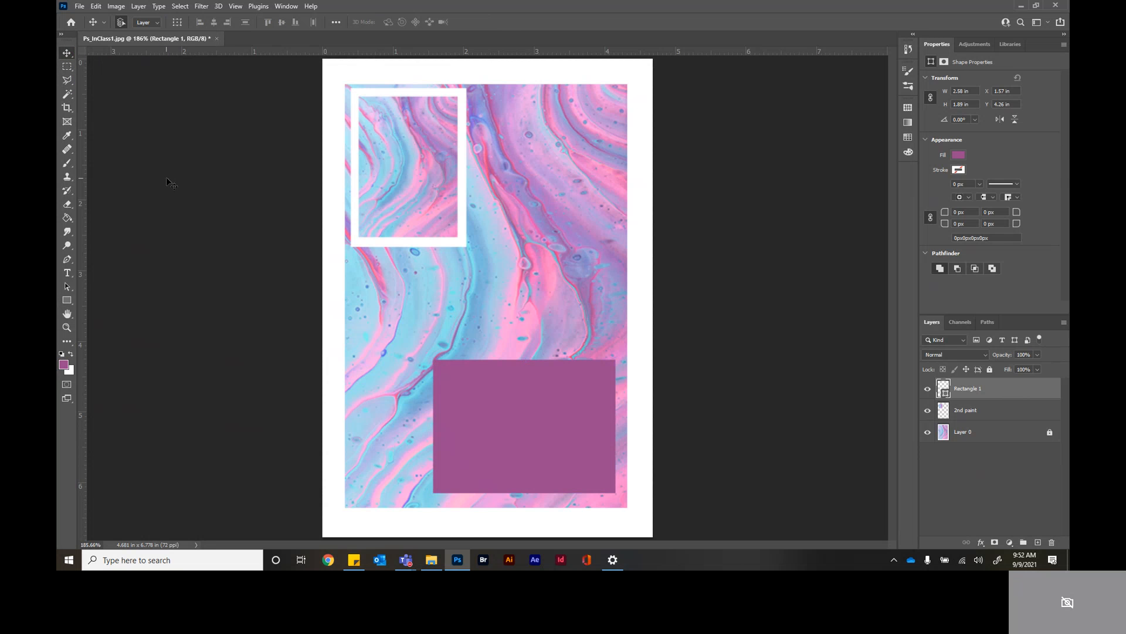
click(167, 180)
click(403, 191)
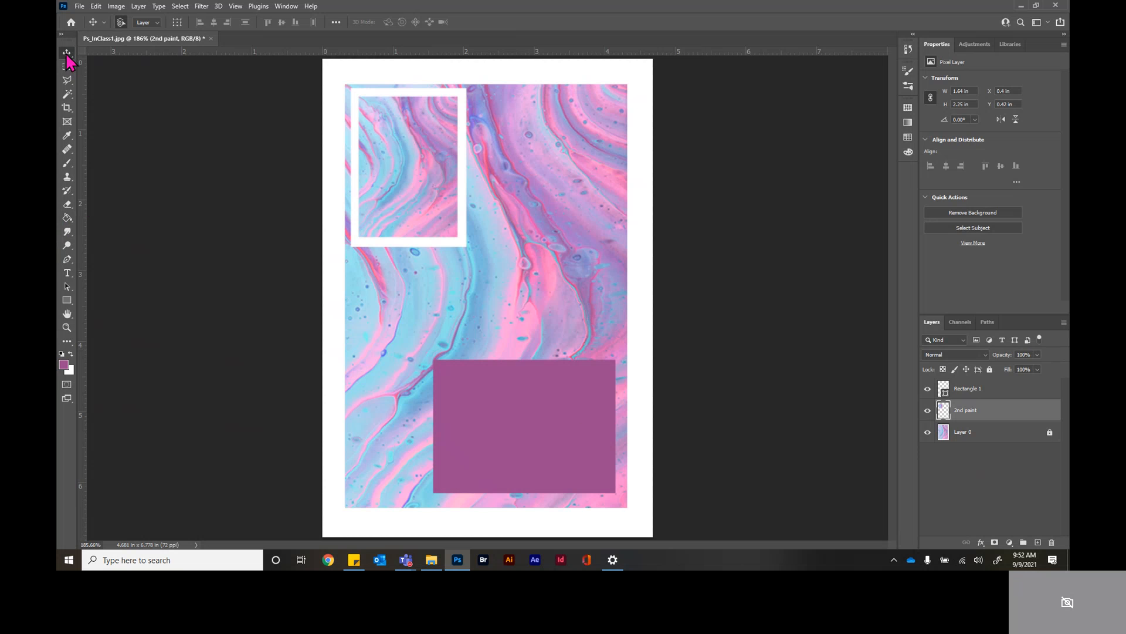
click(220, 209)
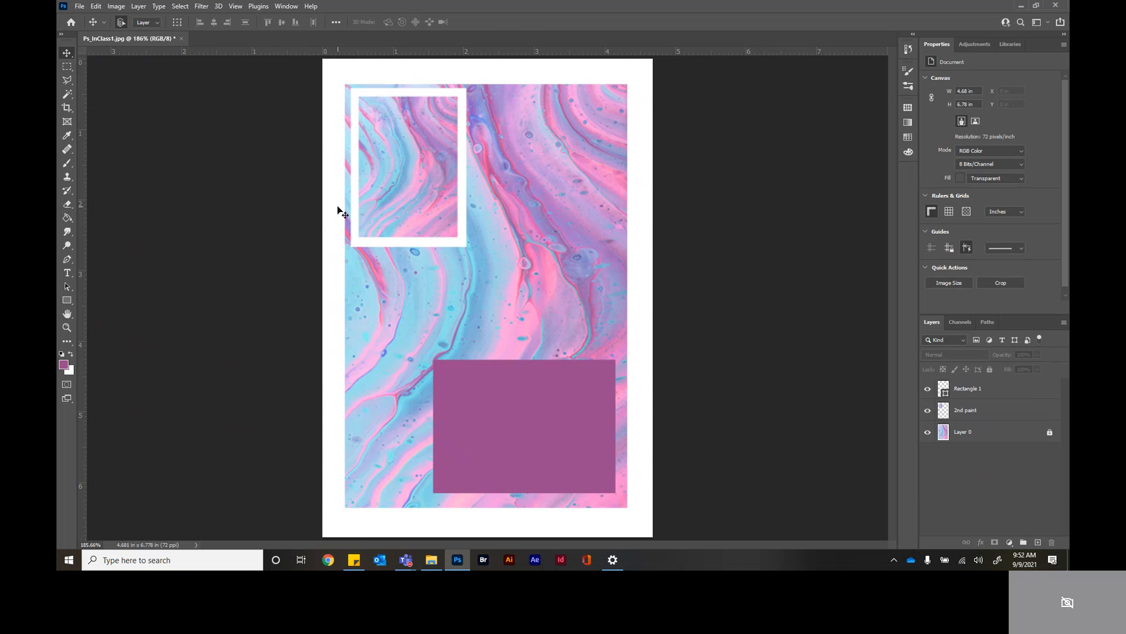
Step: Save the document as a Photoshop PSD in the Pictures folder, adding the surname and an underscore before Ps_InClass1 in the file name
click(79, 6)
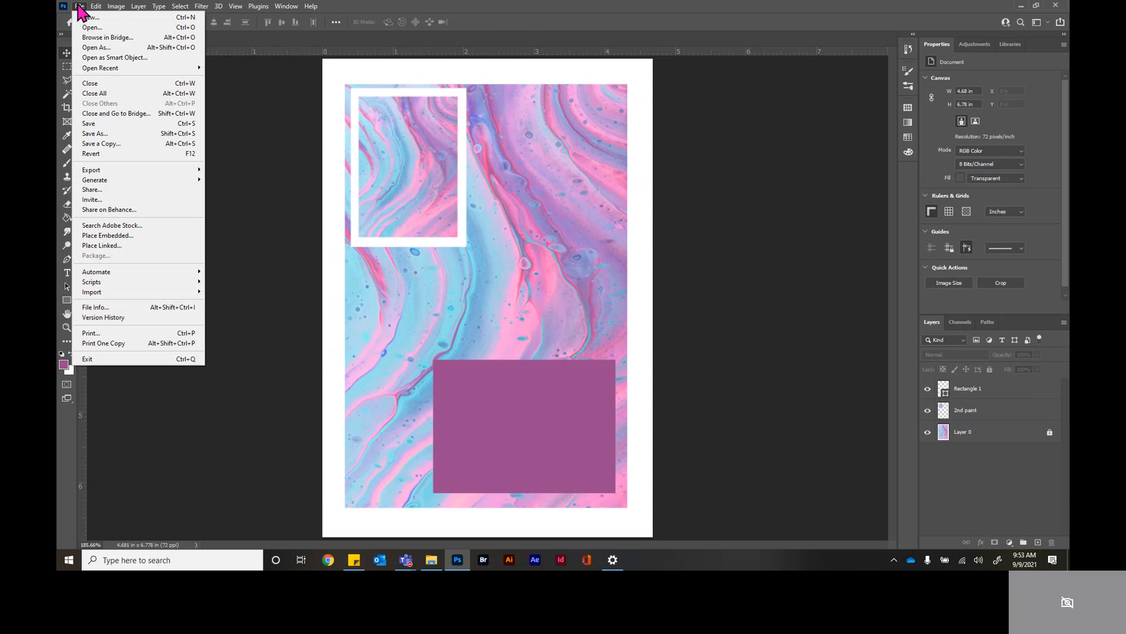
click(108, 135)
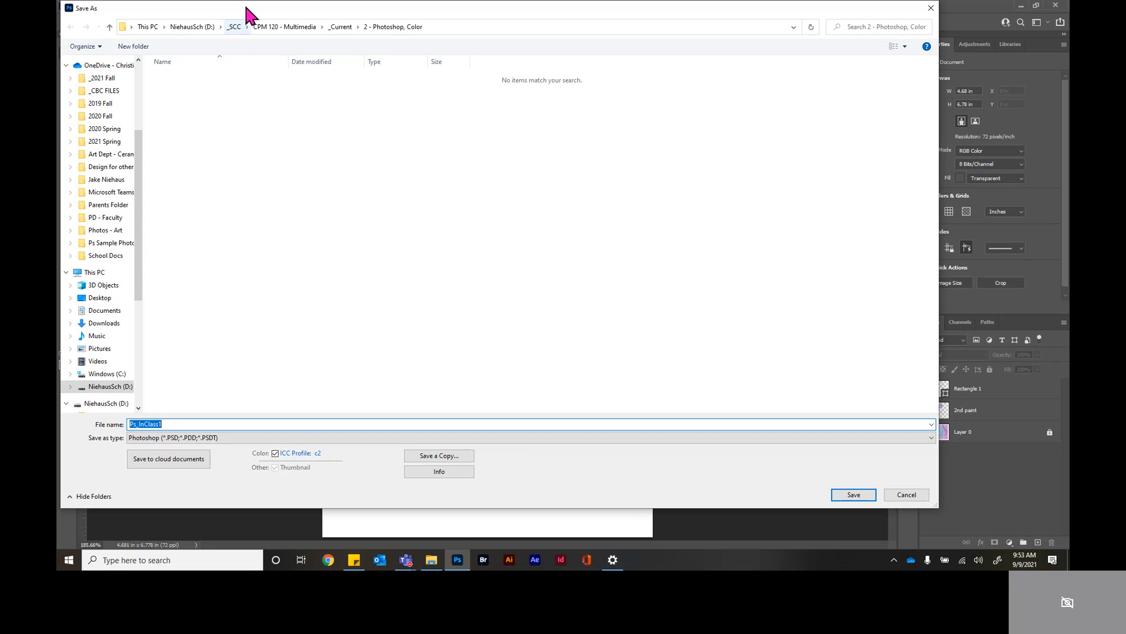
drag(248, 13, 292, 32)
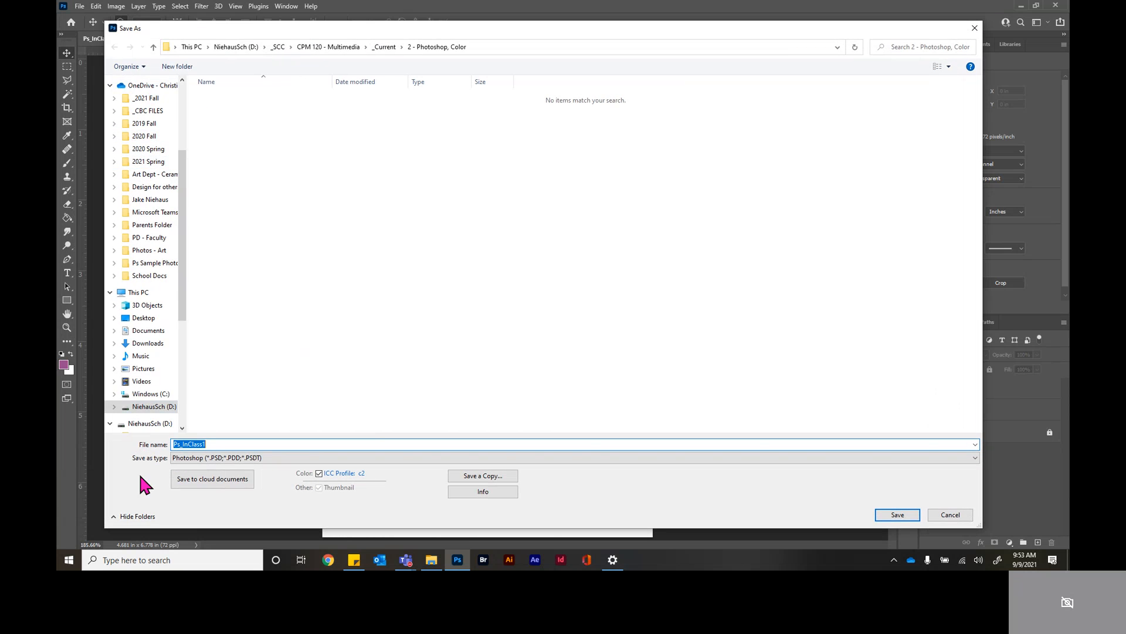
scroll(146, 317, down, 2)
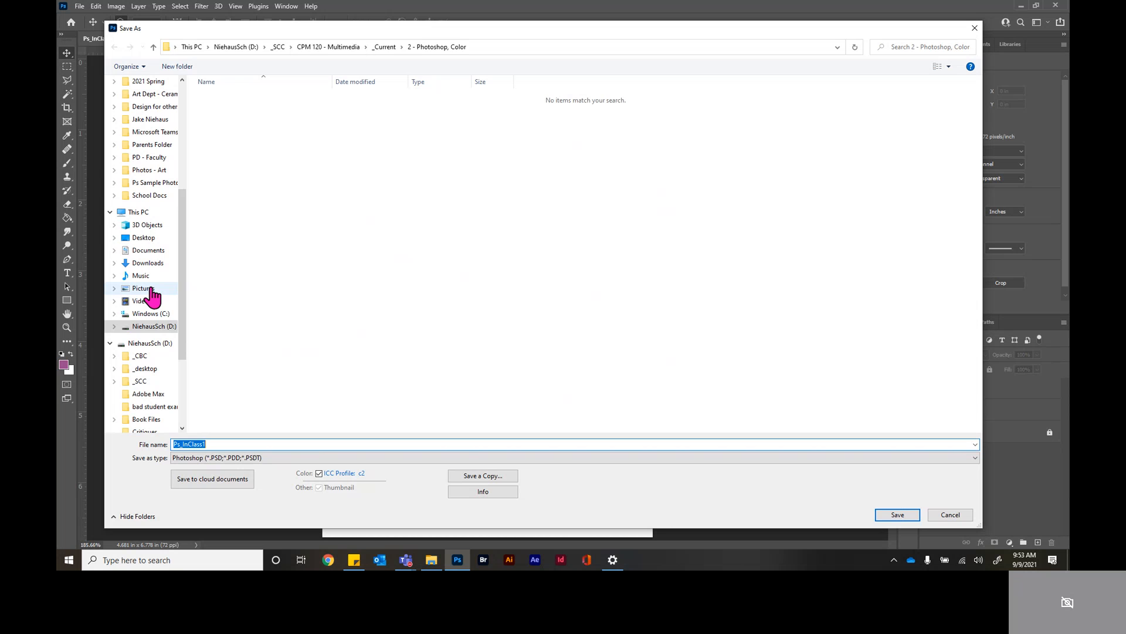
click(151, 297)
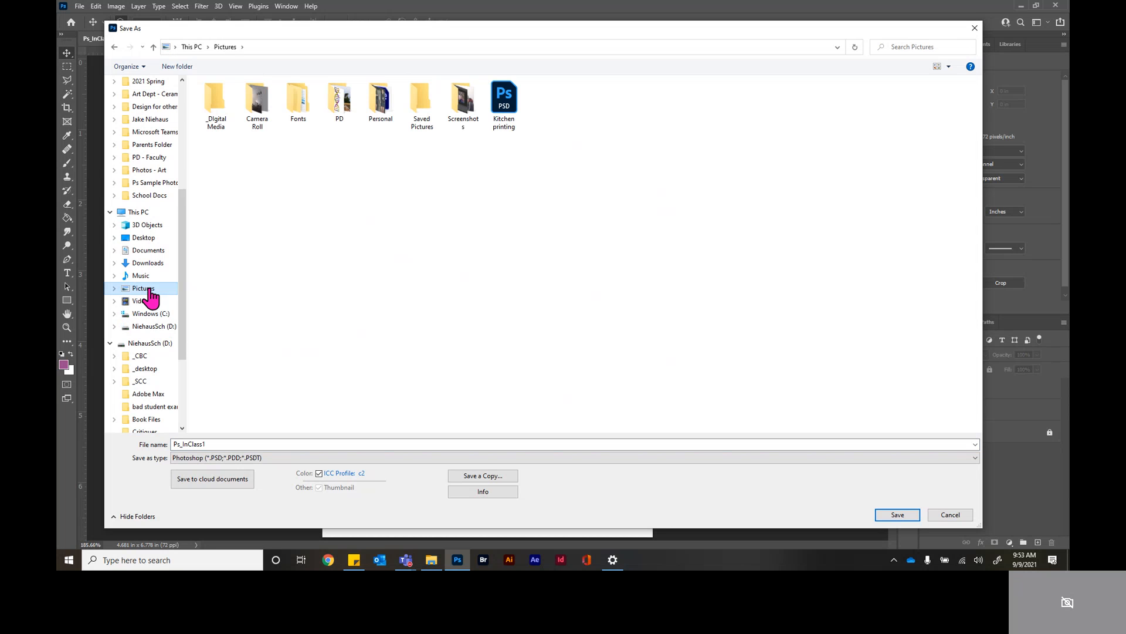
click(220, 444)
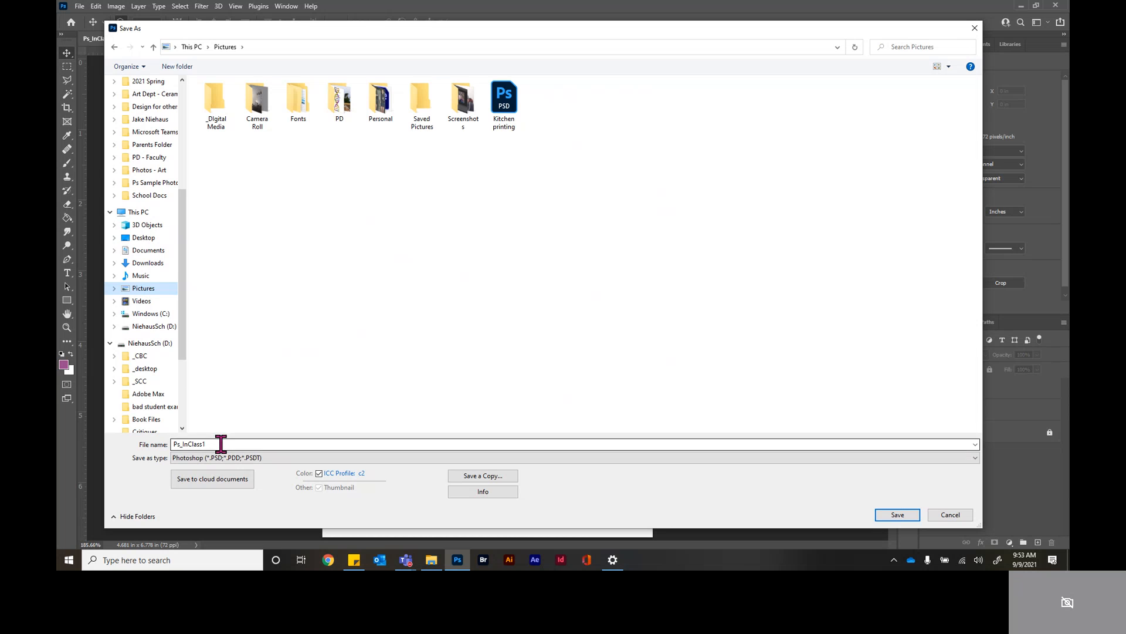
click(216, 447)
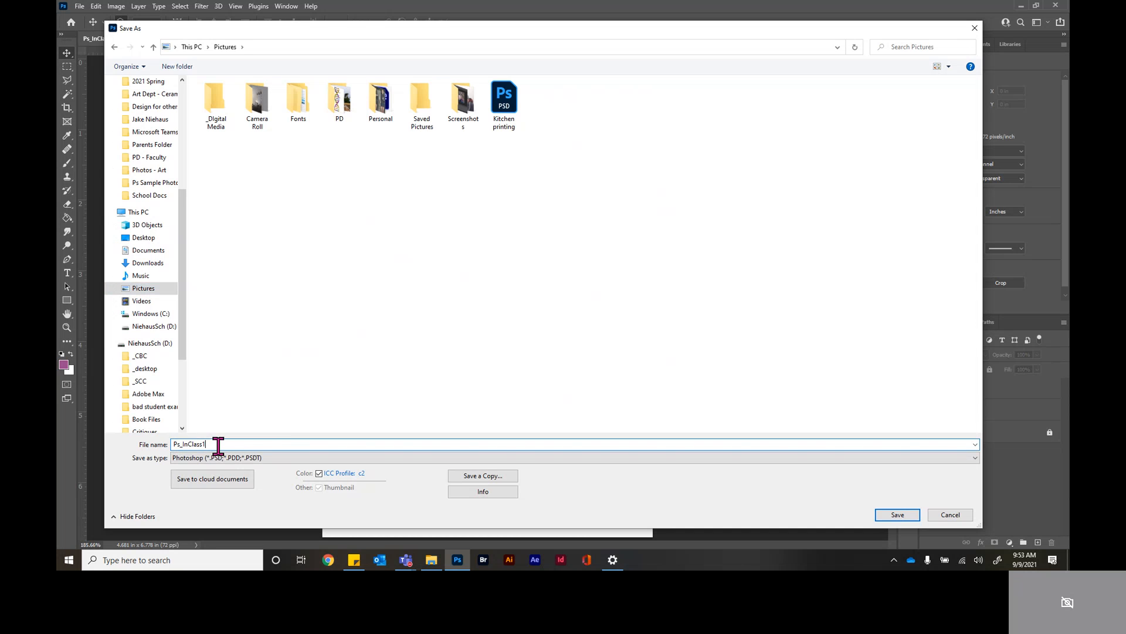
click(173, 444)
text(Niehaus_)
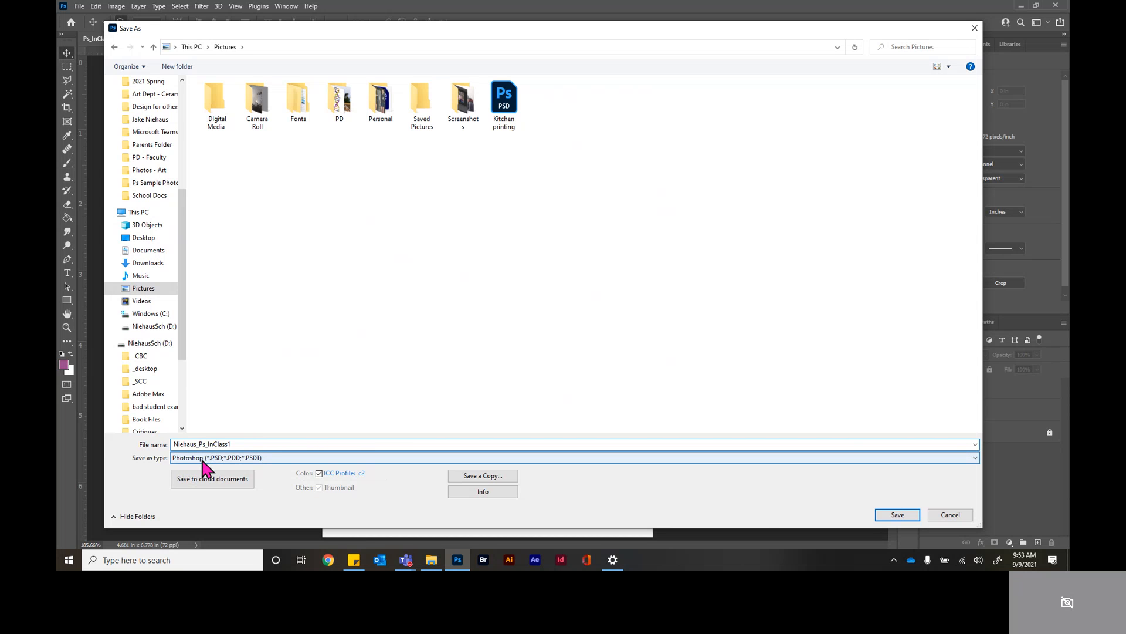
click(889, 516)
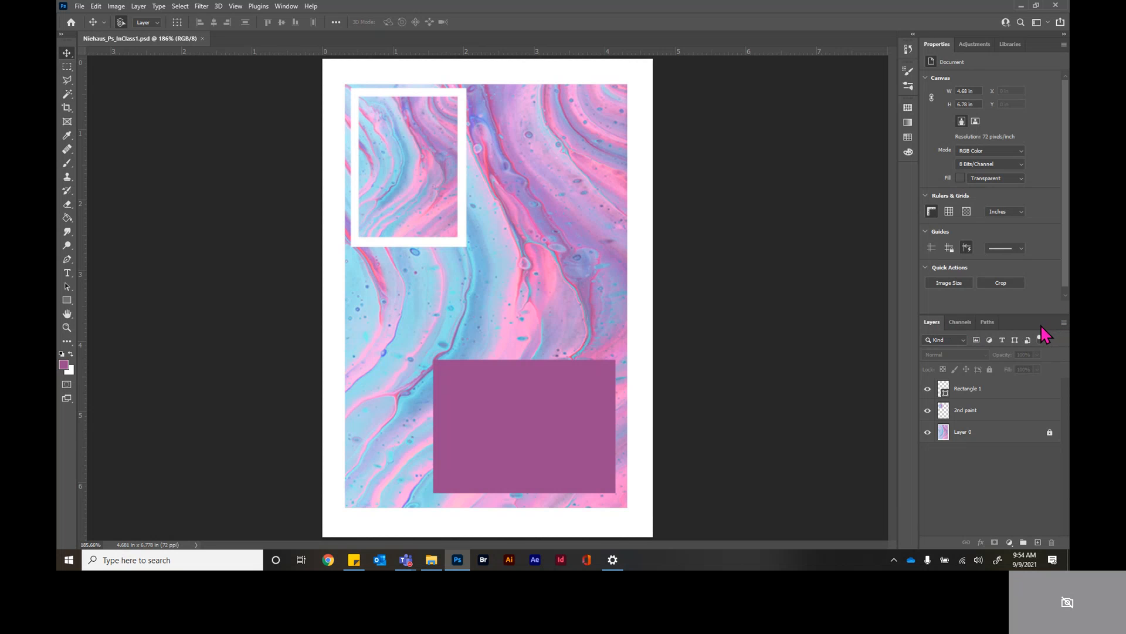
Step: Flatten the image and save it as a JPEG in the Pictures folder with Maximum quality 12 and the Baseline ("Standard") format
click(1063, 323)
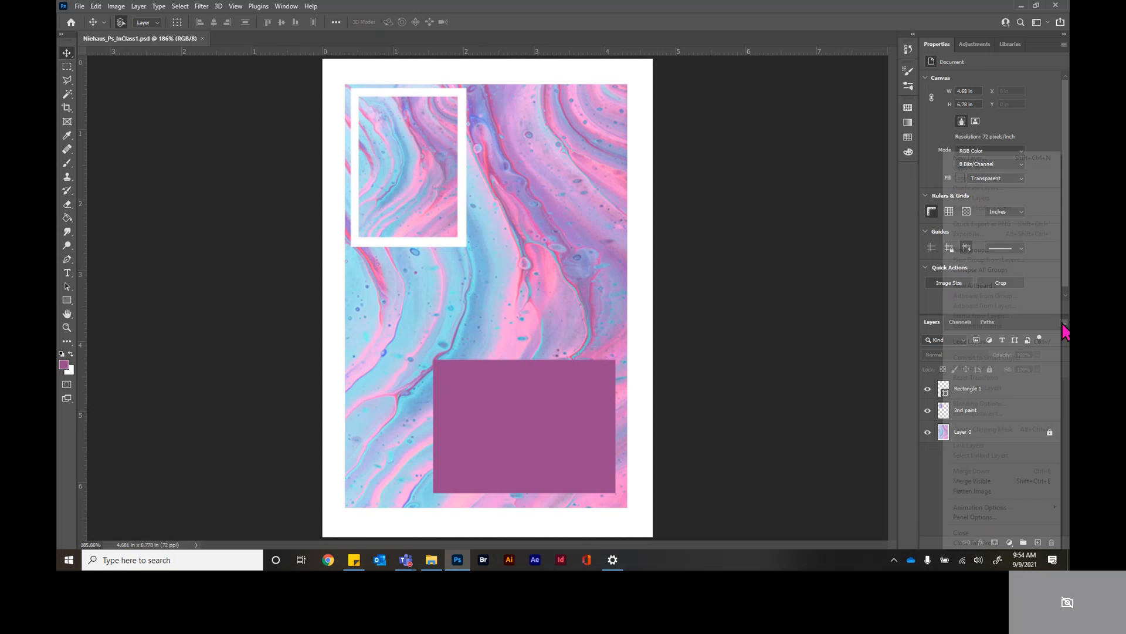
click(986, 493)
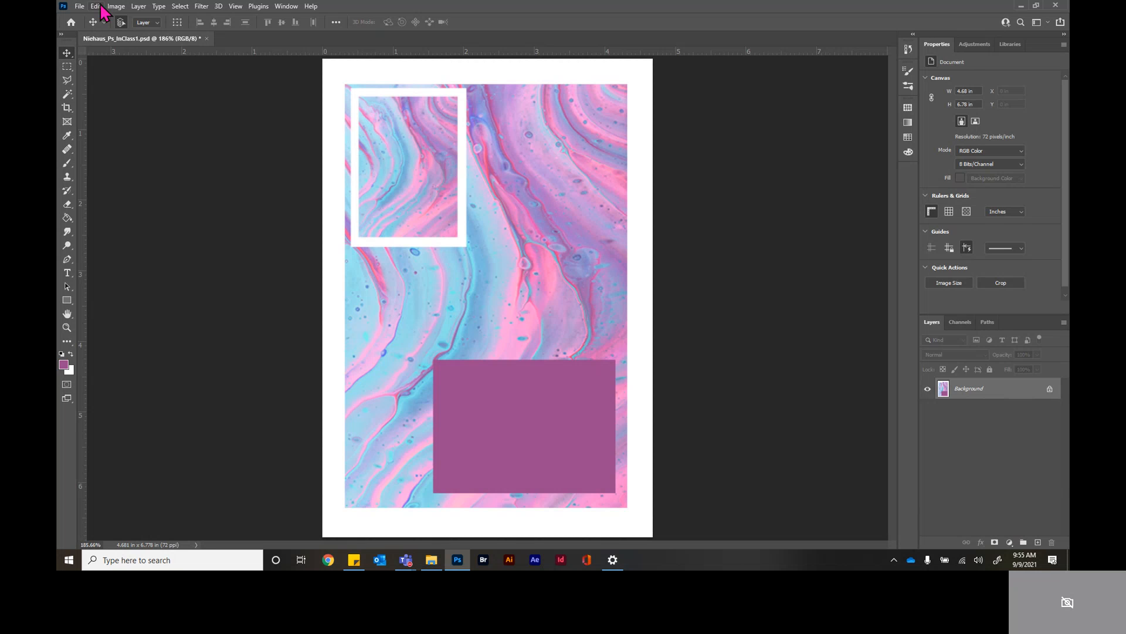
click(80, 7)
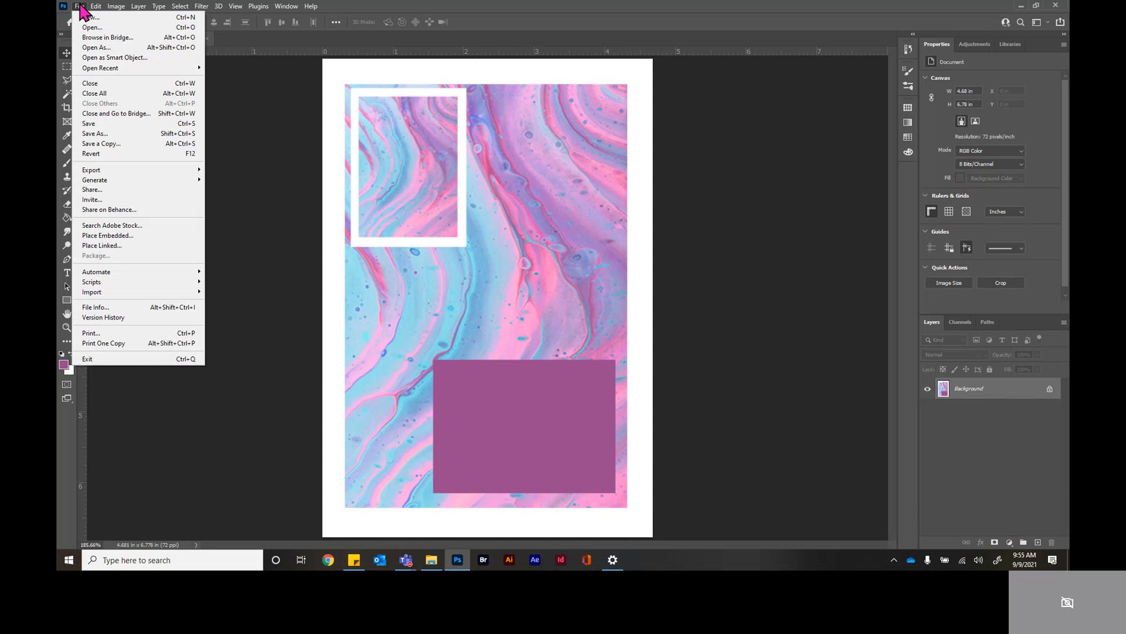
click(102, 135)
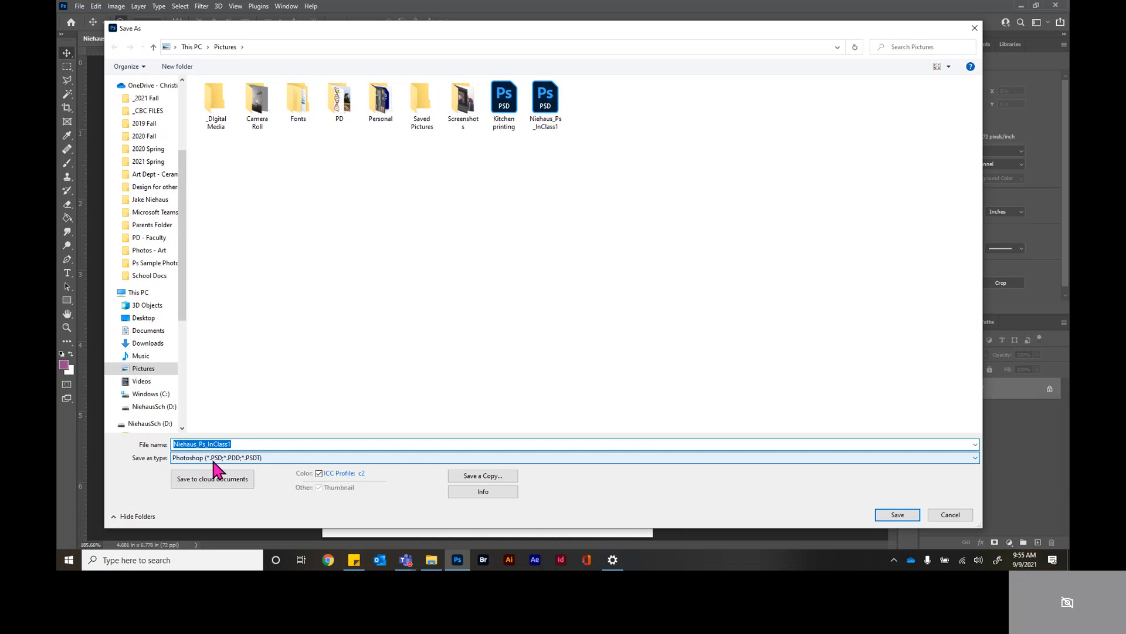
click(289, 459)
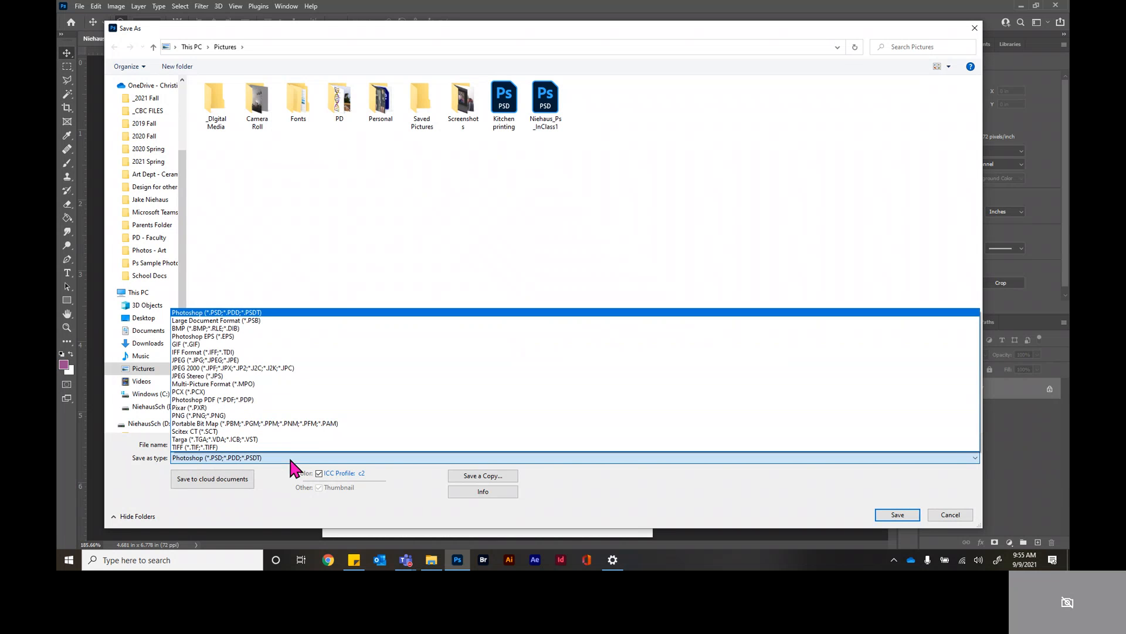
click(202, 361)
click(901, 516)
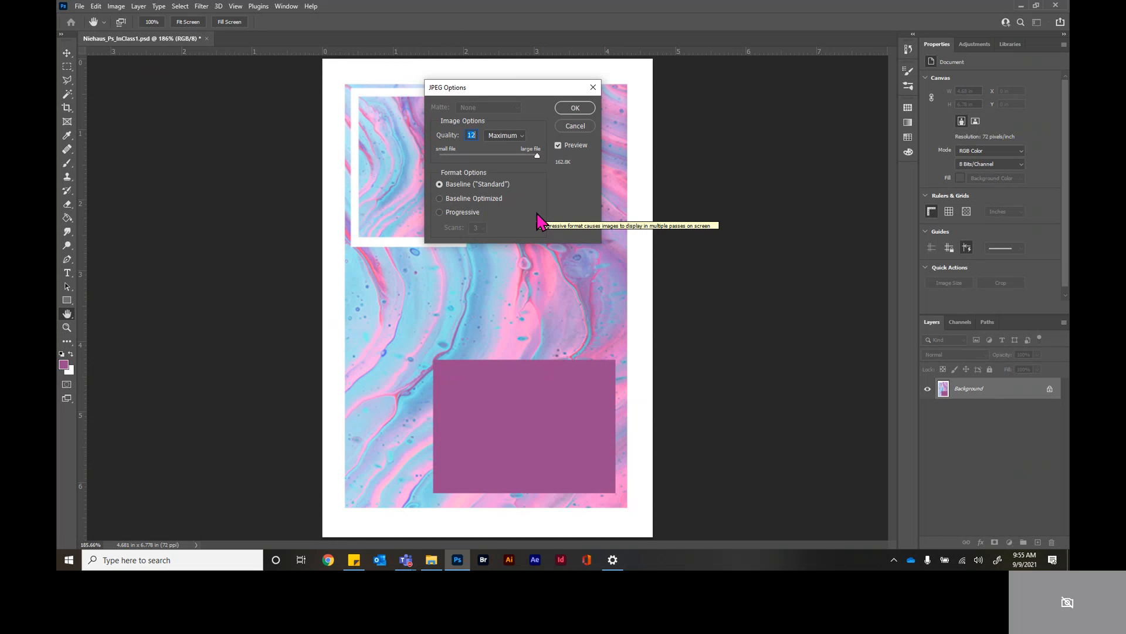
click(567, 111)
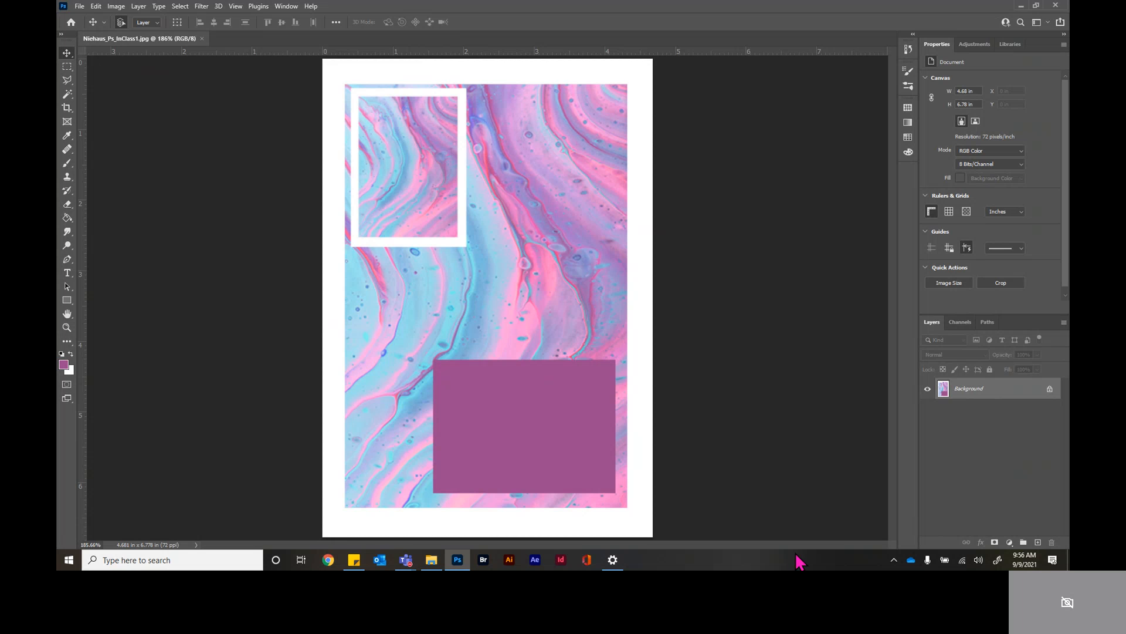
click(804, 408)
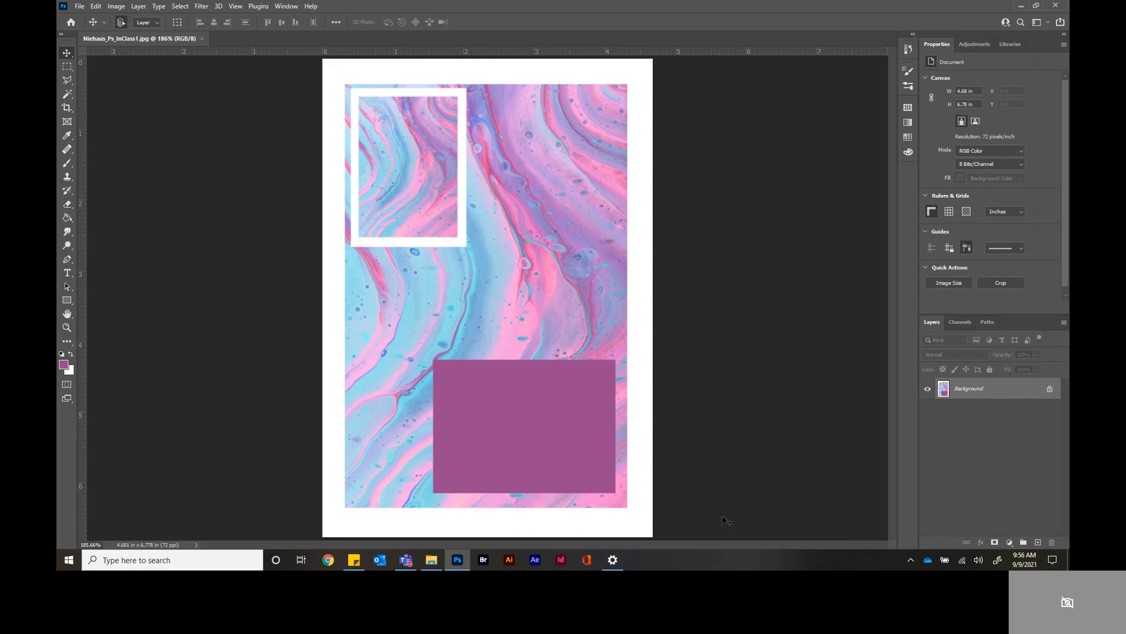